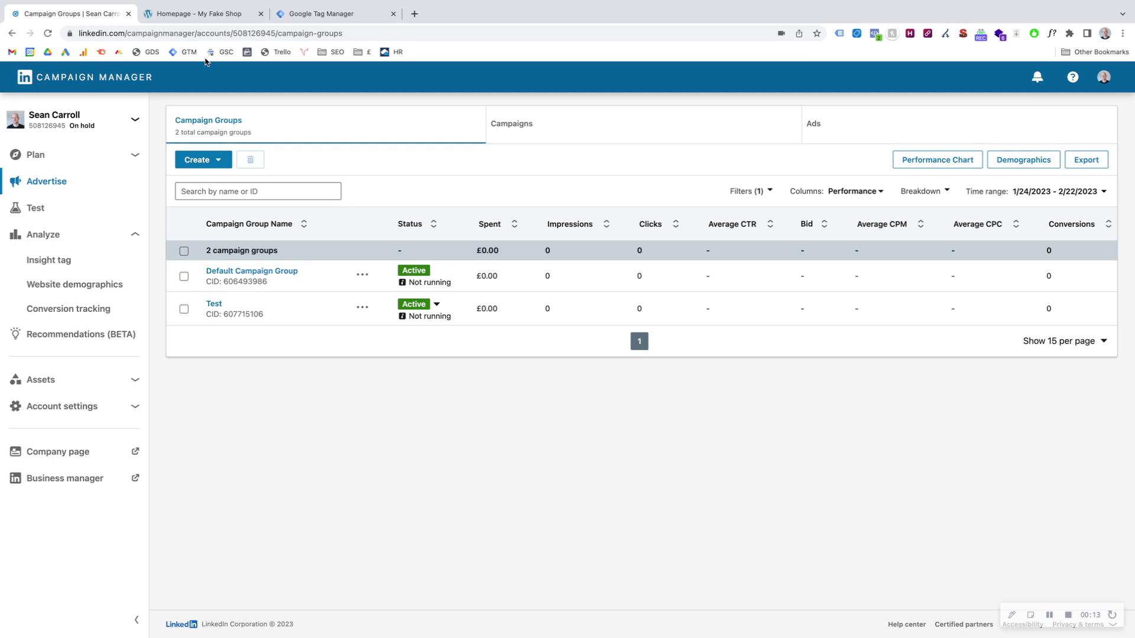
# - Open the Contact page of the My Fake Shop website and examine its form, Submit button and map
pyautogui.click(171, 21)
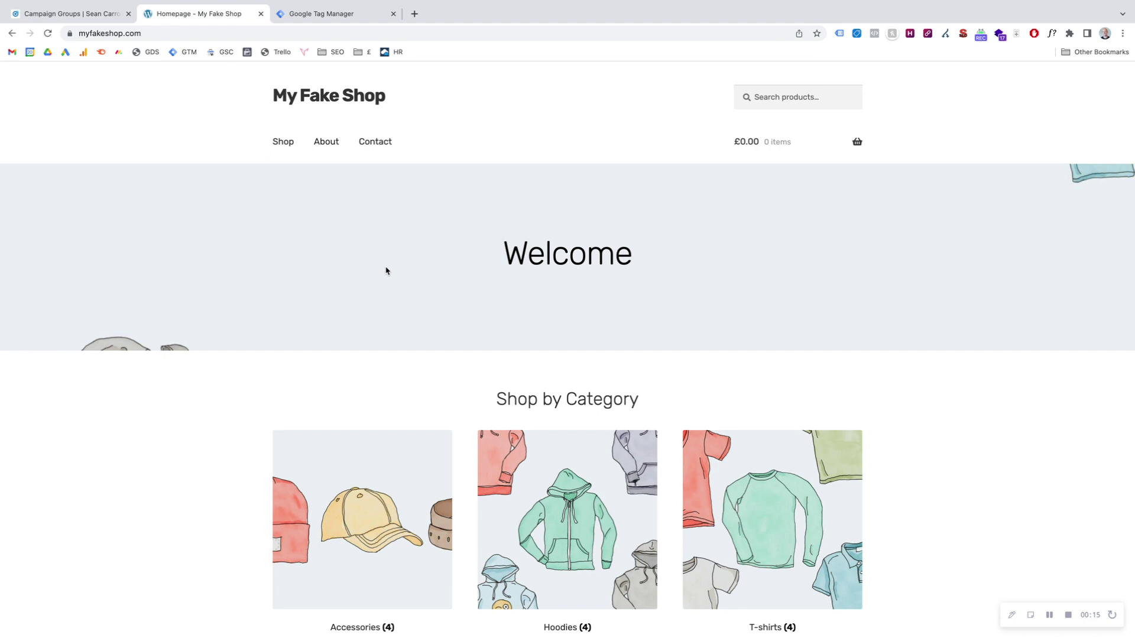
pyautogui.click(376, 145)
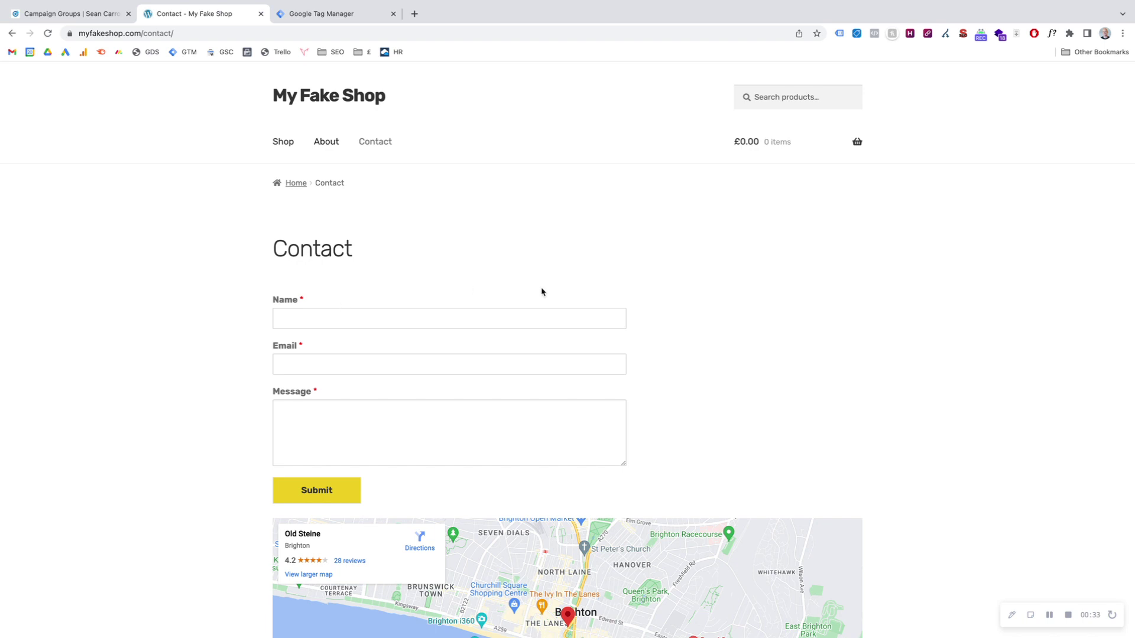
pyautogui.scroll(-3, 685, 313)
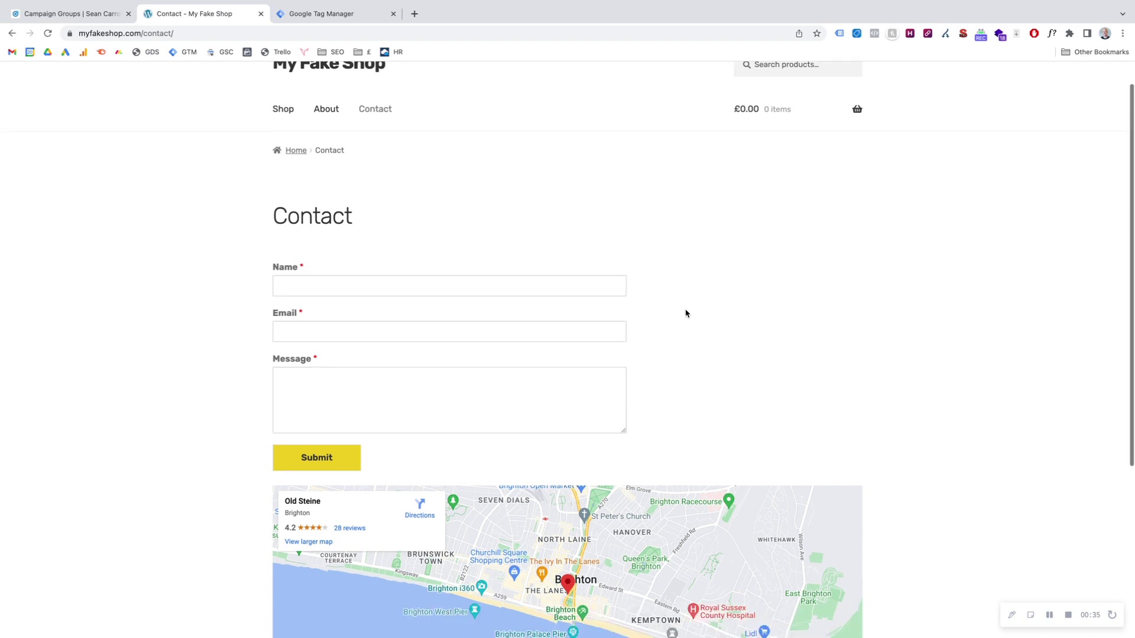
pyautogui.scroll(-1, 686, 313)
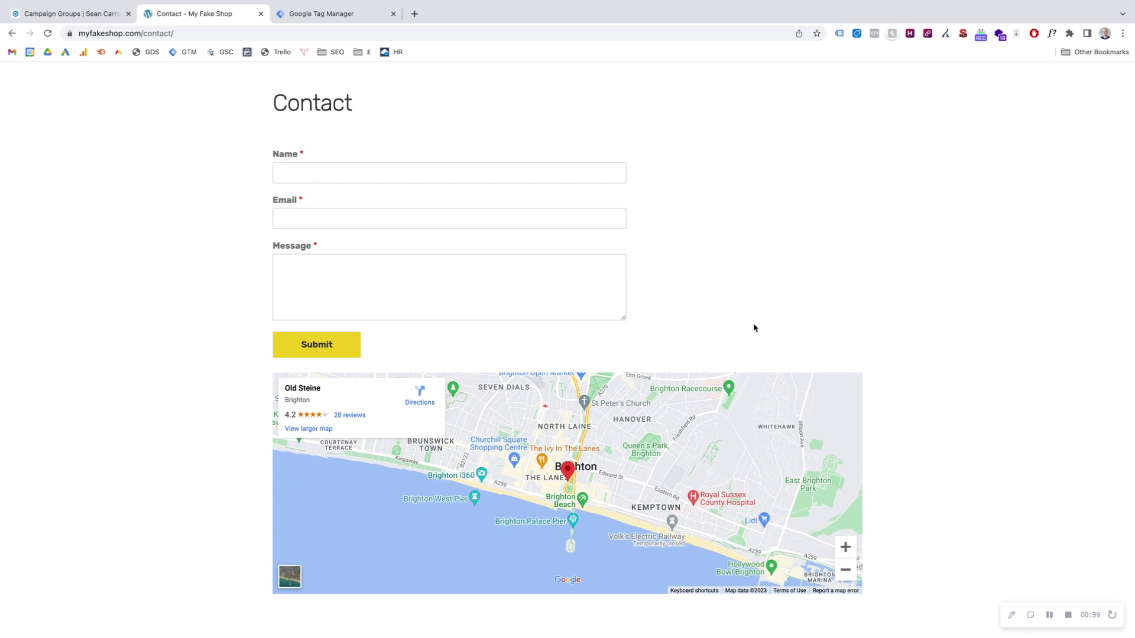
pyautogui.scroll(2, 754, 328)
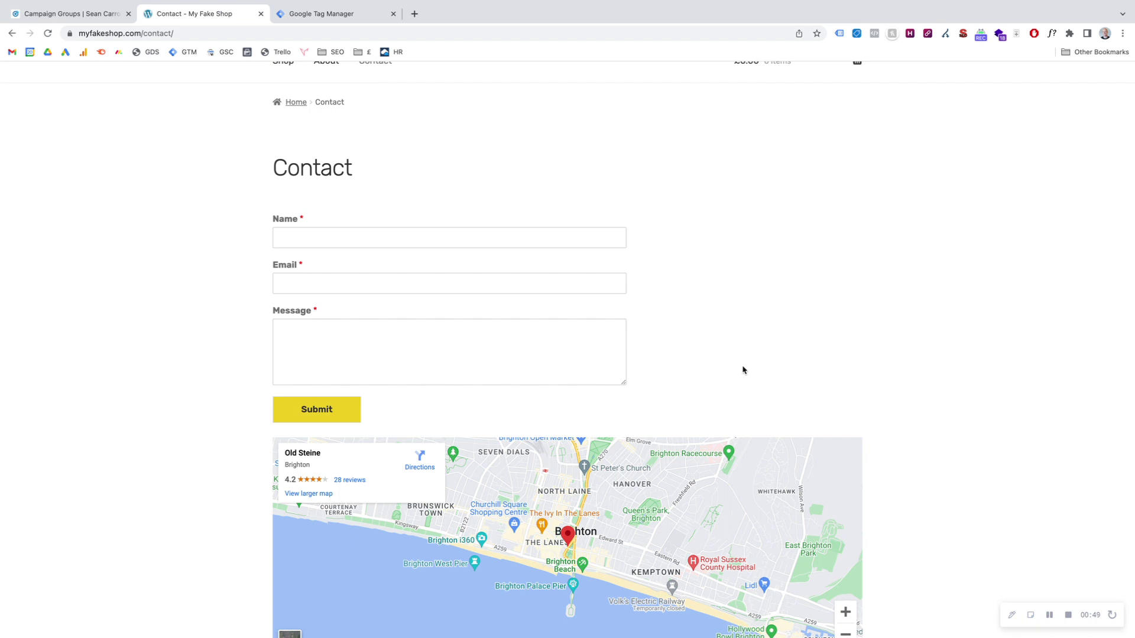
pyautogui.scroll(2, 743, 369)
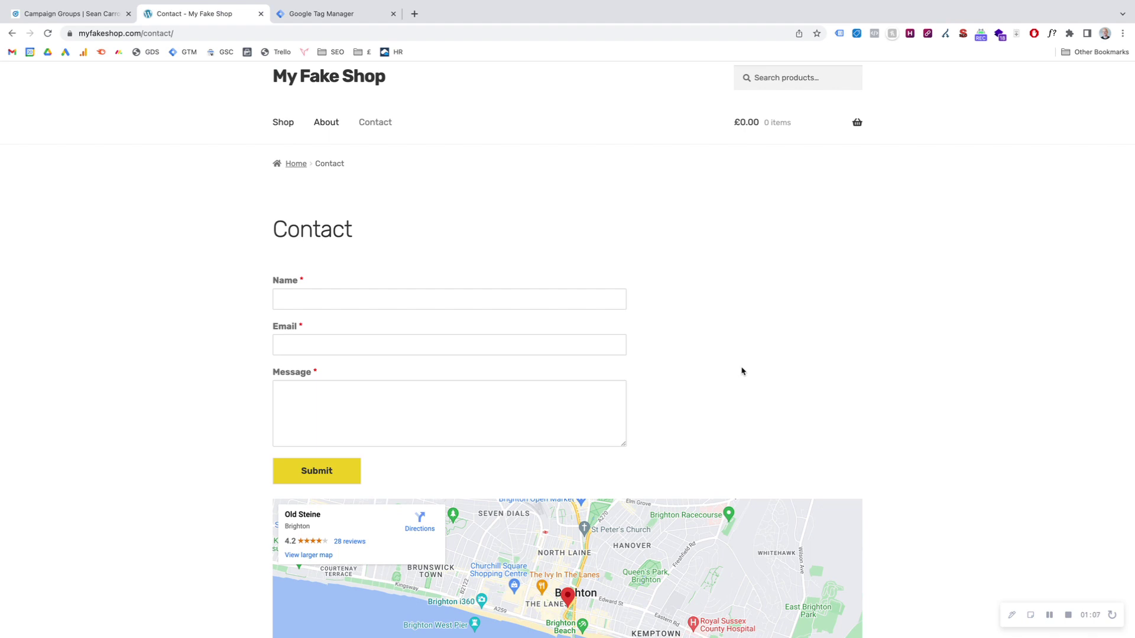
pyautogui.scroll(-1, 372, 269)
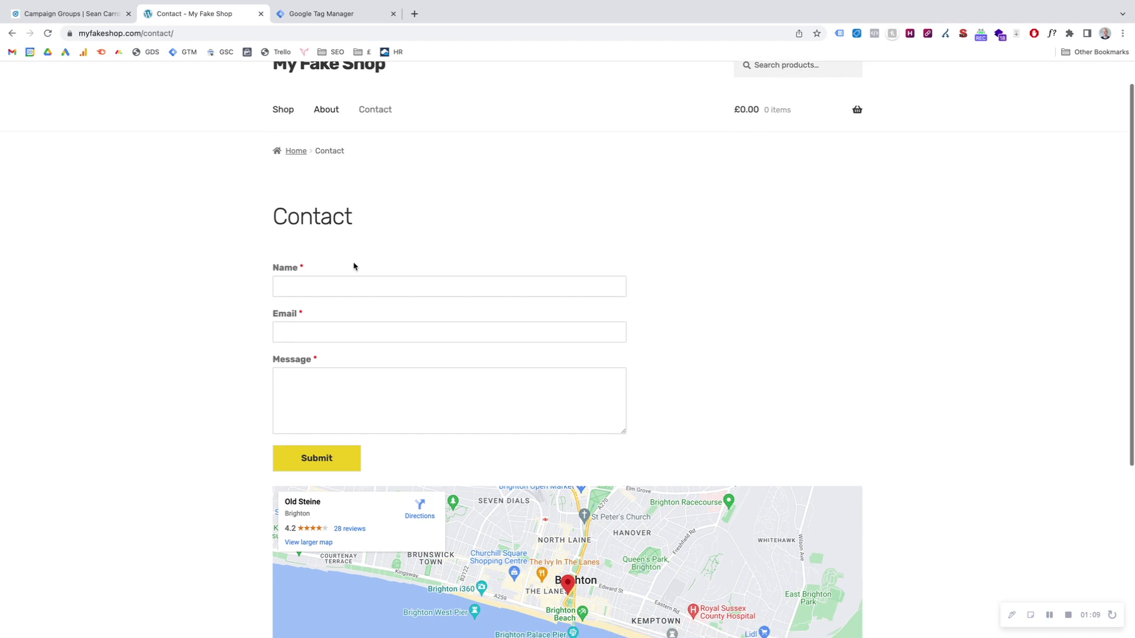
pyautogui.scroll(2, 355, 266)
# - Switch to LinkedIn Campaign Manager and start a new online conversion from conversion tracking
pyautogui.click(74, 13)
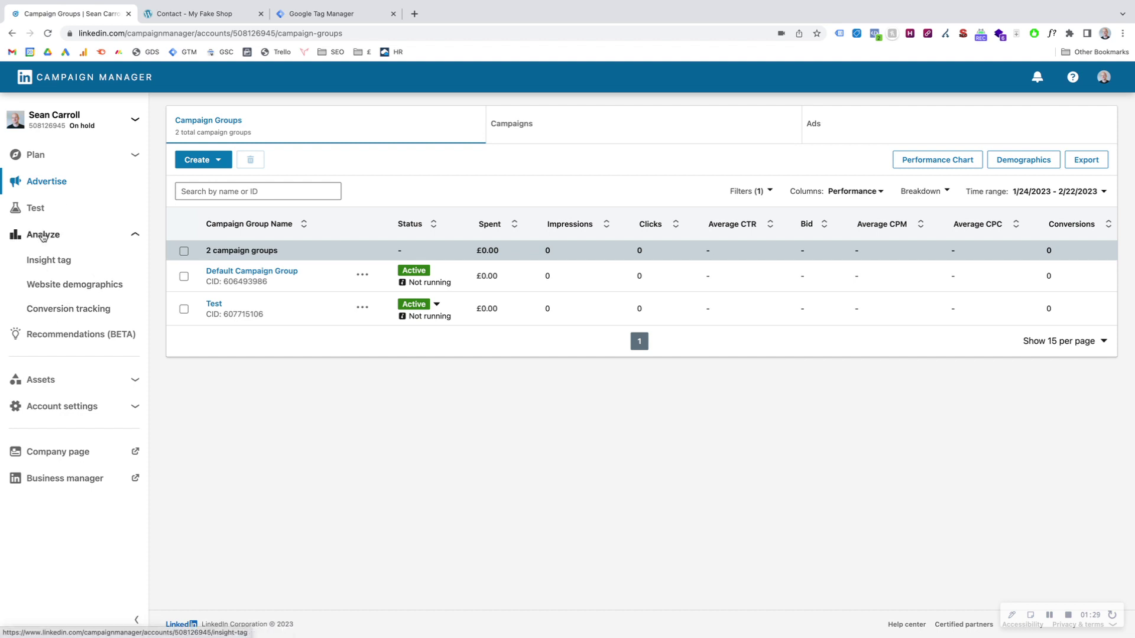
pyautogui.click(58, 312)
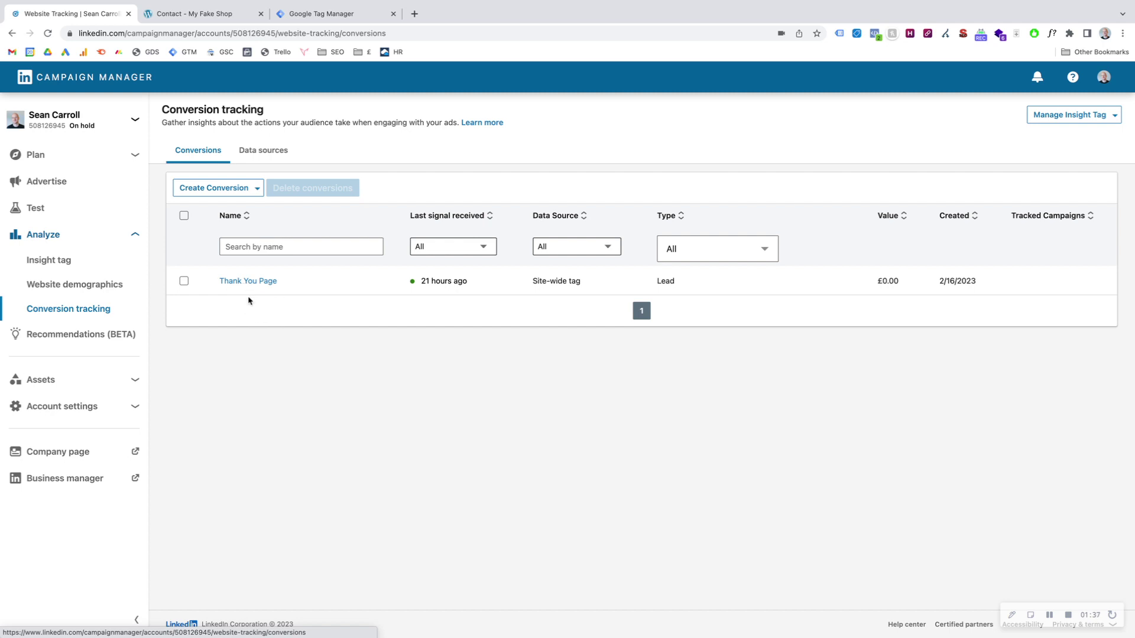
pyautogui.click(206, 191)
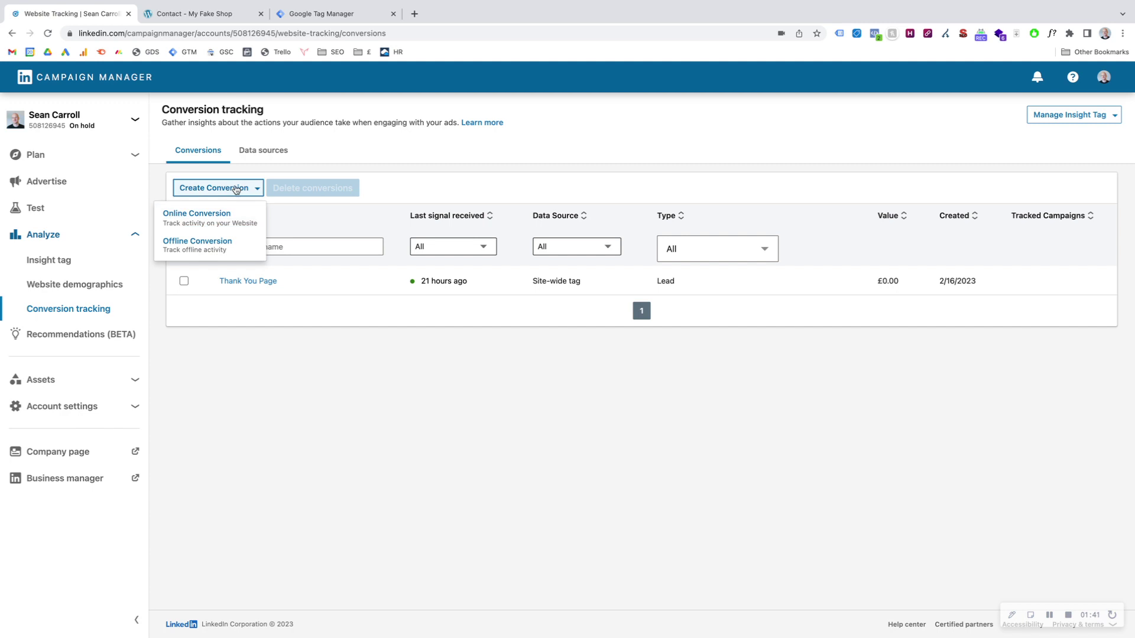
pyautogui.click(208, 219)
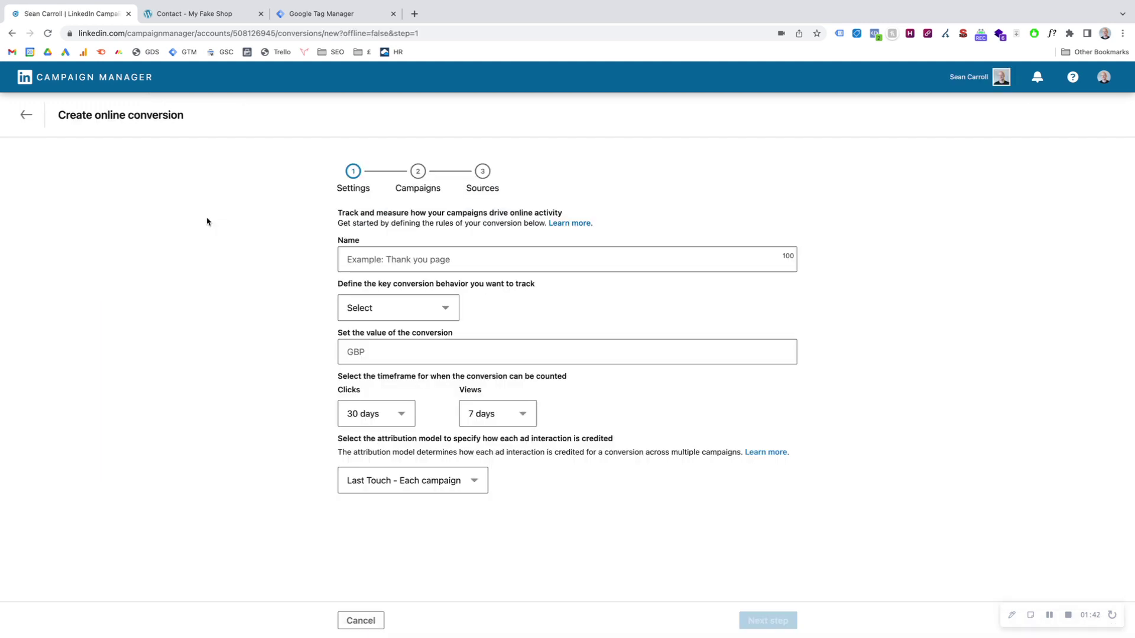
# - Name the conversion CTA Button Click and set its key conversion behavior to Lead
pyautogui.click(446, 263)
pyautogui.write('C')
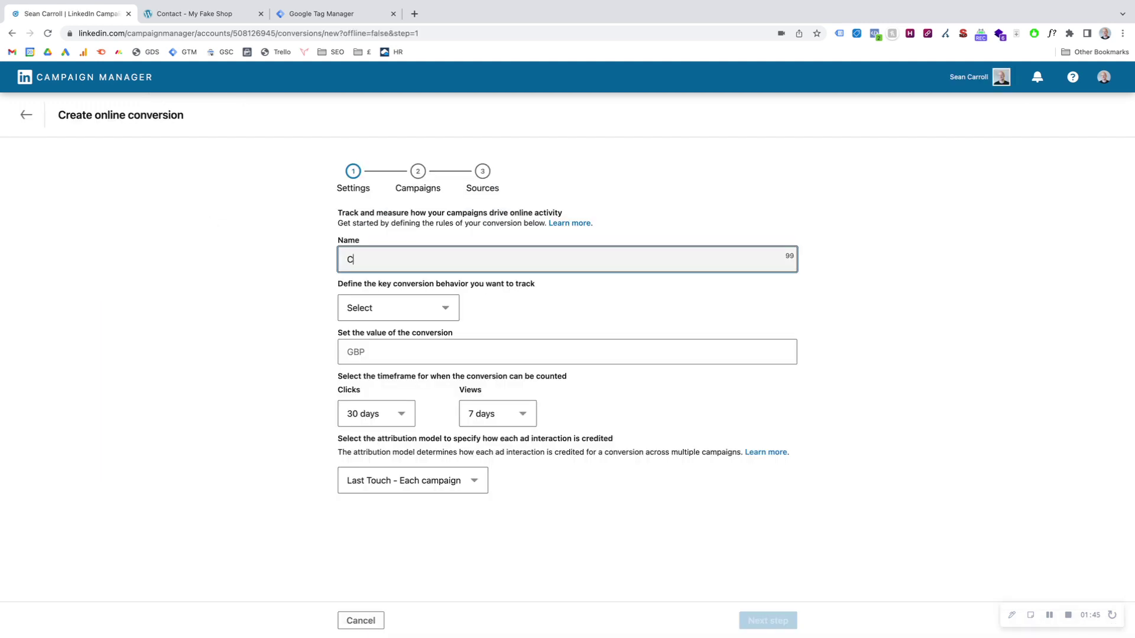
pyautogui.write('TA Button Click')
pyautogui.click(439, 309)
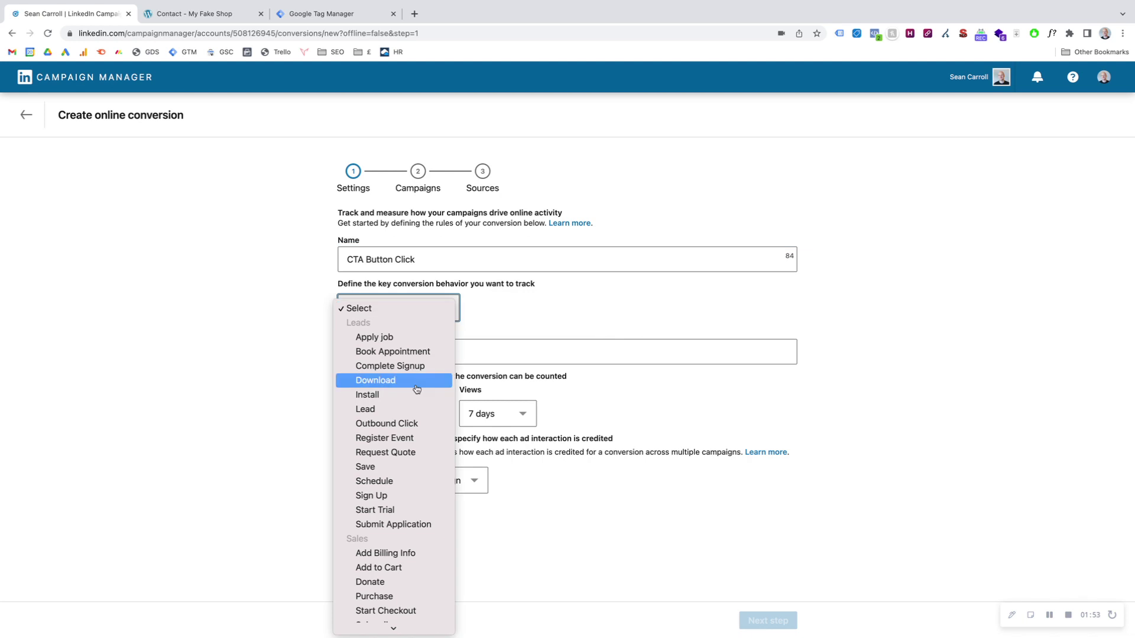
pyautogui.click(394, 409)
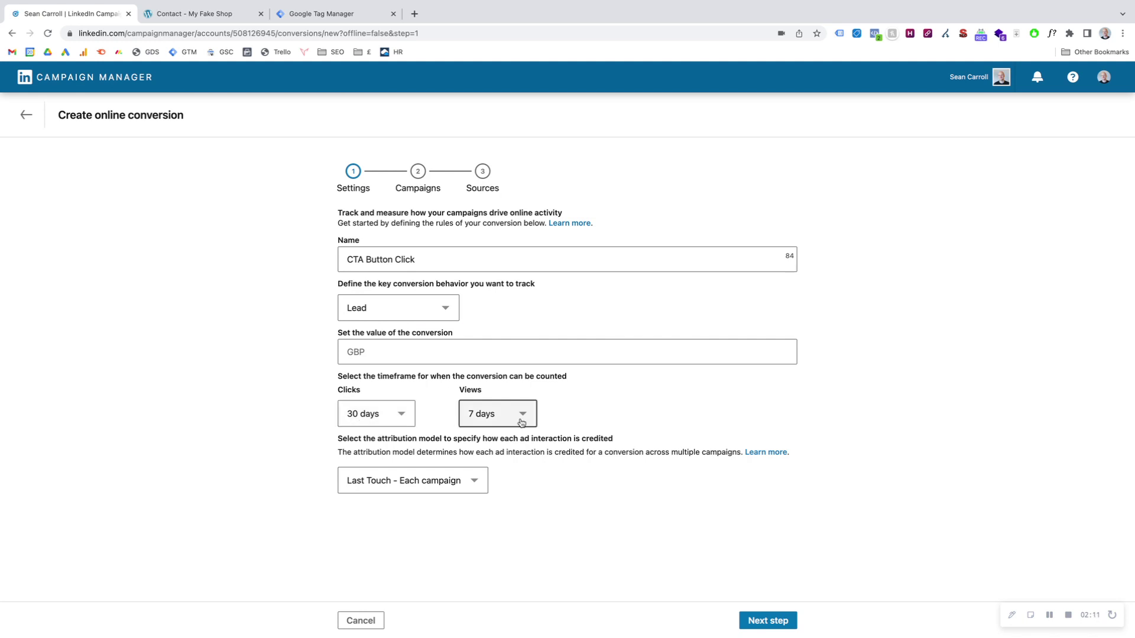
# - Set the attribution model to Last Touch - Last campaign and proceed to the Sources stage without selecting any campaigns
pyautogui.click(395, 479)
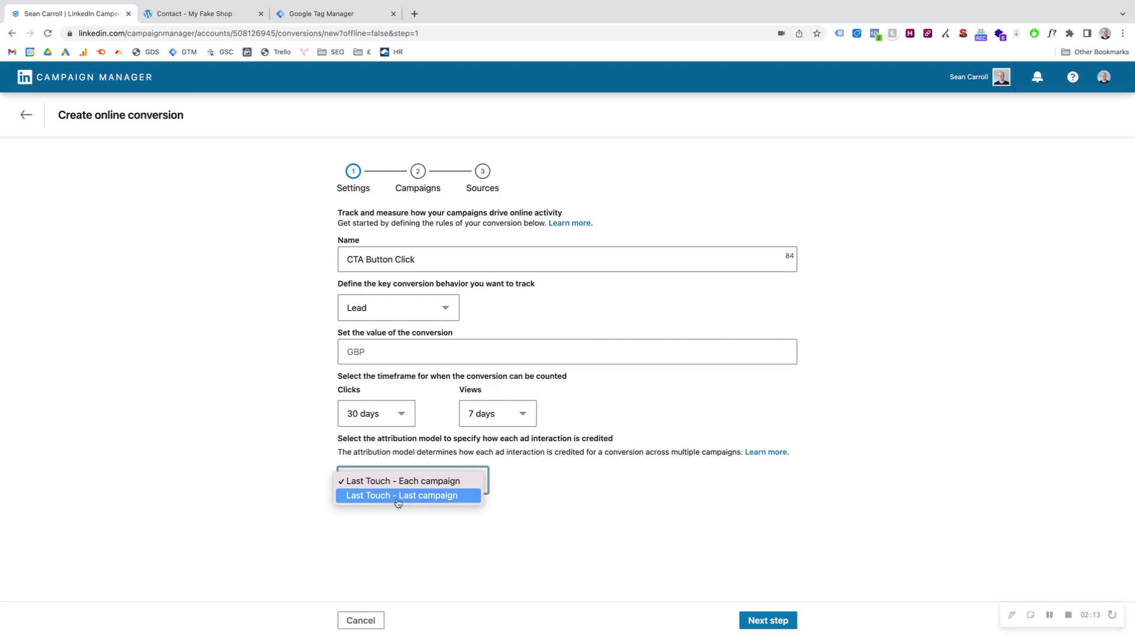
pyautogui.click(374, 499)
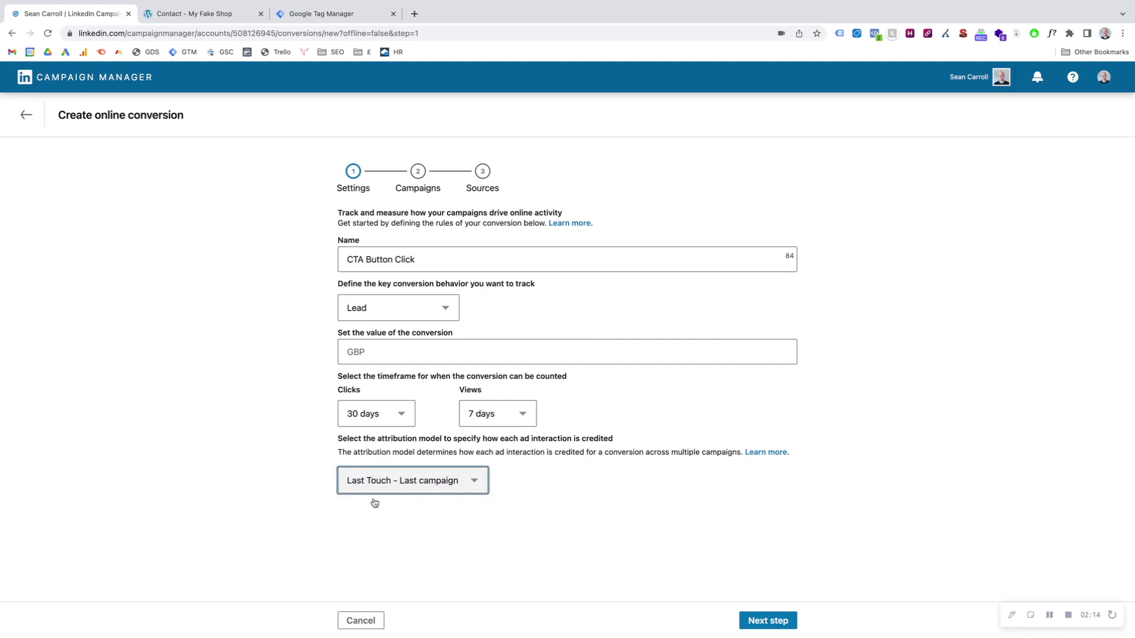
pyautogui.click(779, 621)
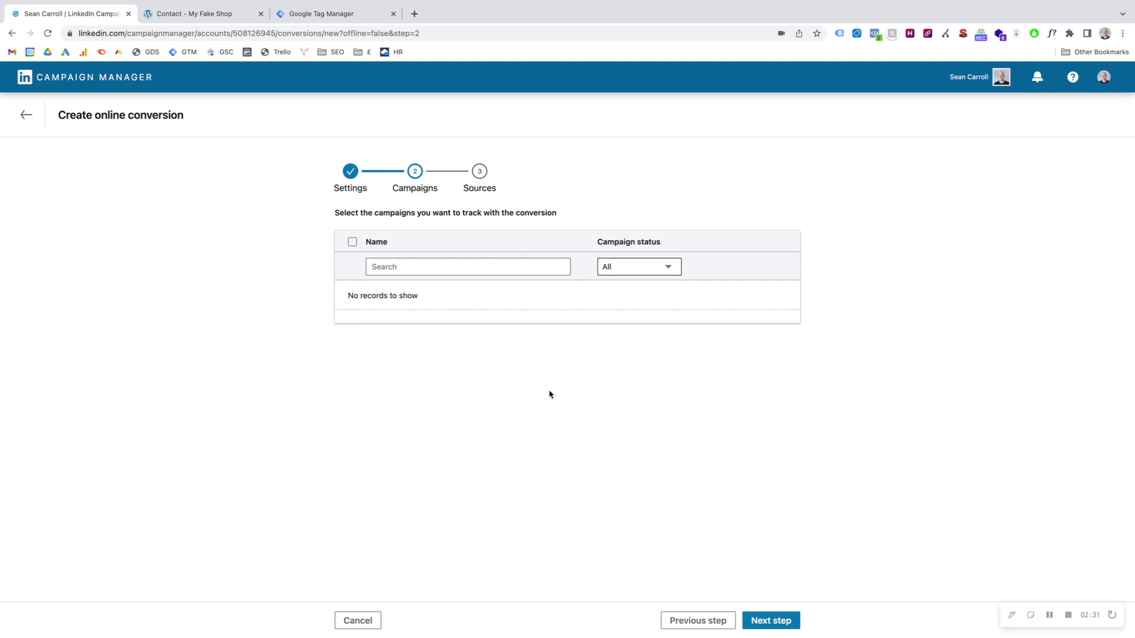
pyautogui.click(772, 622)
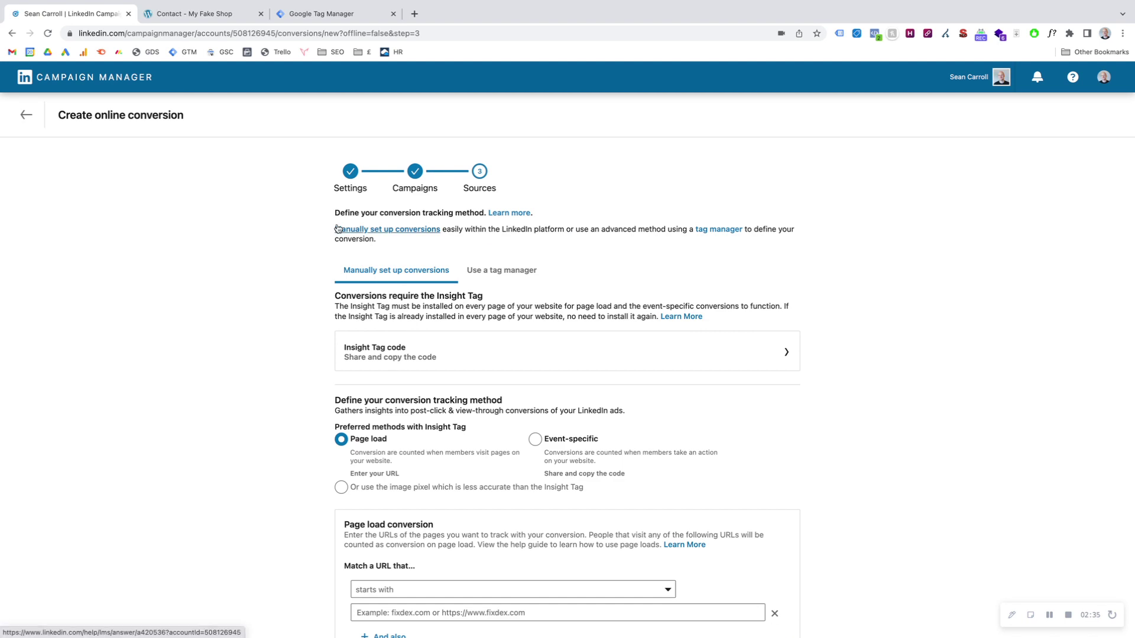
# - Select the Event-specific tracking method in the manual conversion setup
pyautogui.scroll(-3, 291, 247)
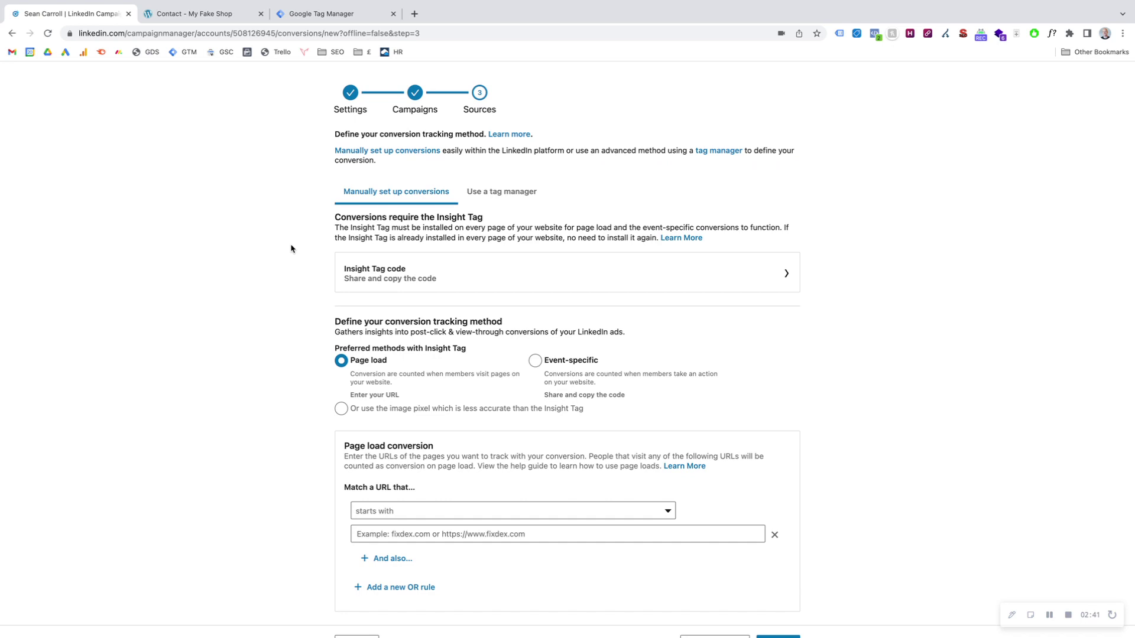
pyautogui.scroll(1, 329, 283)
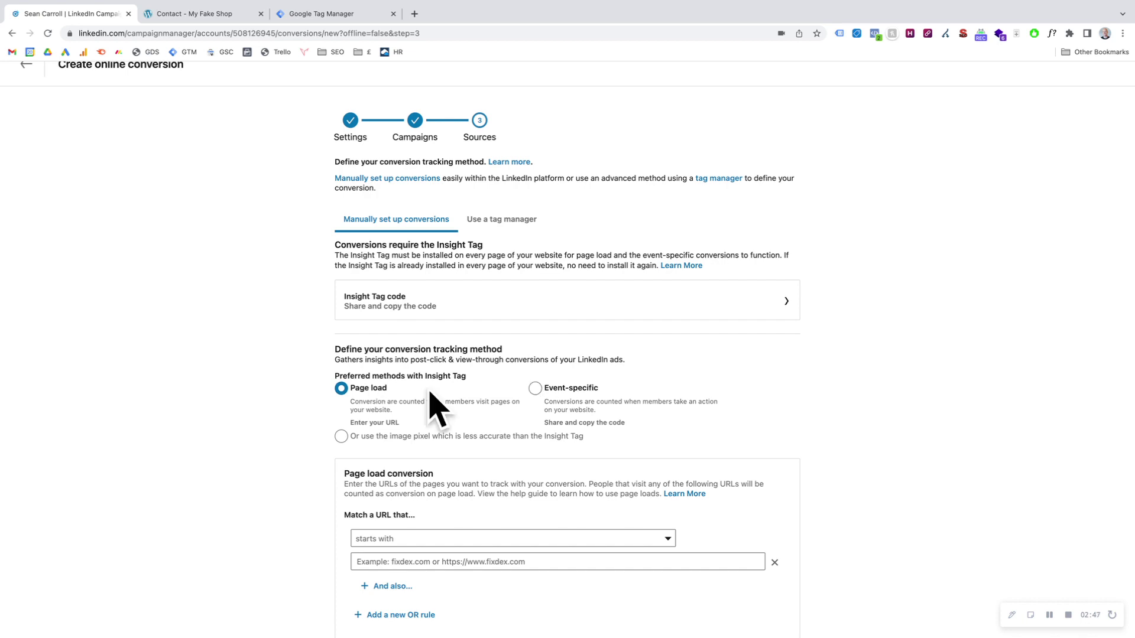
pyautogui.click(541, 389)
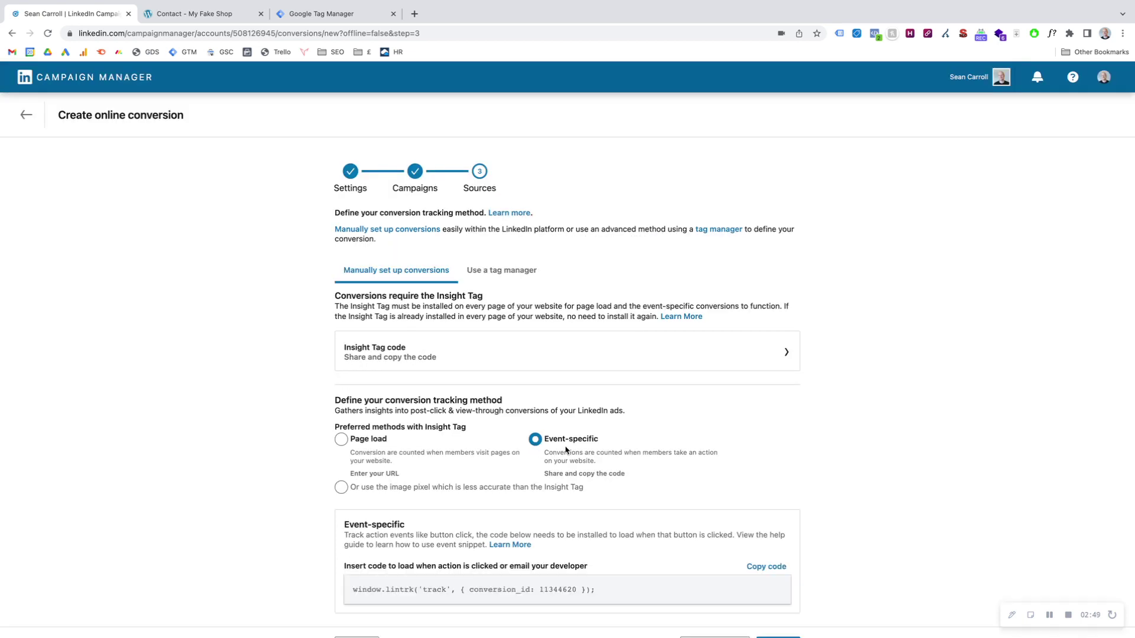
pyautogui.scroll(-1, 564, 446)
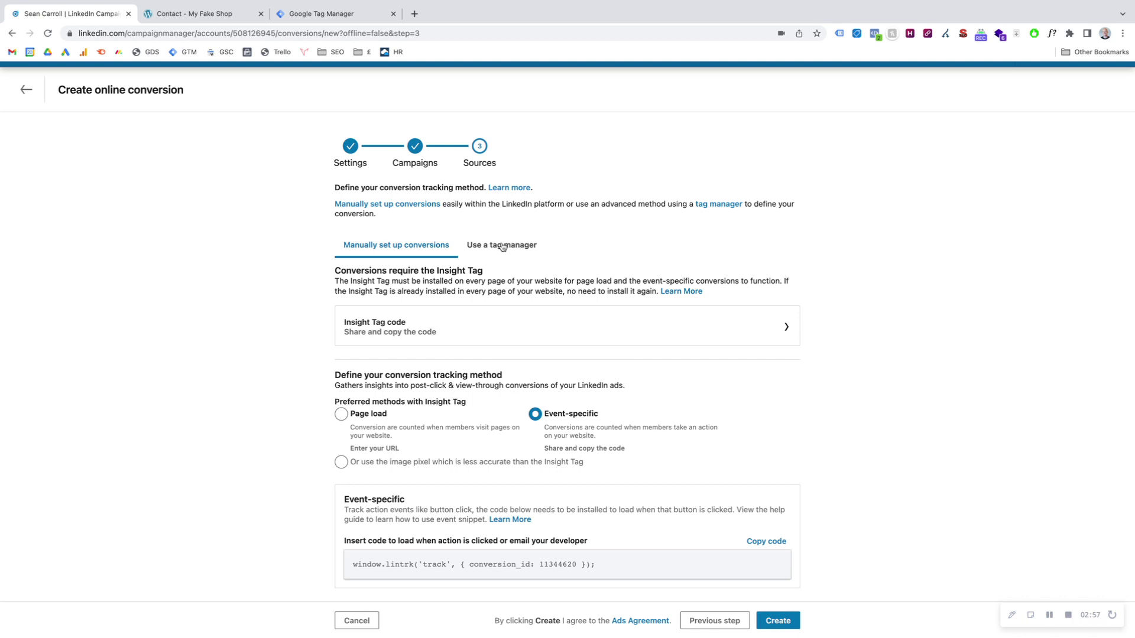
# - Choose the tag manager setup with Event-specific tracking and copy the conversion ID for Google Tag Manager
pyautogui.click(502, 247)
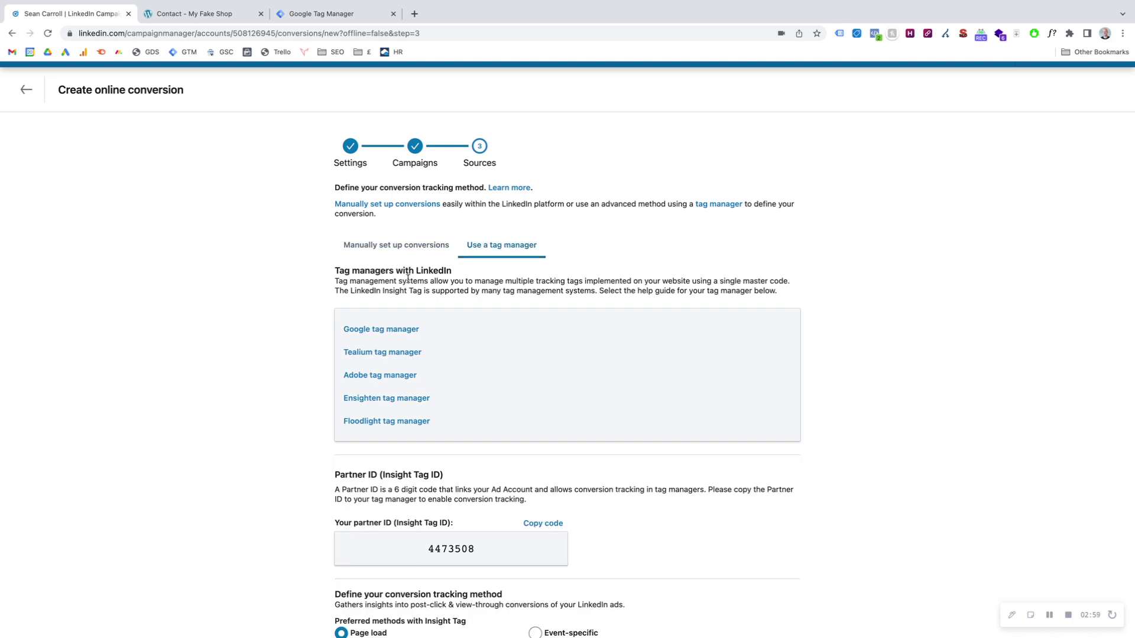
pyautogui.scroll(-2, 633, 279)
pyautogui.scroll(-7, 626, 278)
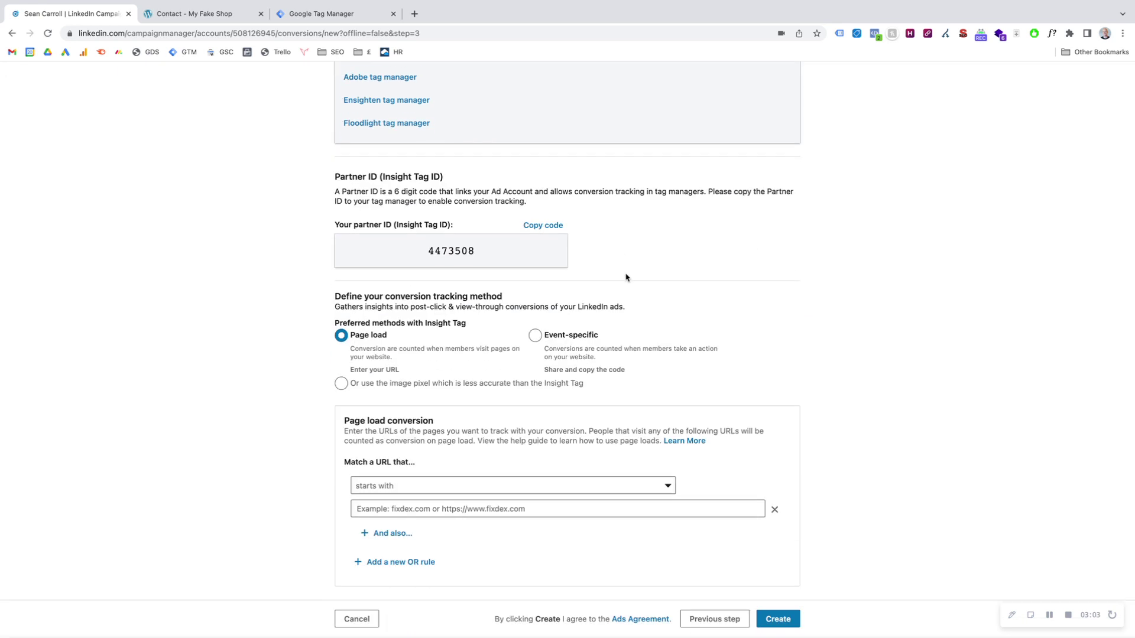
pyautogui.click(534, 335)
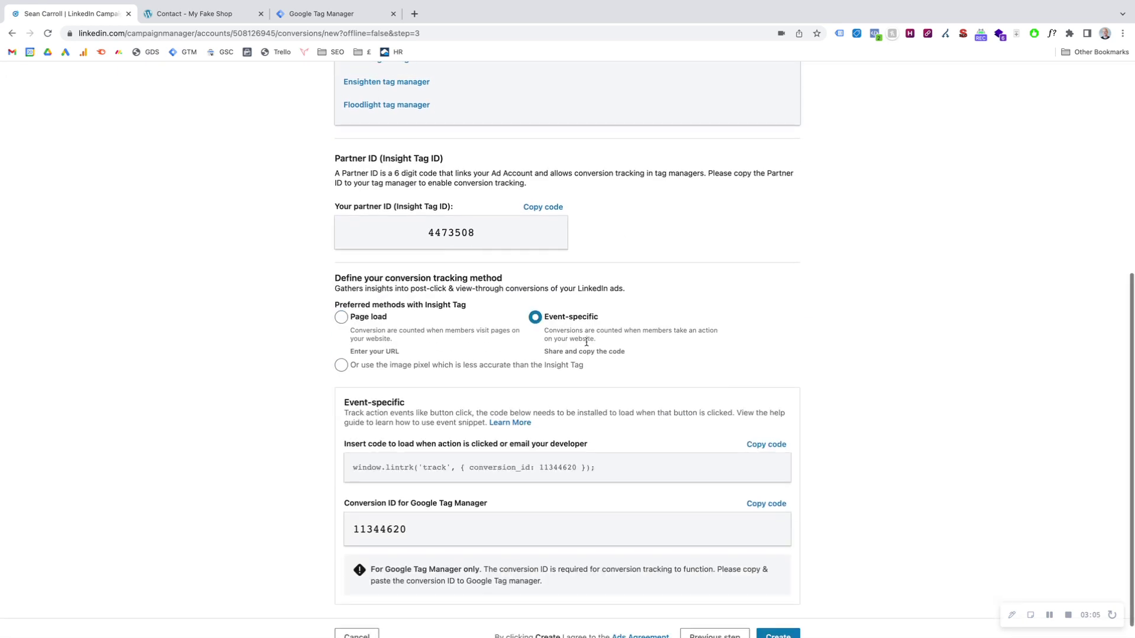
pyautogui.scroll(6, 570, 310)
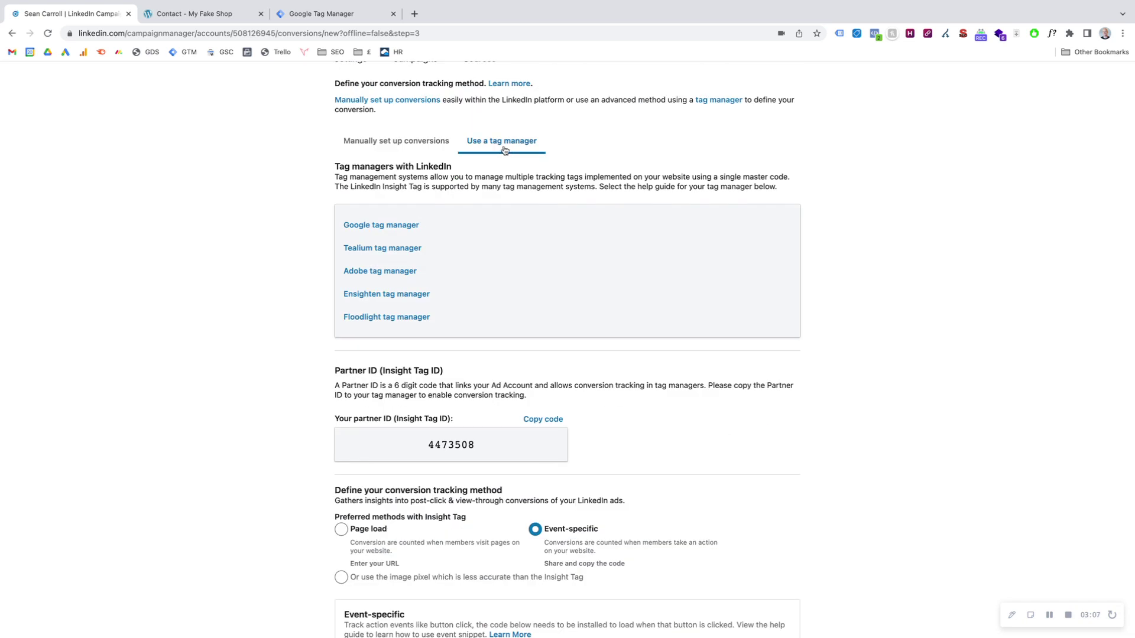
pyautogui.scroll(-7, 692, 395)
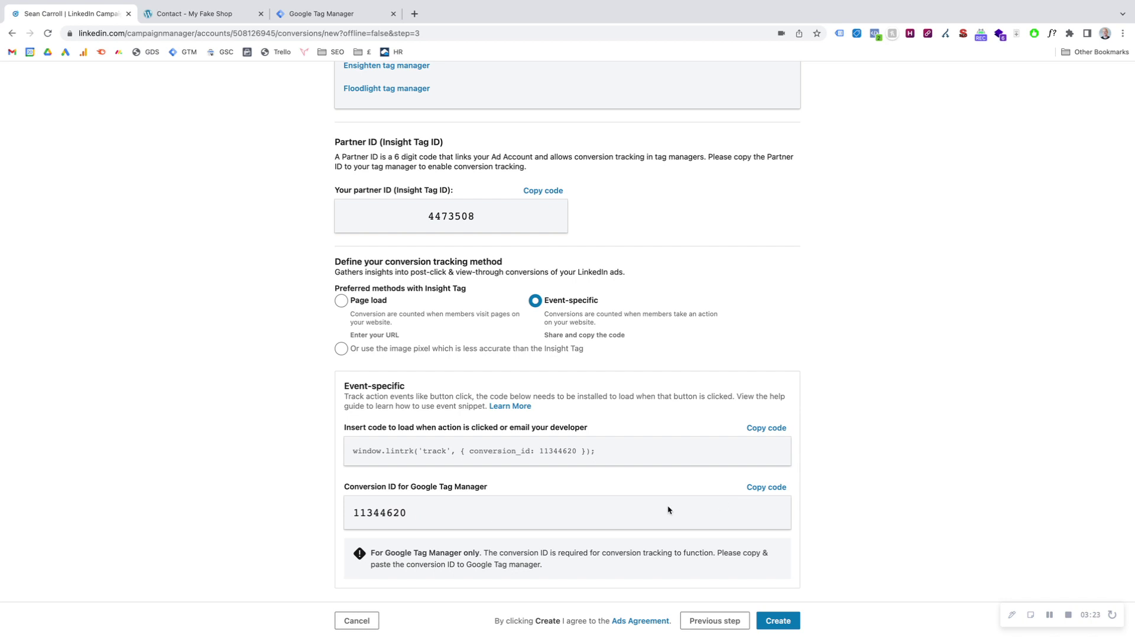
pyautogui.click(774, 488)
# - Review the shop website's homepage and Contact page, and check the existing tags in Google Tag Manager
pyautogui.click(176, 17)
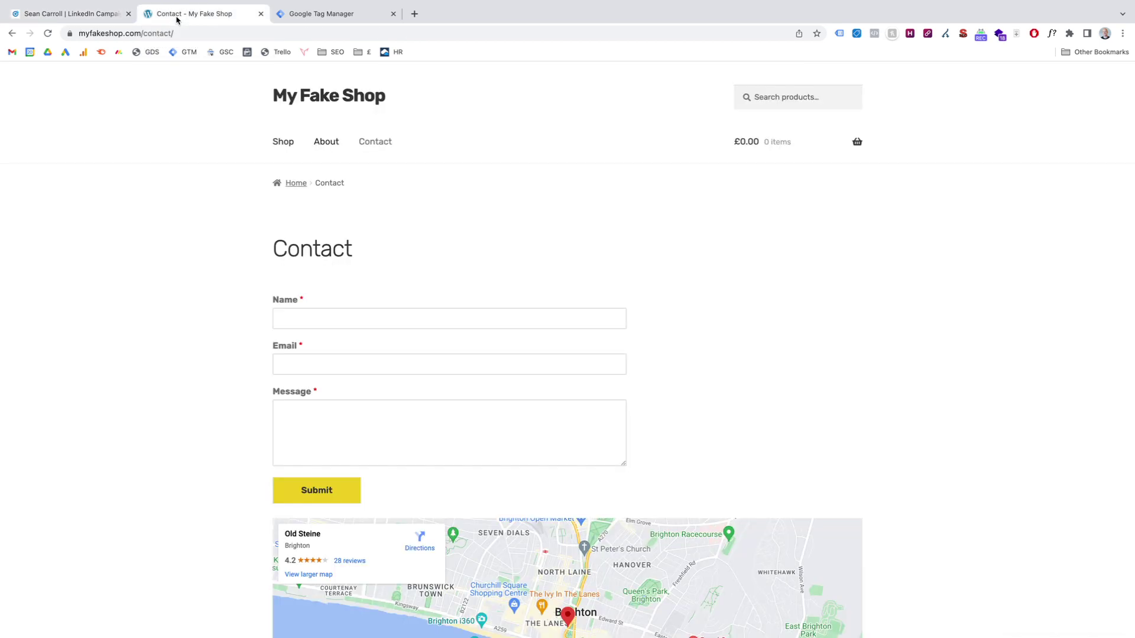
pyautogui.click(325, 97)
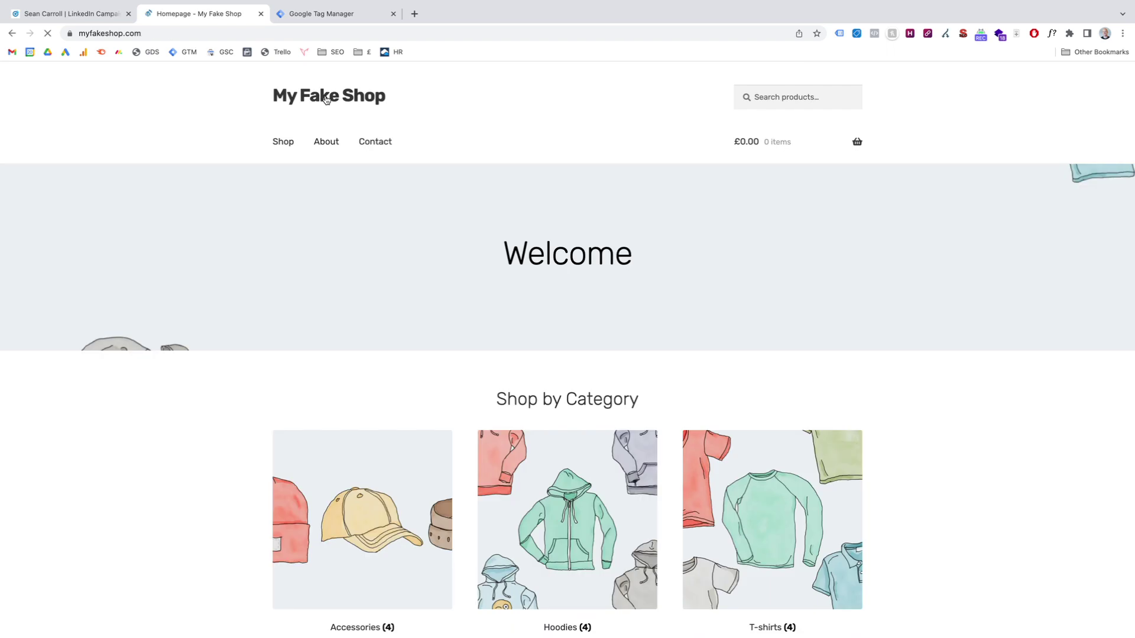
pyautogui.click(374, 142)
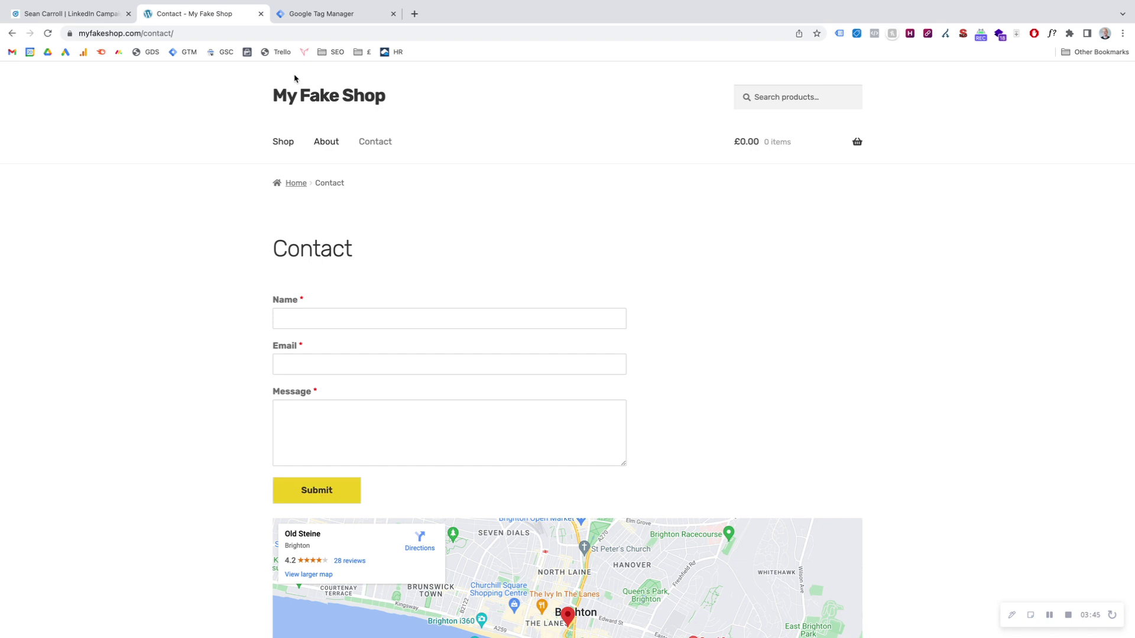
pyautogui.click(303, 18)
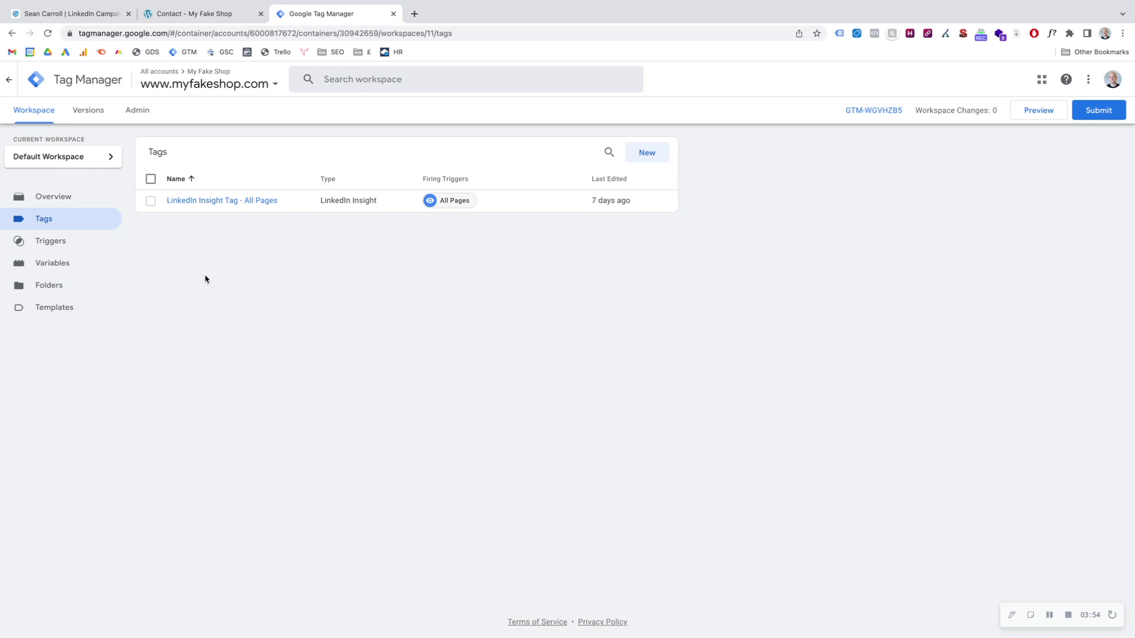
pyautogui.moveTo(326, 2)
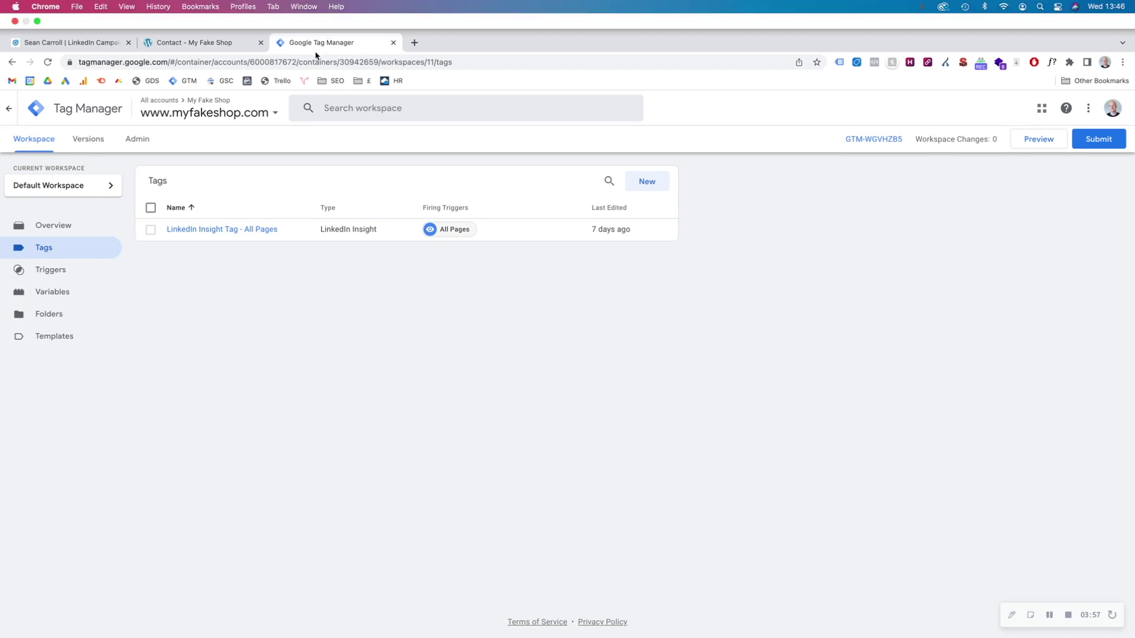
pyautogui.click(194, 14)
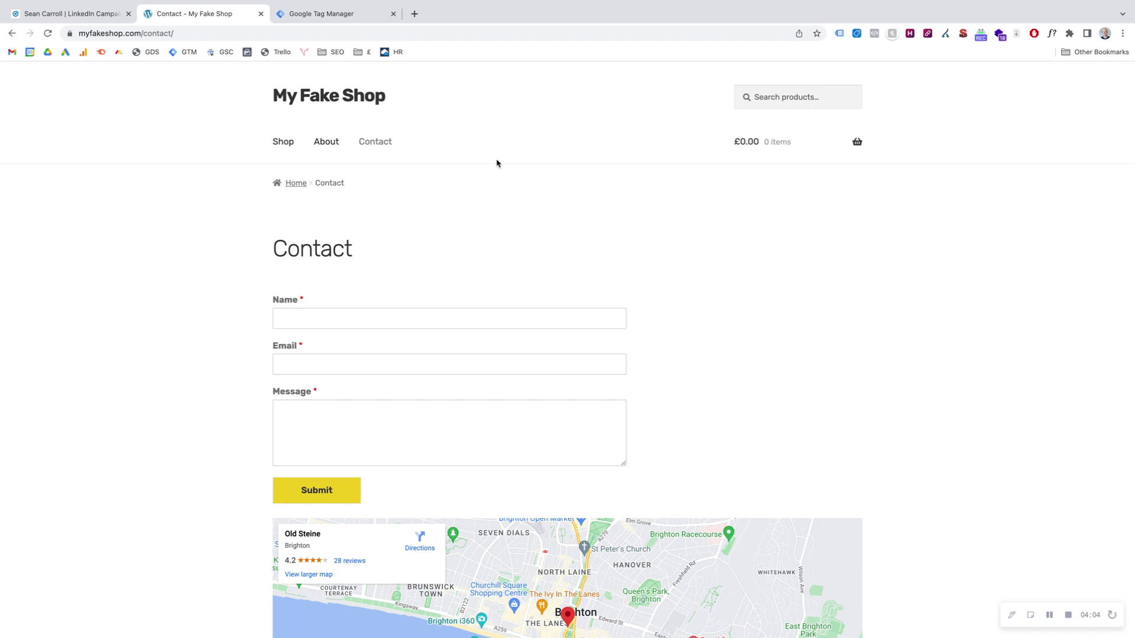
# - Switch to Google Tag Manager and enable all six built-in Clicks variables: Click Element, Classes, ID, Target, URL and Text
pyautogui.click(317, 18)
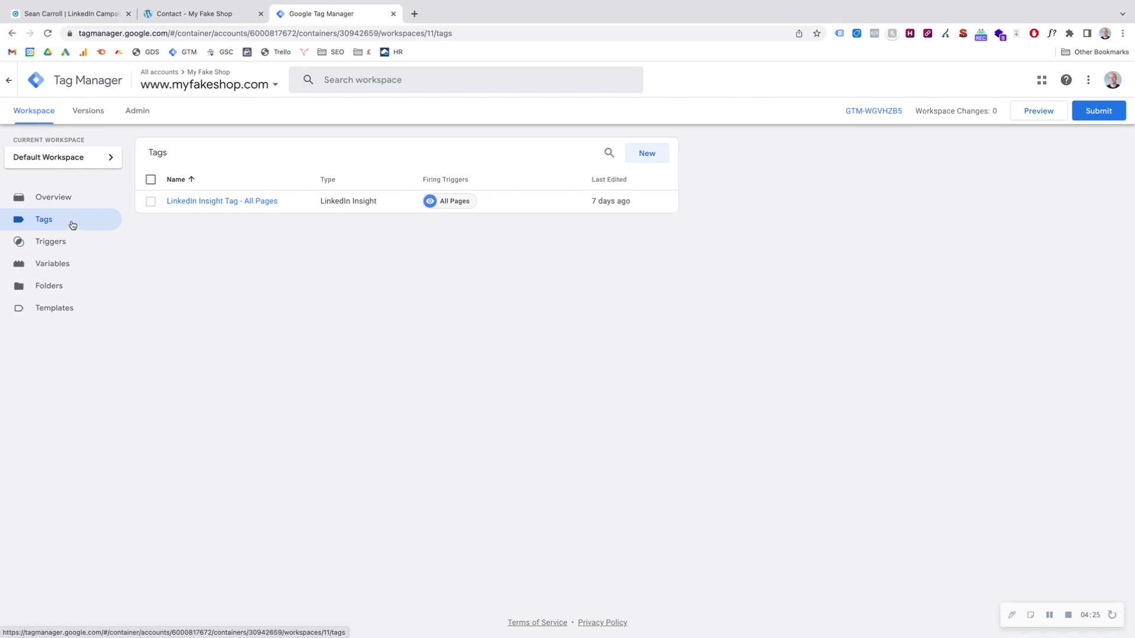
pyautogui.click(59, 268)
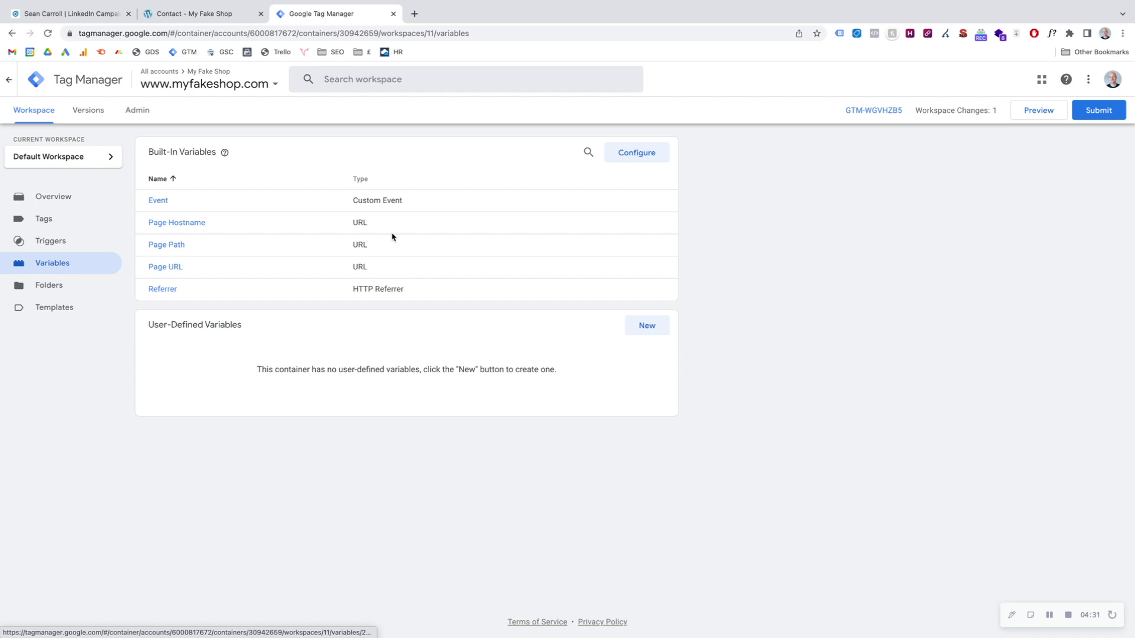
pyautogui.click(641, 153)
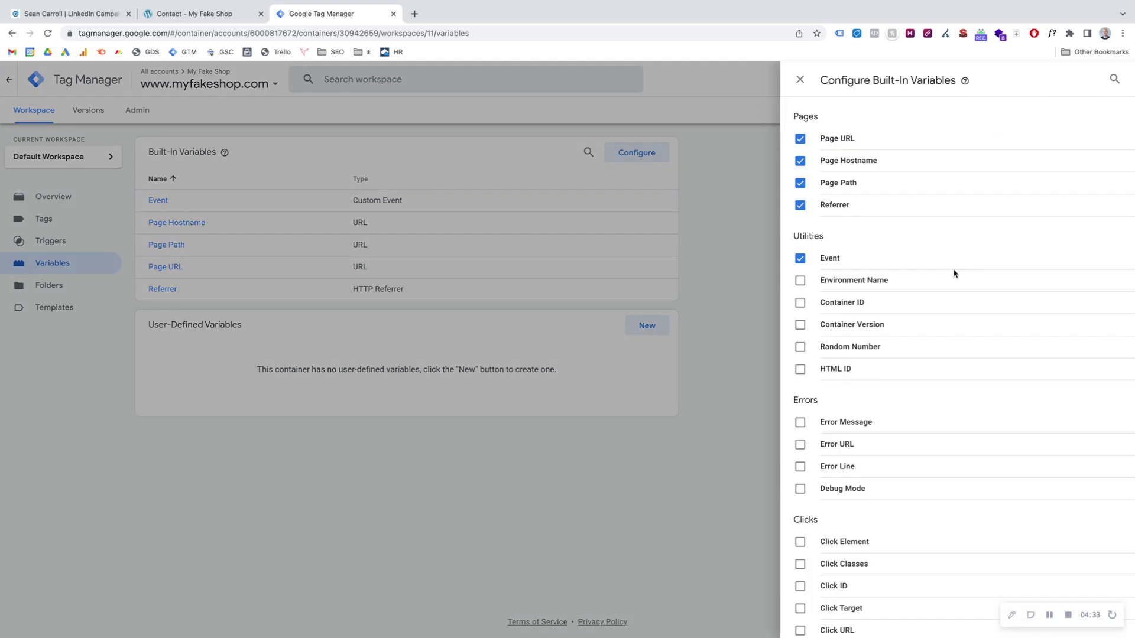
pyautogui.scroll(-3, 954, 274)
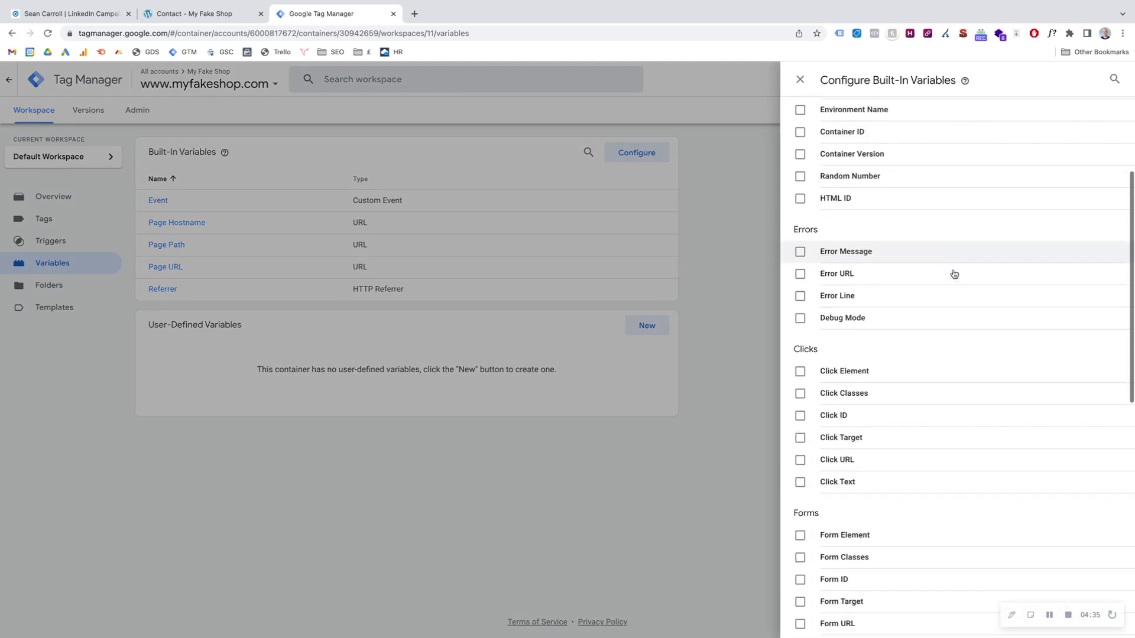
pyautogui.scroll(-1, 953, 274)
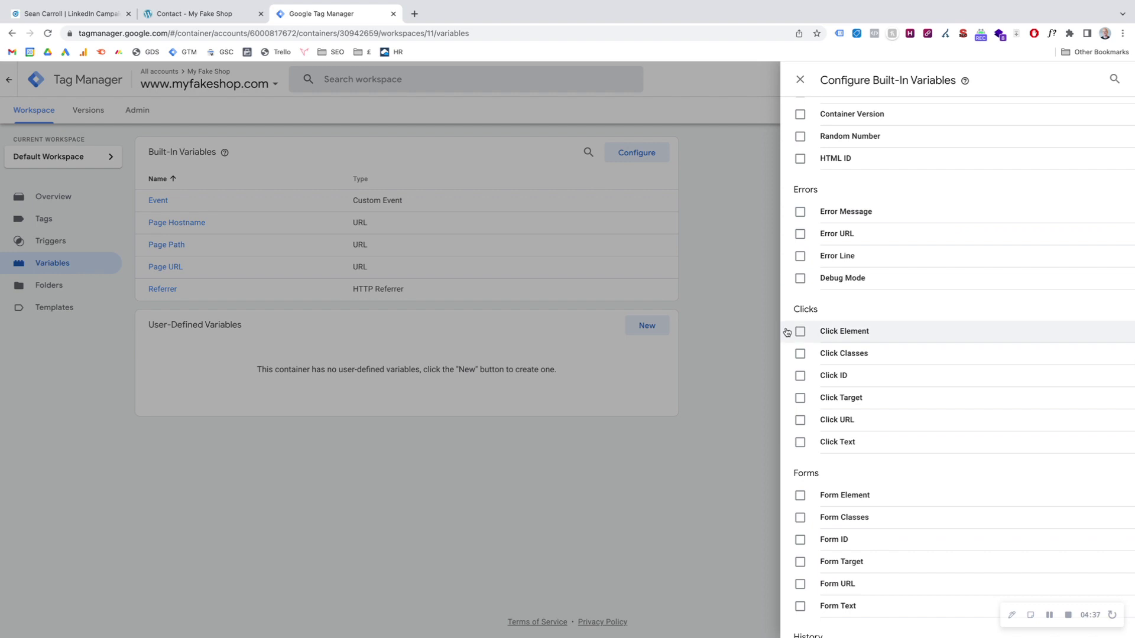
pyautogui.click(800, 331)
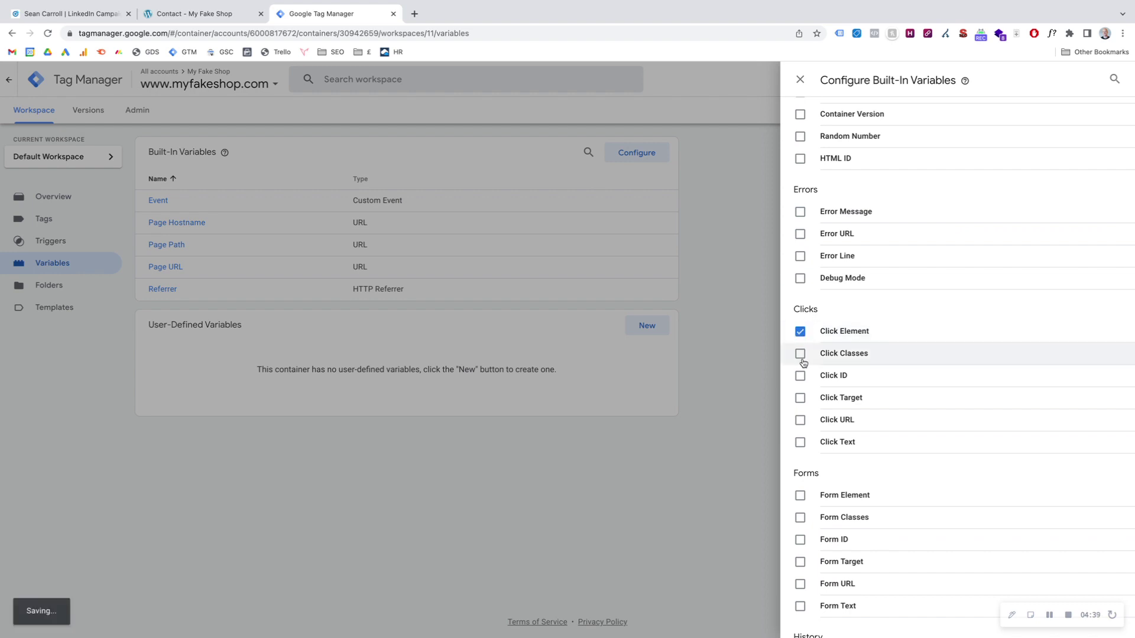
pyautogui.click(800, 353)
pyautogui.click(800, 376)
pyautogui.click(800, 398)
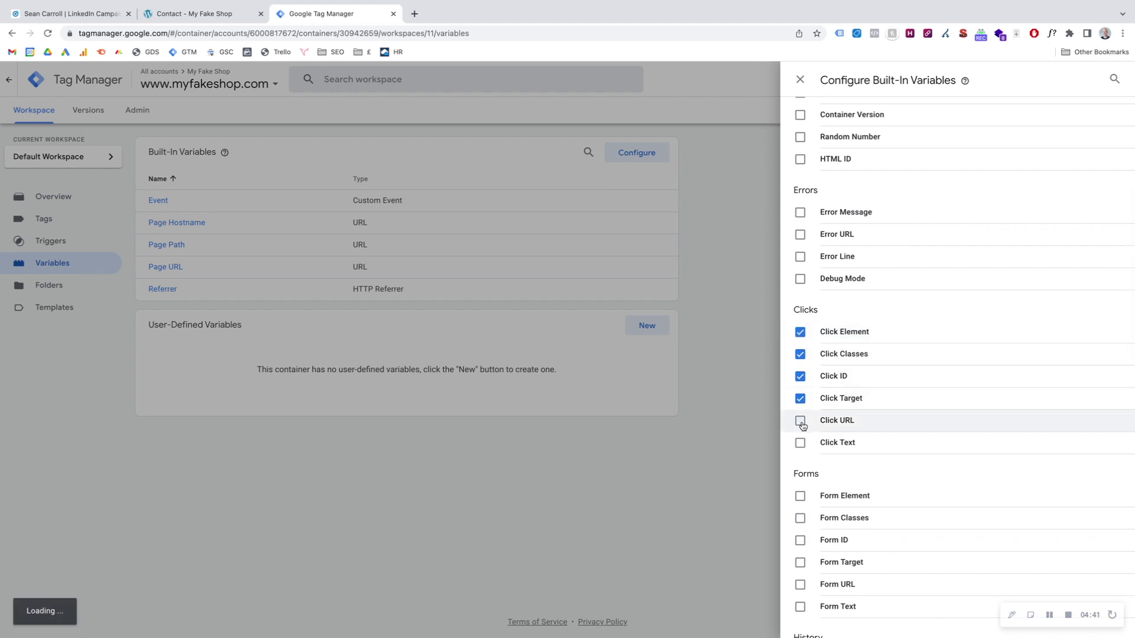
pyautogui.click(800, 420)
pyautogui.click(799, 442)
# - Enable all six built-in Forms variables, Form Element, Classes, ID, Target, URL and Text, and close the variable configuration
pyautogui.scroll(-3, 823, 427)
pyautogui.click(801, 382)
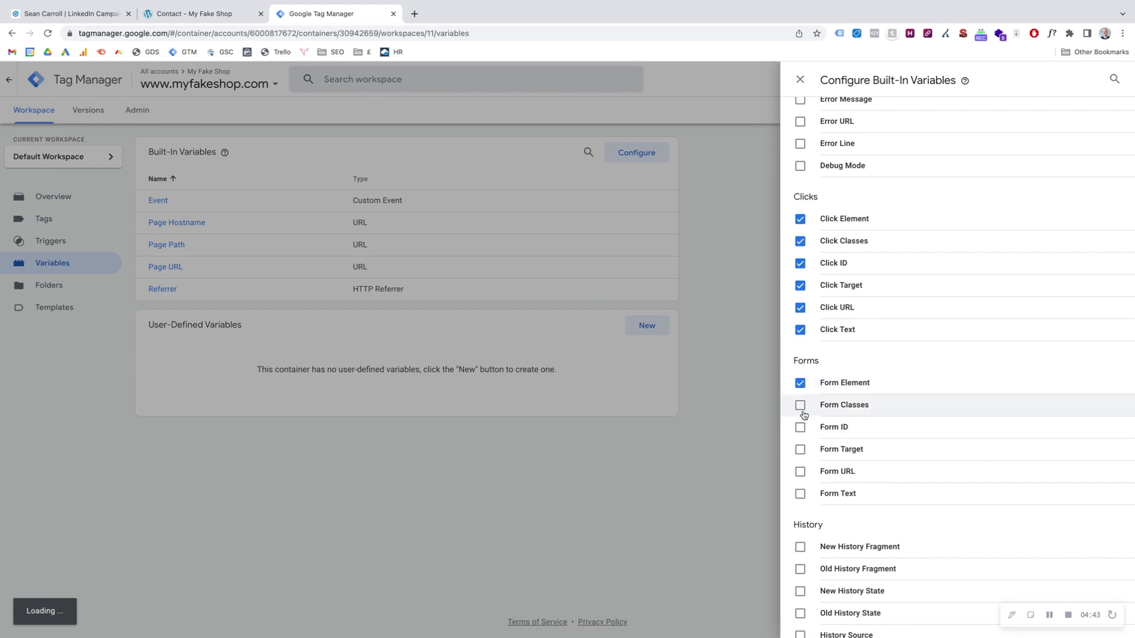
pyautogui.click(799, 405)
pyautogui.click(800, 427)
pyautogui.click(800, 449)
pyautogui.click(799, 472)
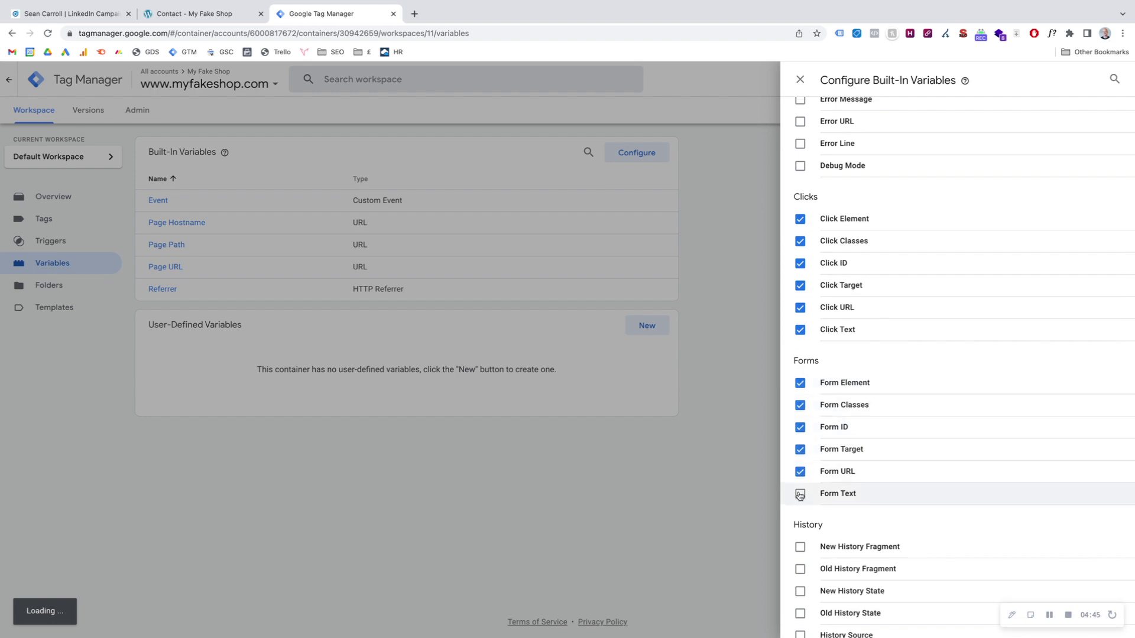
pyautogui.click(800, 494)
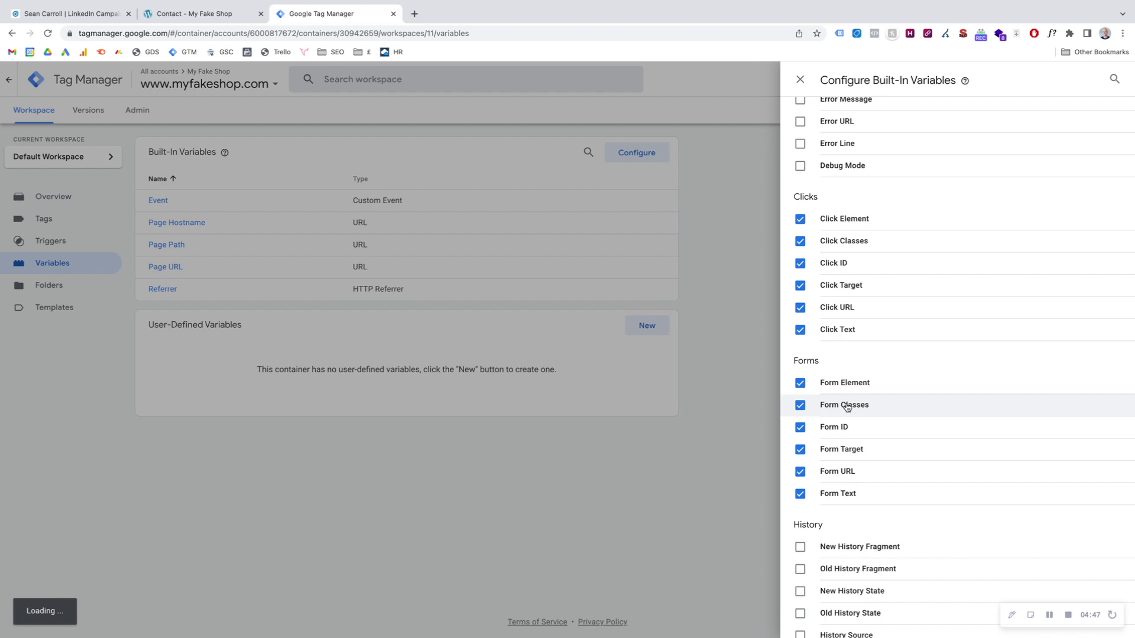
pyautogui.scroll(5, 849, 405)
pyautogui.scroll(2, 848, 406)
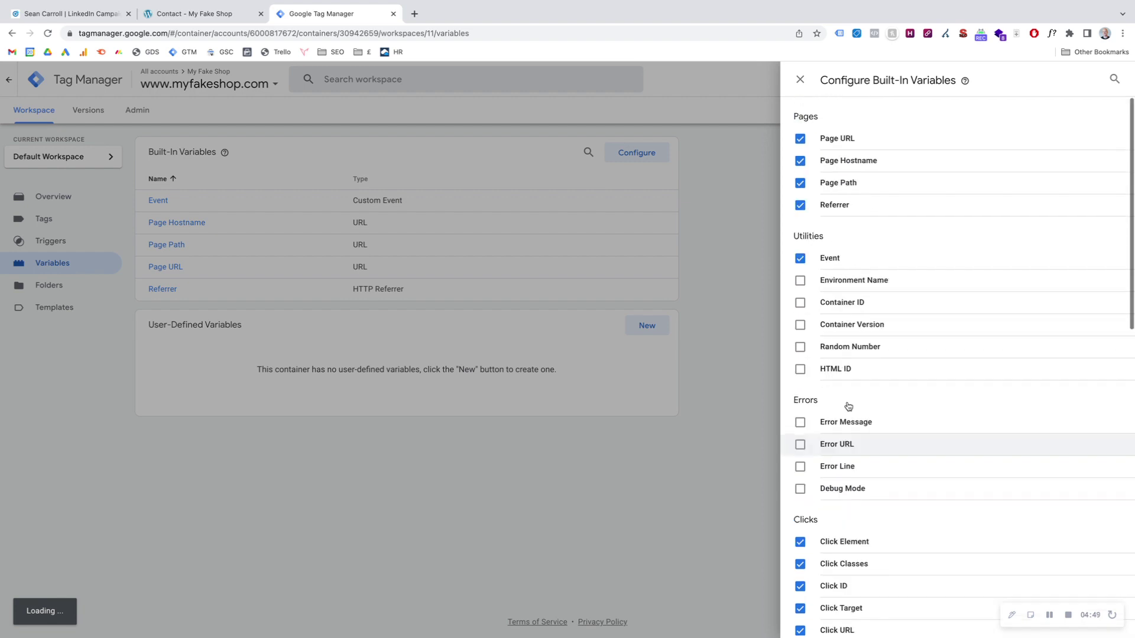
pyautogui.scroll(-2, 845, 408)
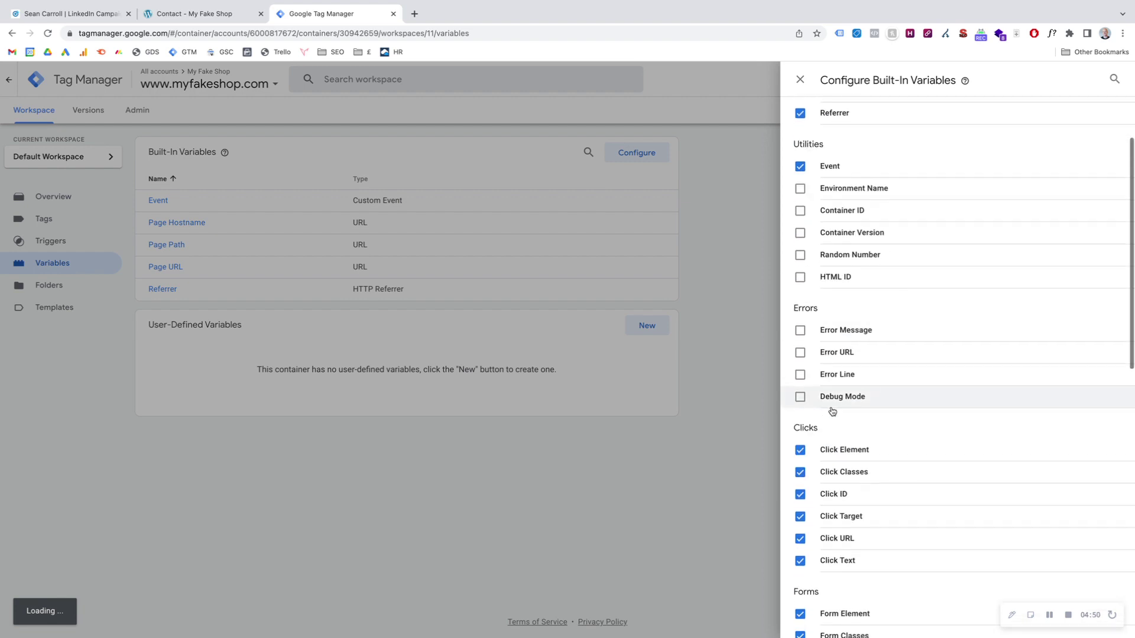
pyautogui.click(752, 428)
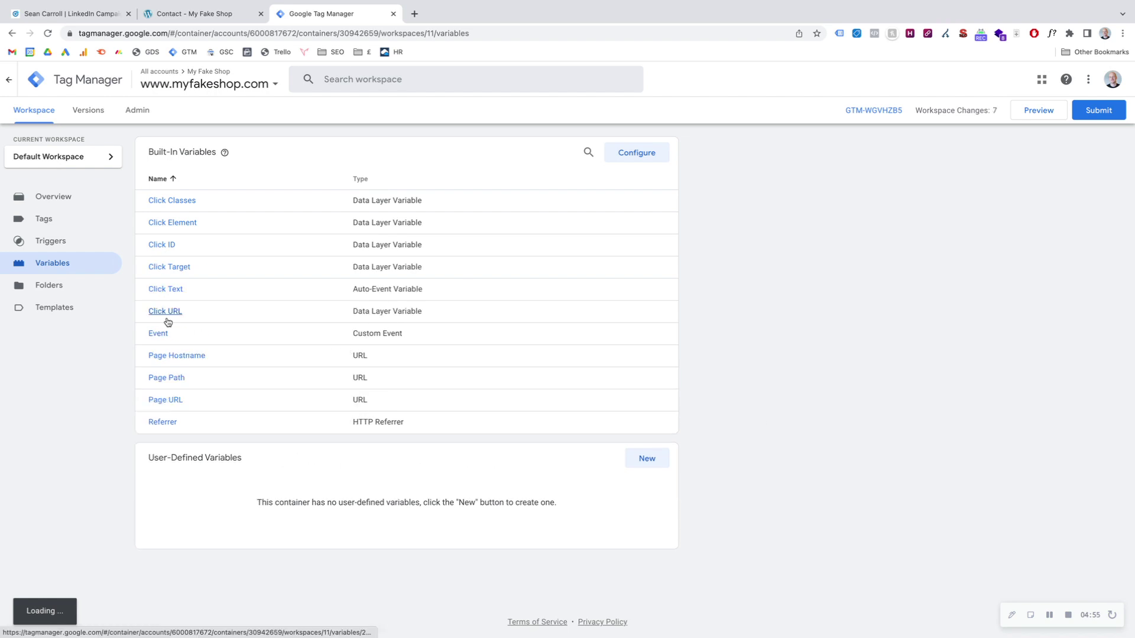
# - Create and save a trigger named "Clicks - all clicks" of type Click - All Elements that fires on All Clicks
pyautogui.click(47, 242)
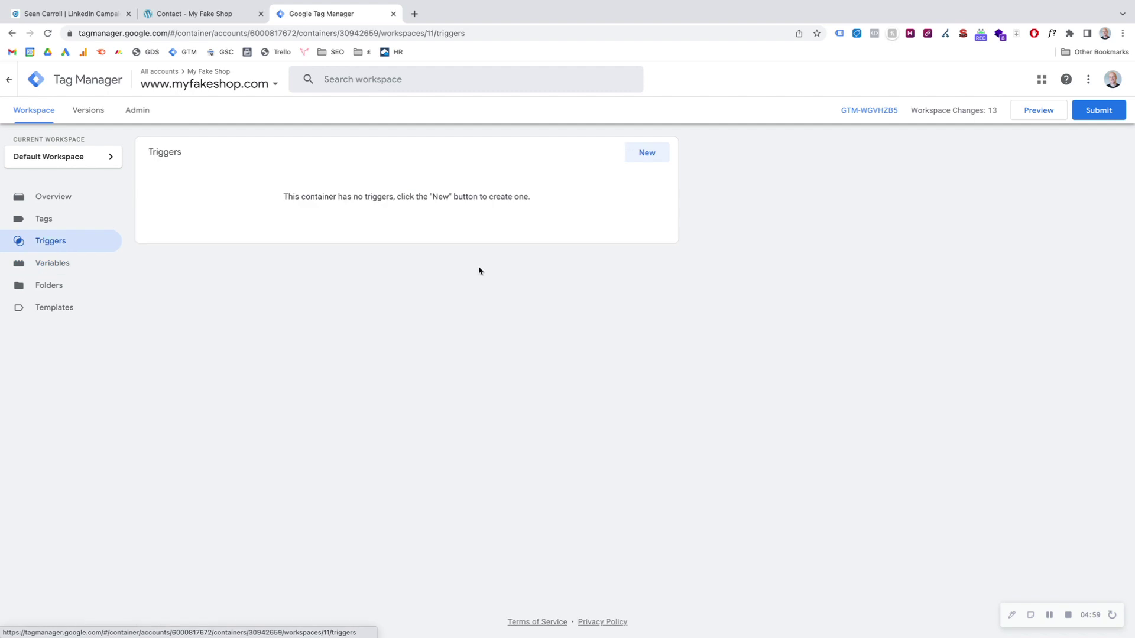
pyautogui.click(647, 153)
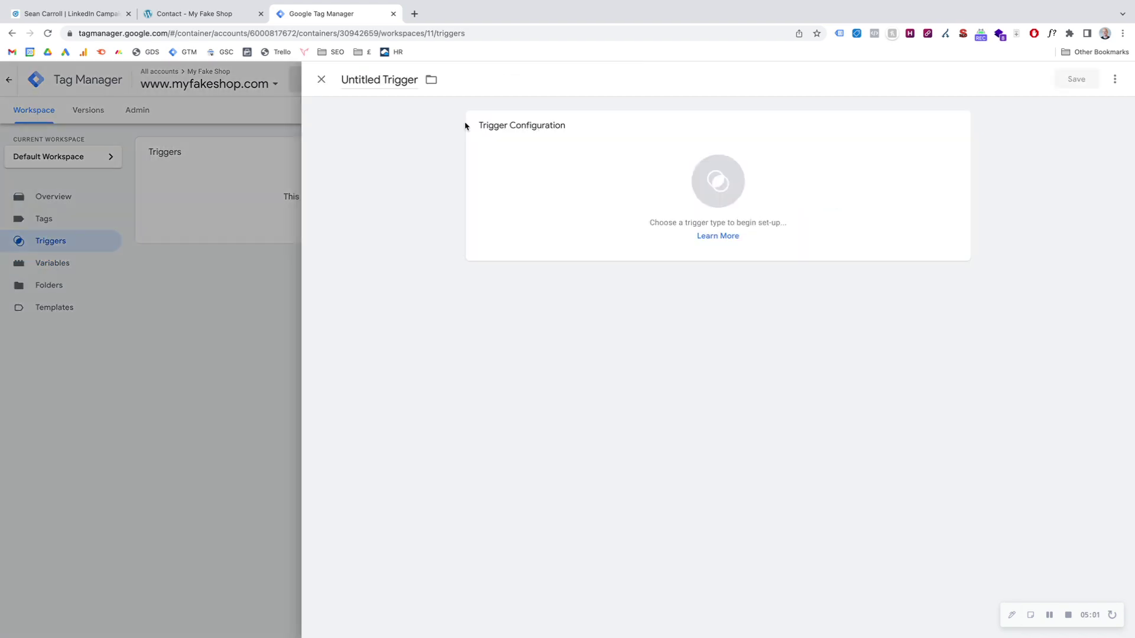
pyautogui.click(390, 81)
pyautogui.write('Clic')
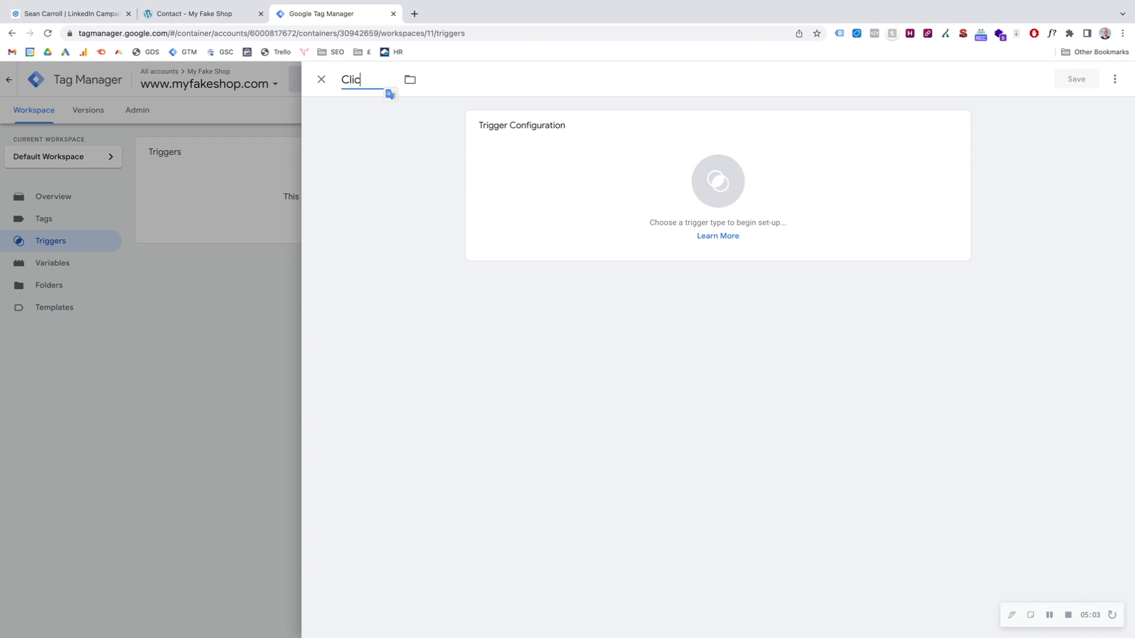
pyautogui.write('ks - alll clicks')
pyautogui.click(622, 161)
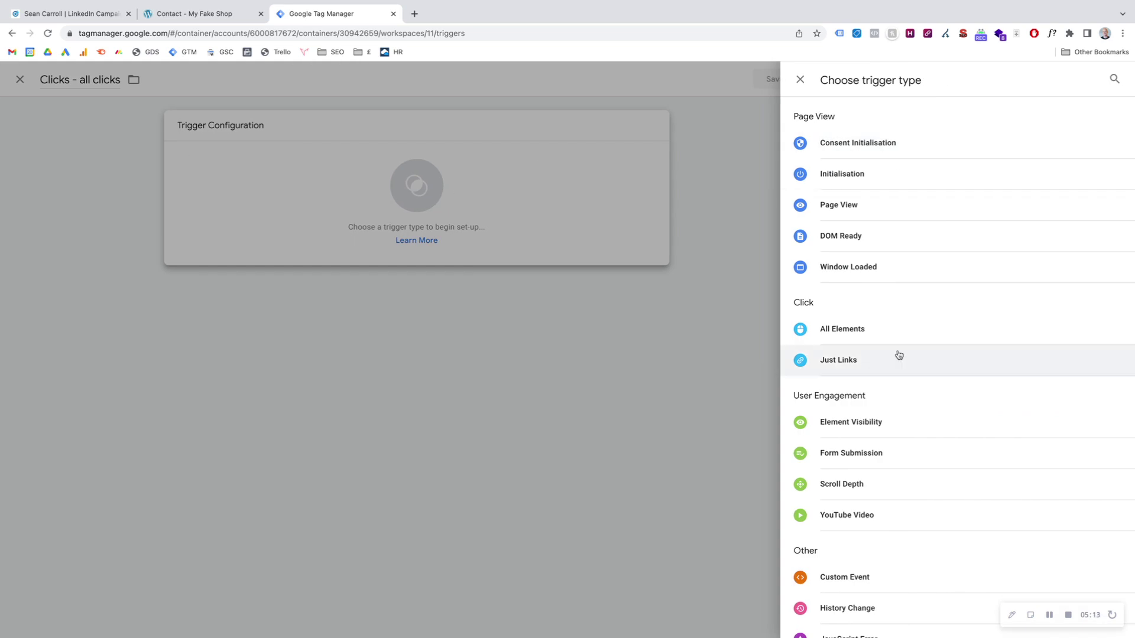
pyautogui.click(850, 337)
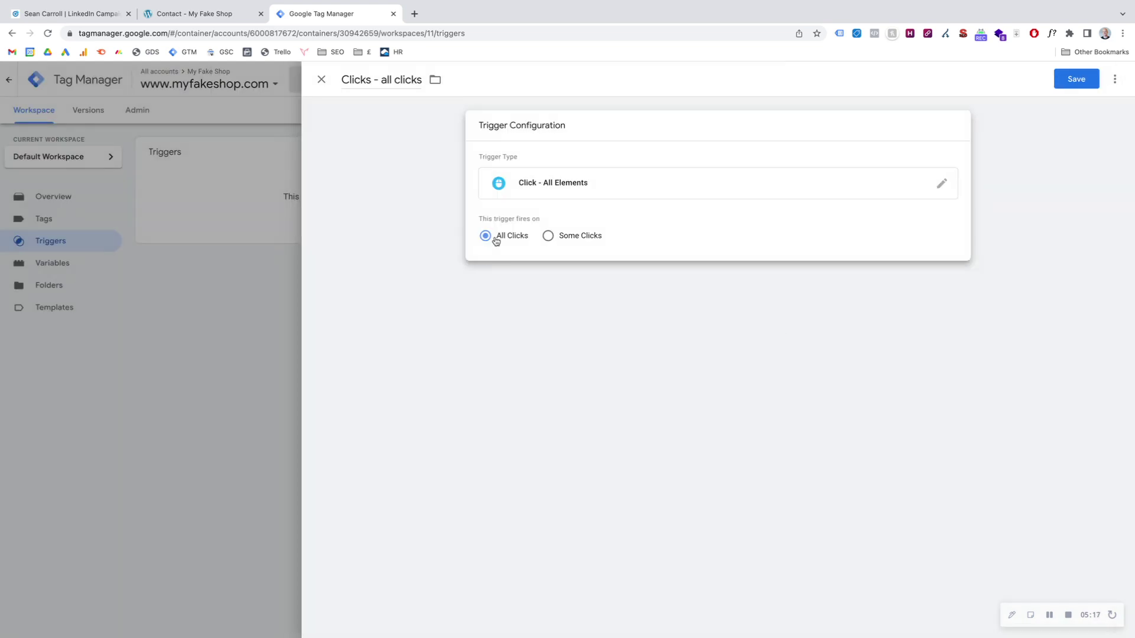
pyautogui.click(1073, 84)
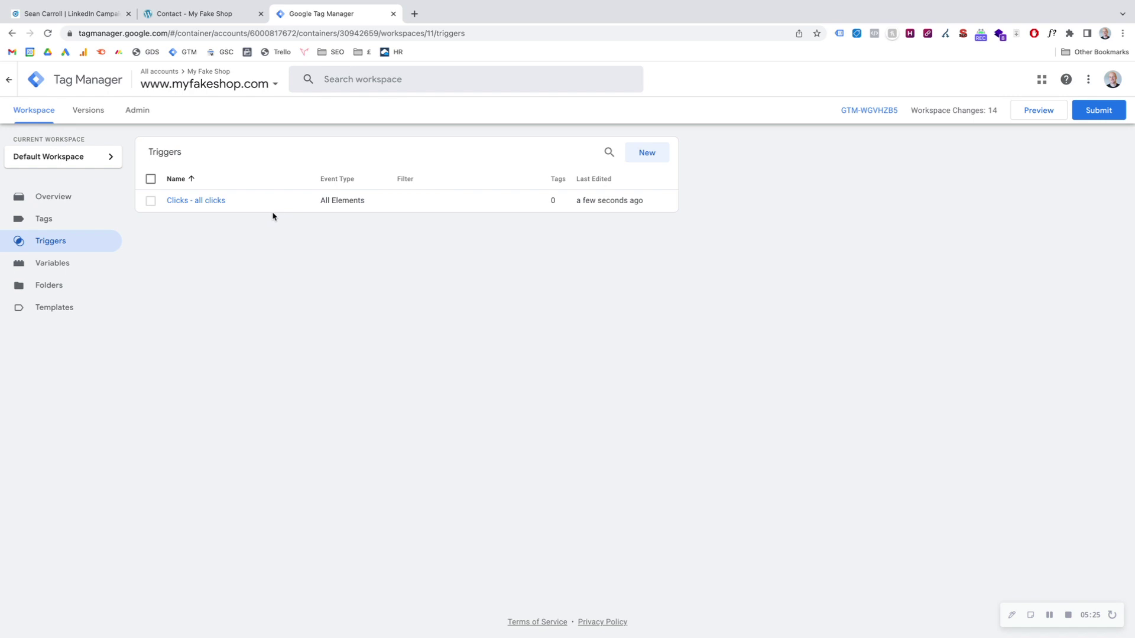
# - Create and save a trigger named "Forms - All Forms" of type Form Submission that fires on All Forms
pyautogui.click(654, 156)
pyautogui.click(365, 73)
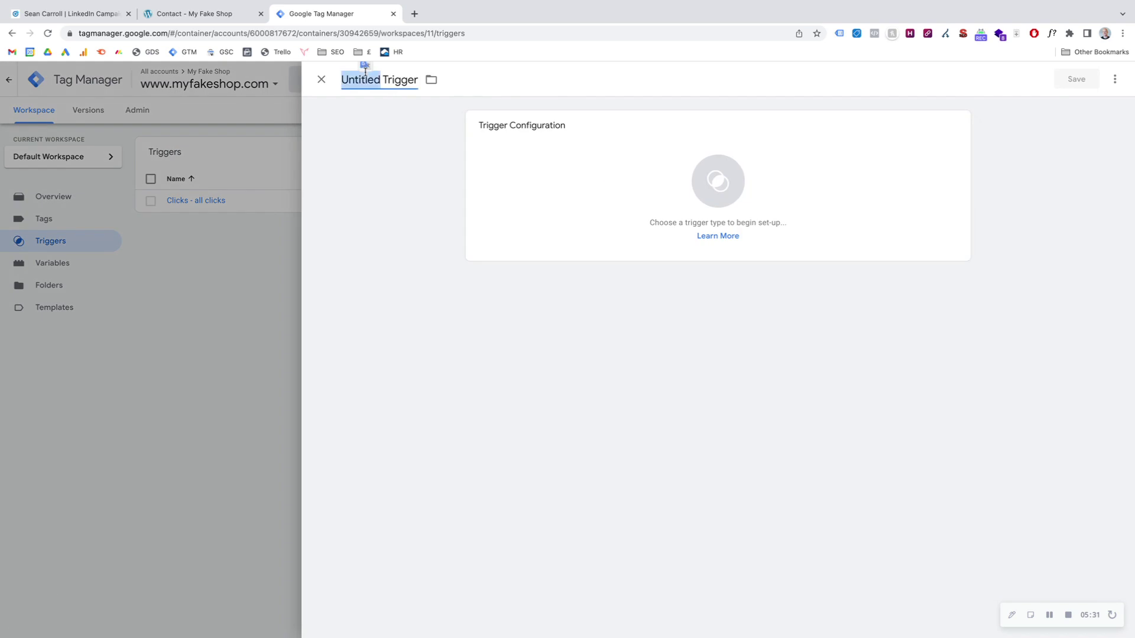
pyautogui.write('Forms - All Forms')
pyautogui.press('BackSpace')
pyautogui.press('BackSpace')
pyautogui.press('BackSpace')
pyautogui.press('BackSpace')
pyautogui.write('orms')
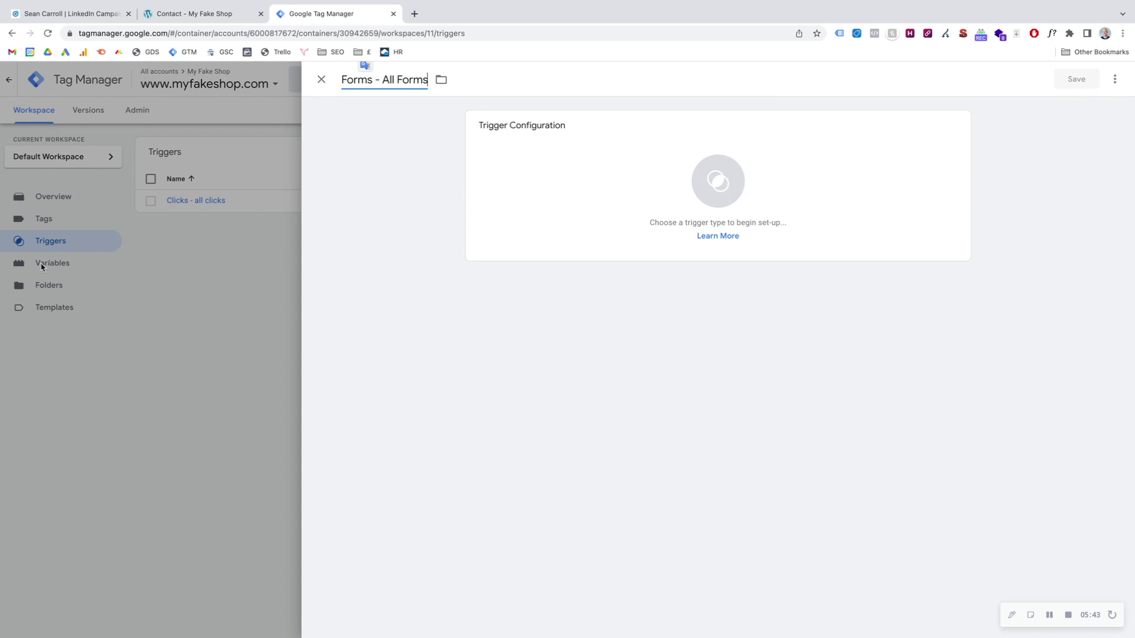
pyautogui.click(631, 185)
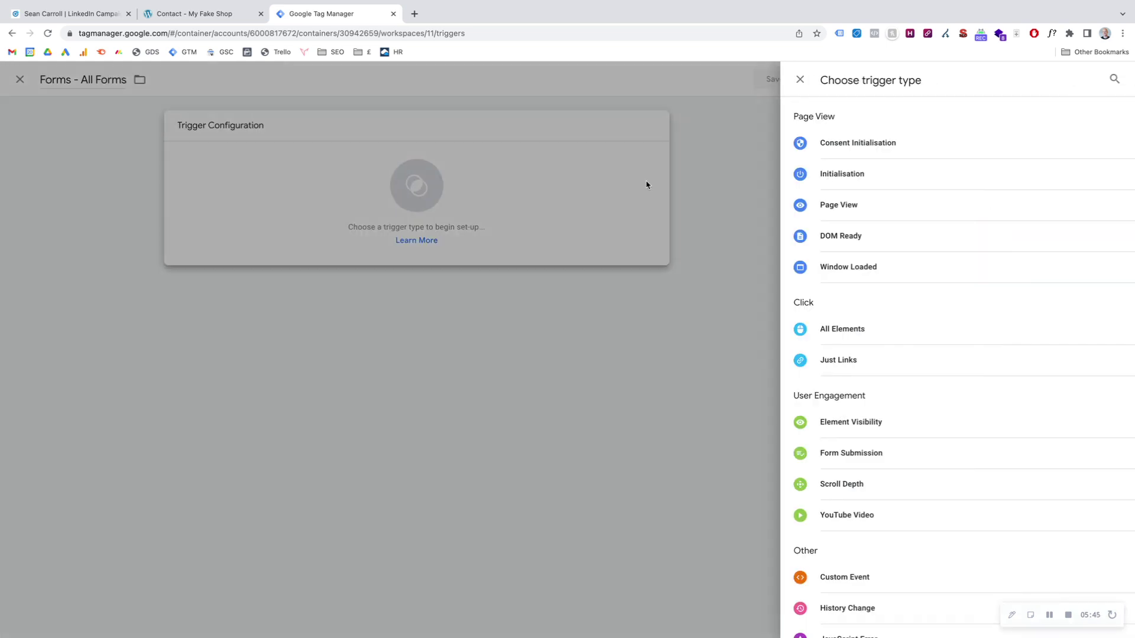
pyautogui.scroll(-2, 901, 312)
pyautogui.click(868, 408)
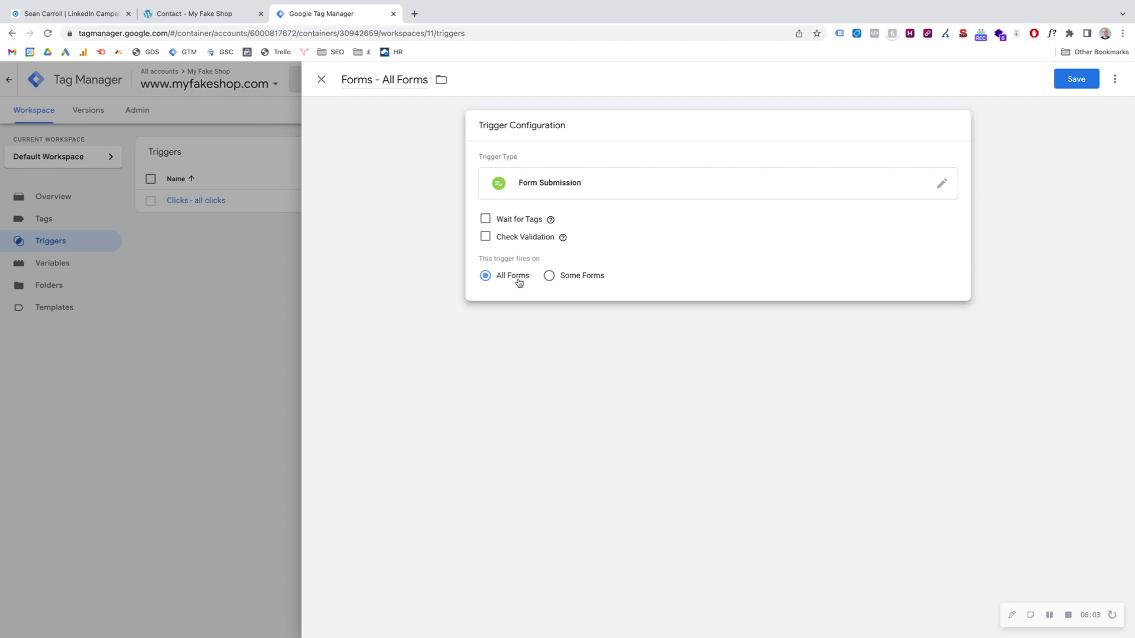
pyautogui.click(1079, 79)
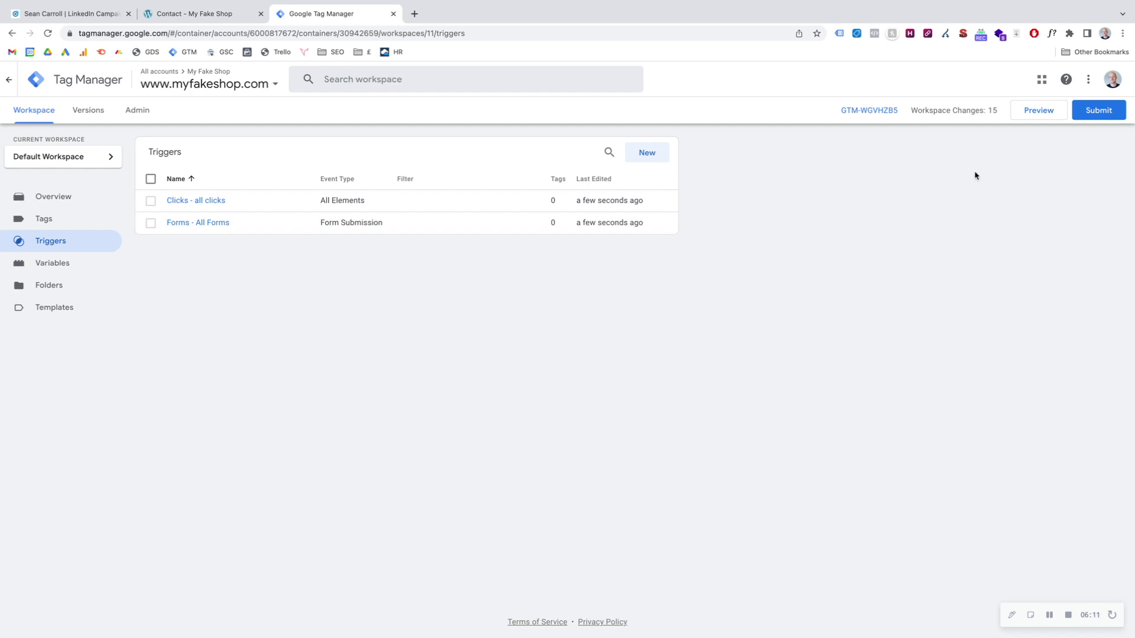
pyautogui.click(1038, 113)
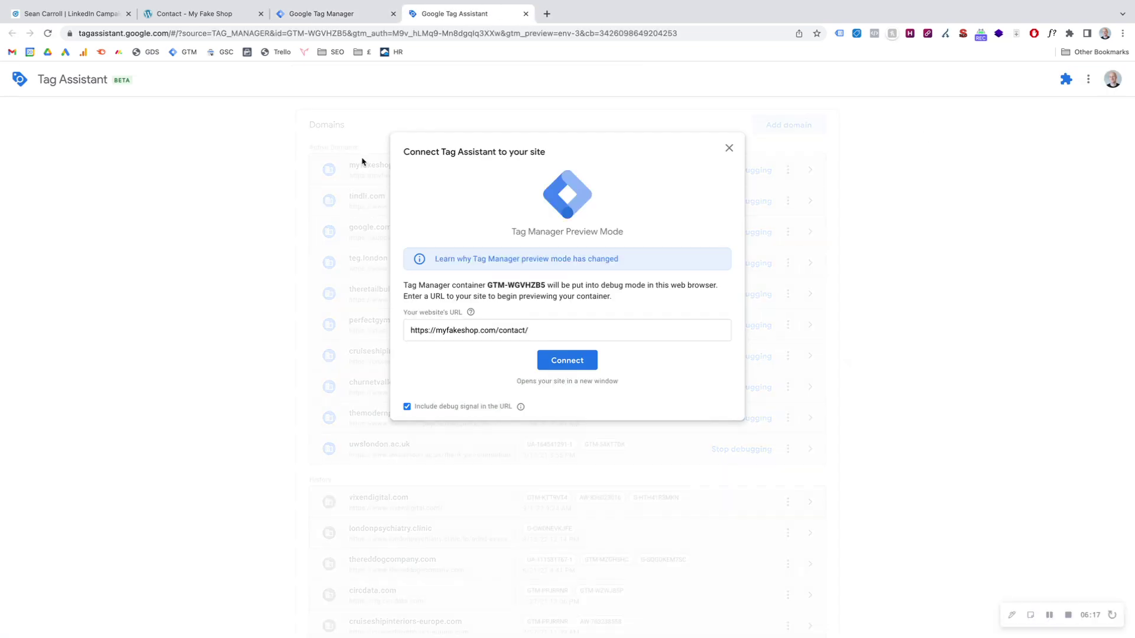
pyautogui.click(174, 14)
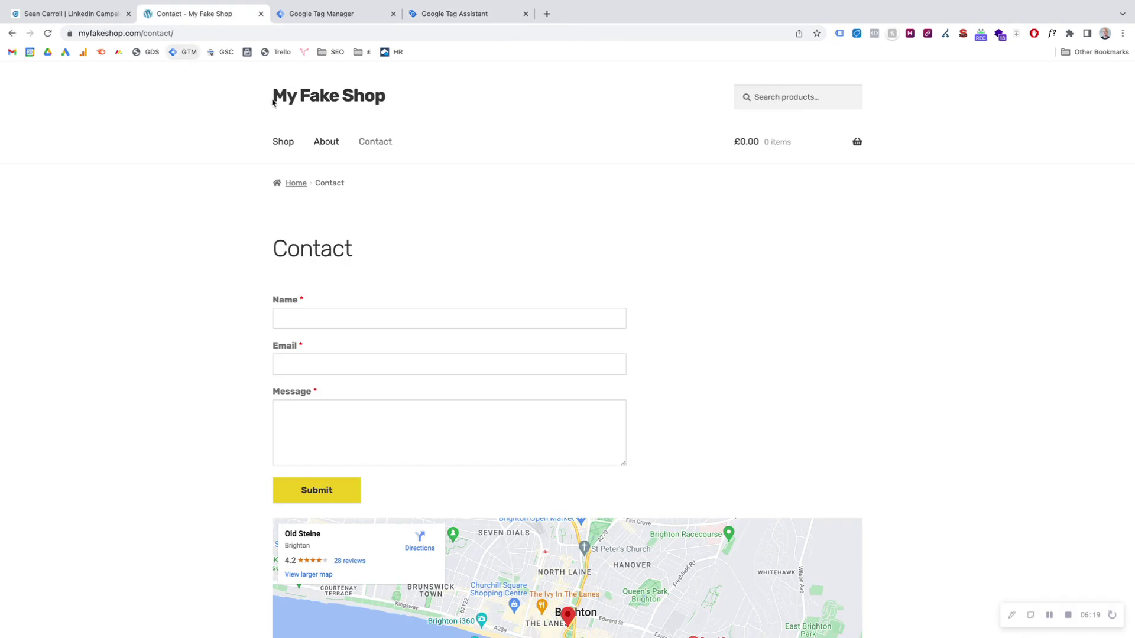
pyautogui.click(166, 33)
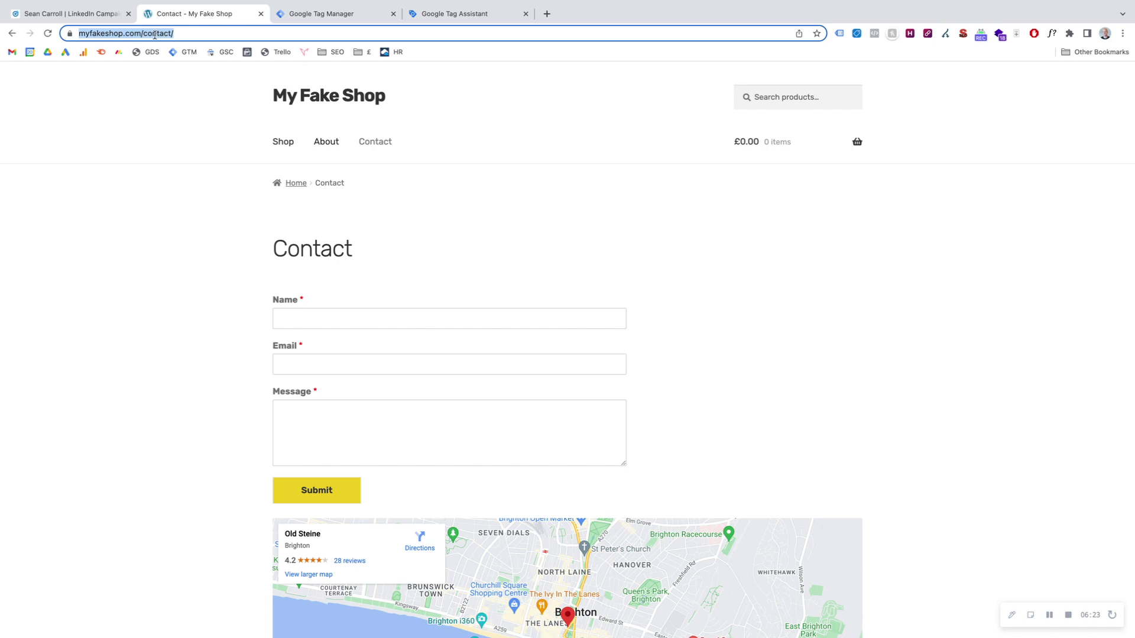
pyautogui.click(419, 17)
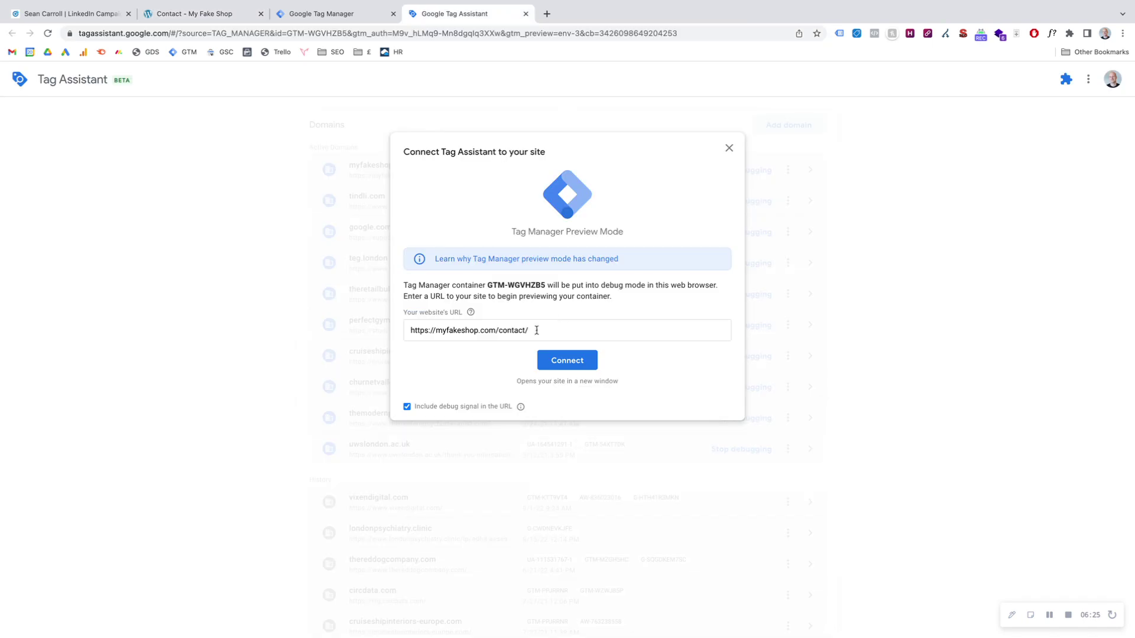
pyautogui.click(564, 360)
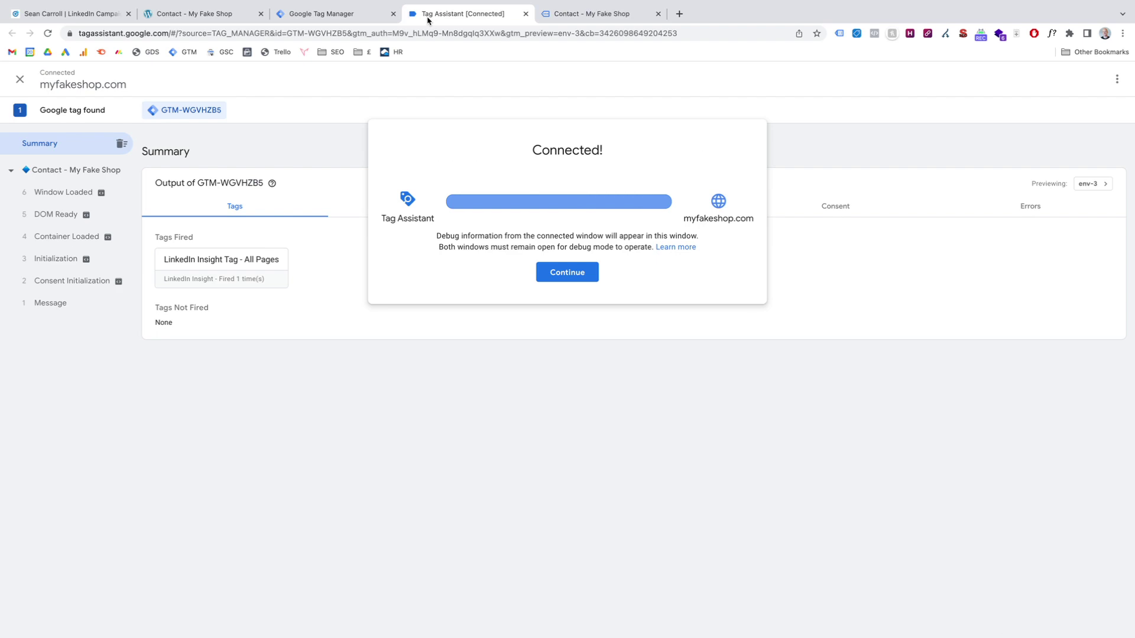
pyautogui.click(569, 273)
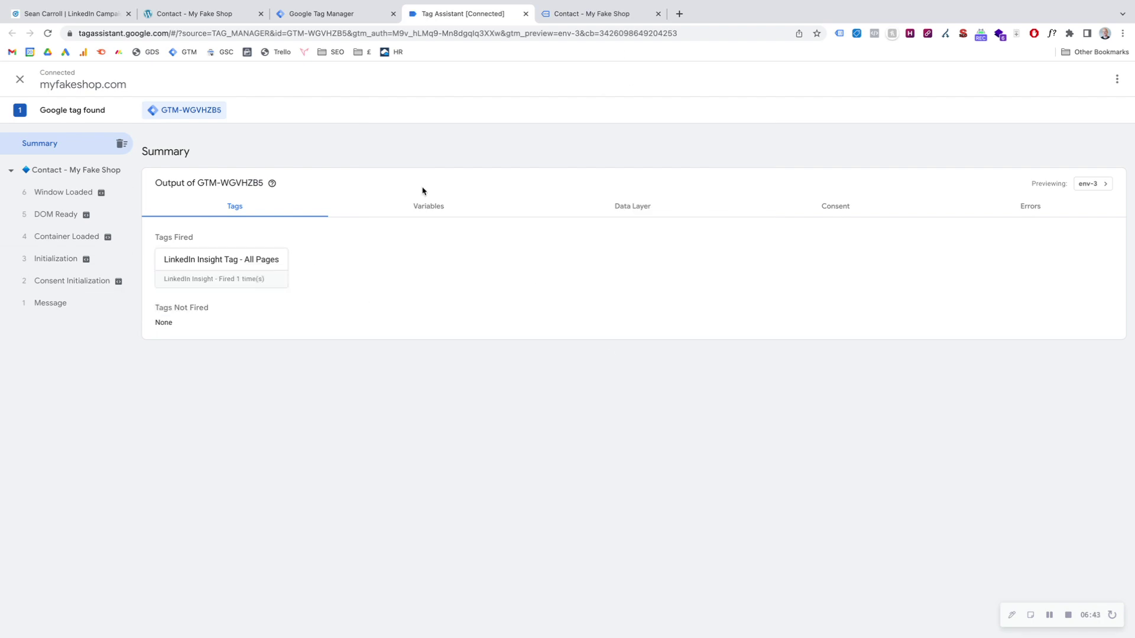
# - Fill in the debug window's contact form with the sender's name and e-mail and the message "Test", and submit it
pyautogui.click(591, 13)
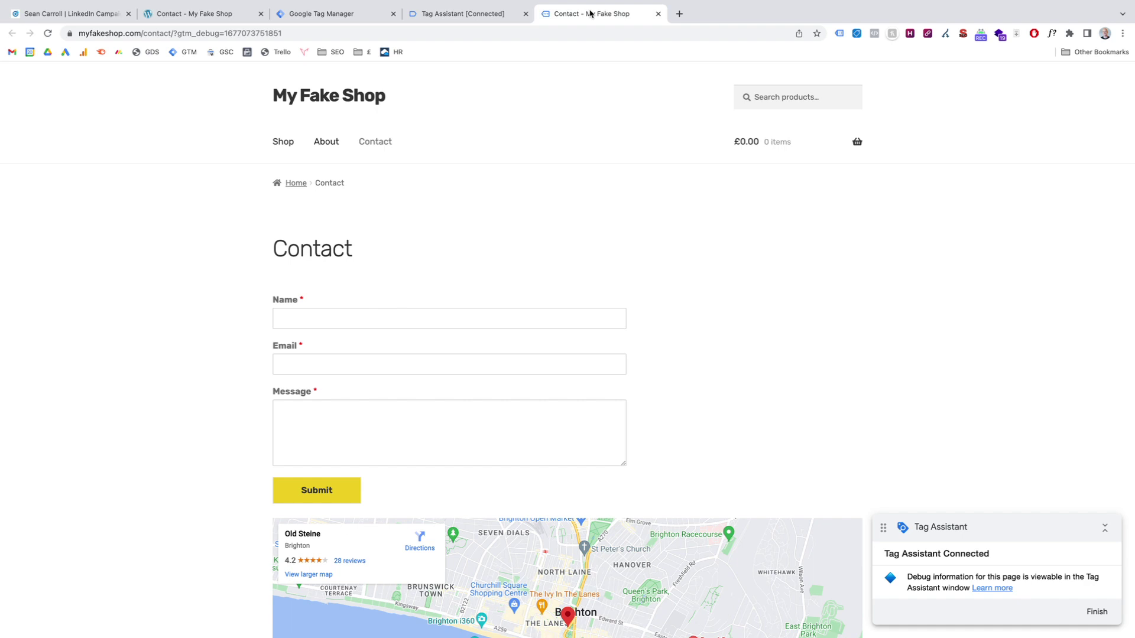
pyautogui.click(302, 319)
pyautogui.click(378, 351)
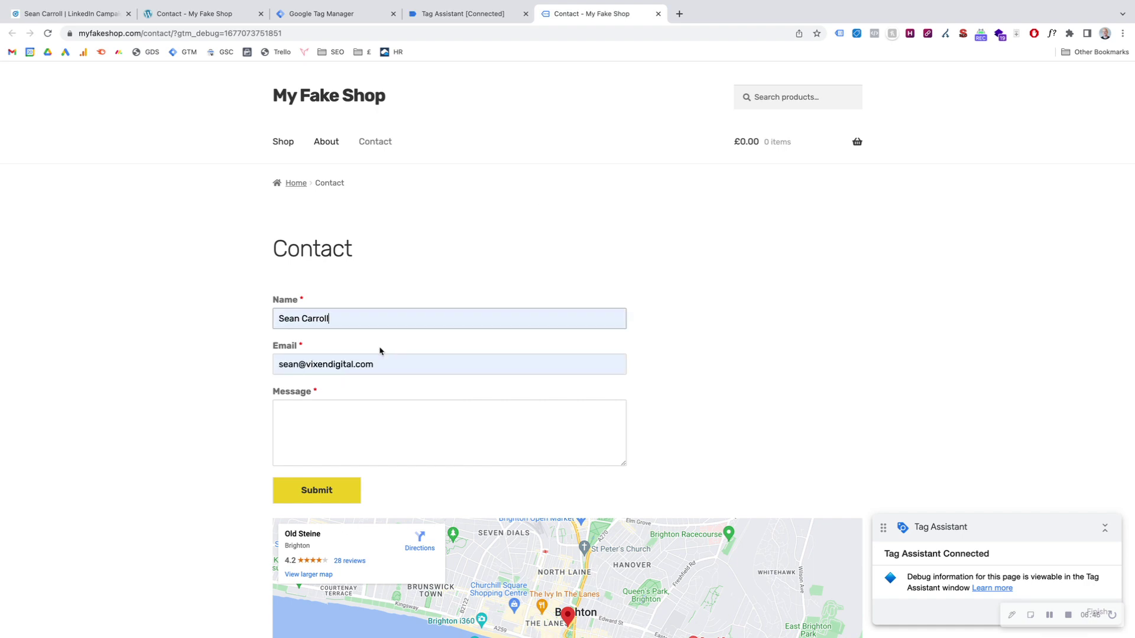
pyautogui.click(319, 404)
pyautogui.write('Test')
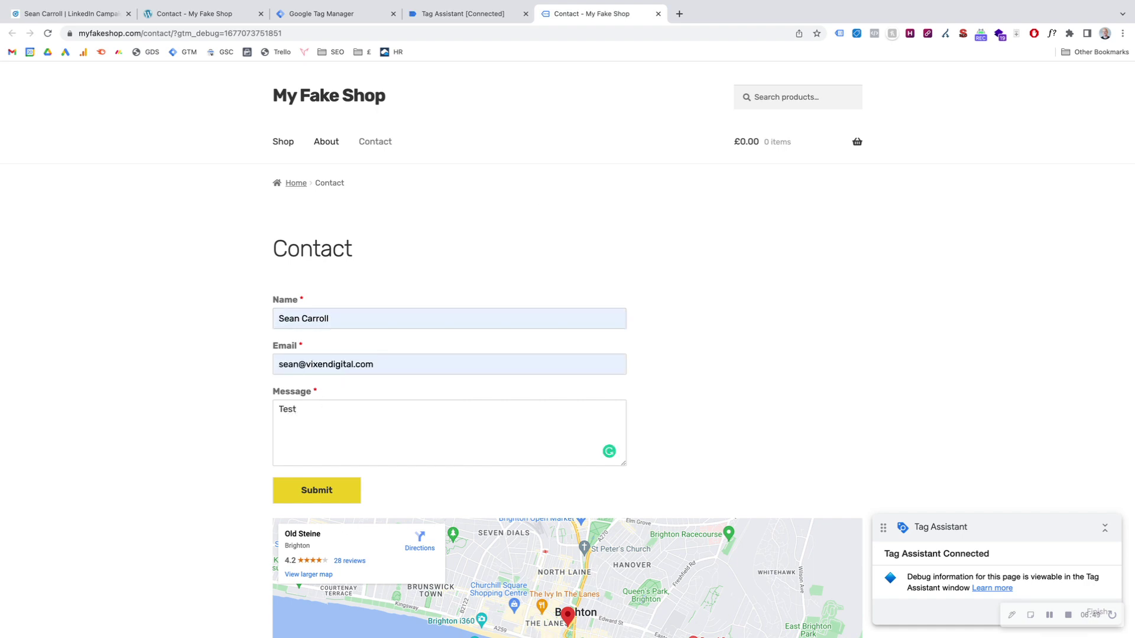
pyautogui.click(333, 495)
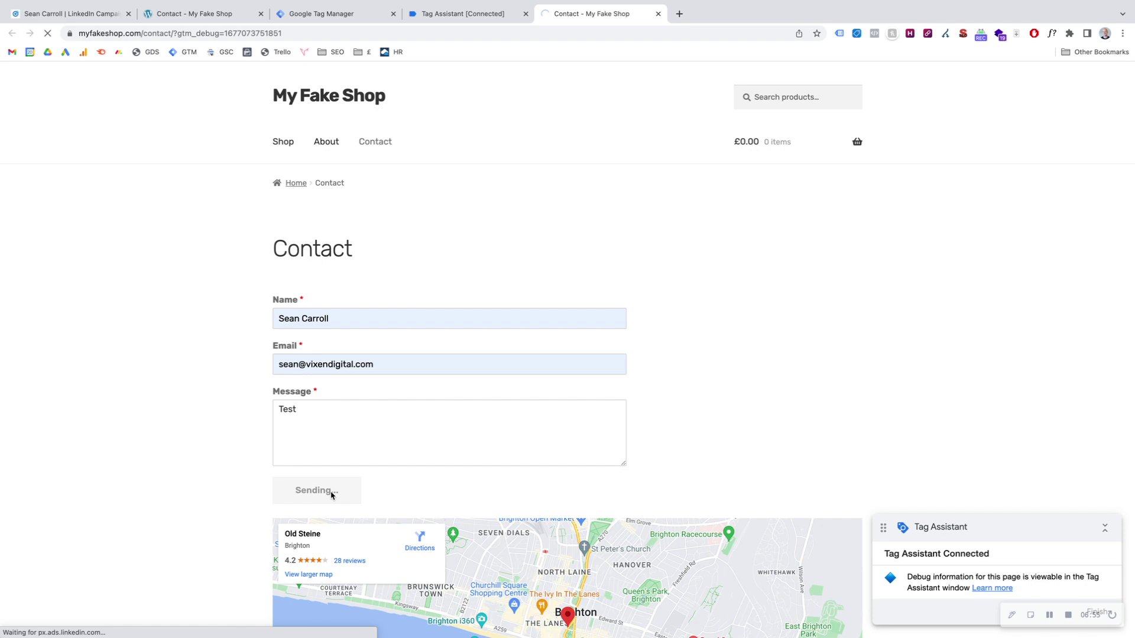
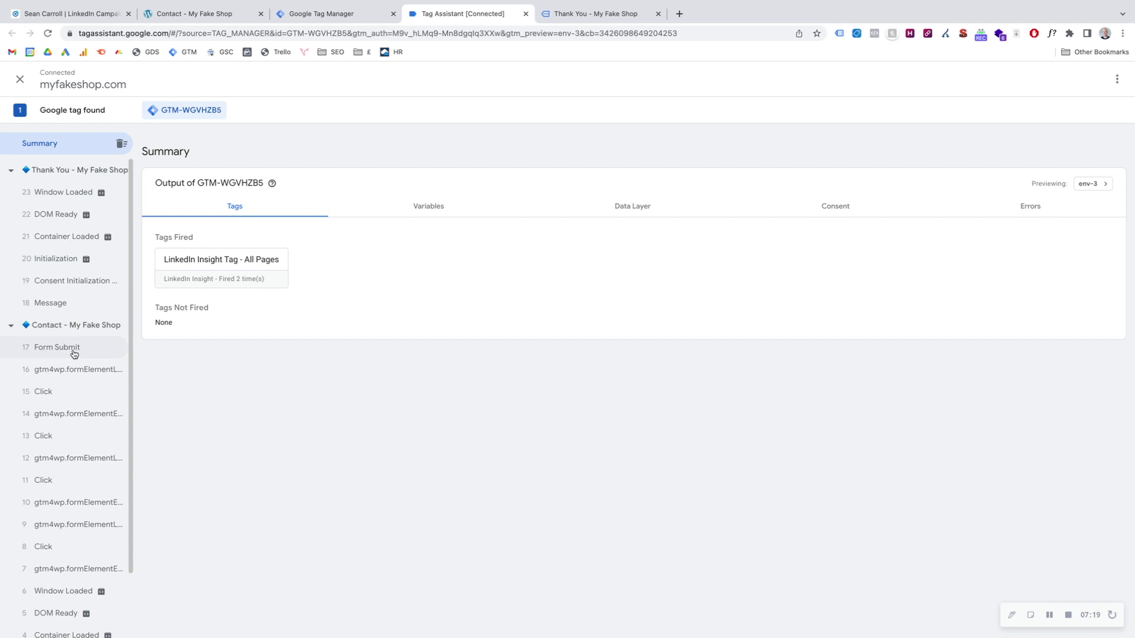
# - Examine the variables of the Click event recorded just before the form submission, including its Click Text value
pyautogui.click(47, 394)
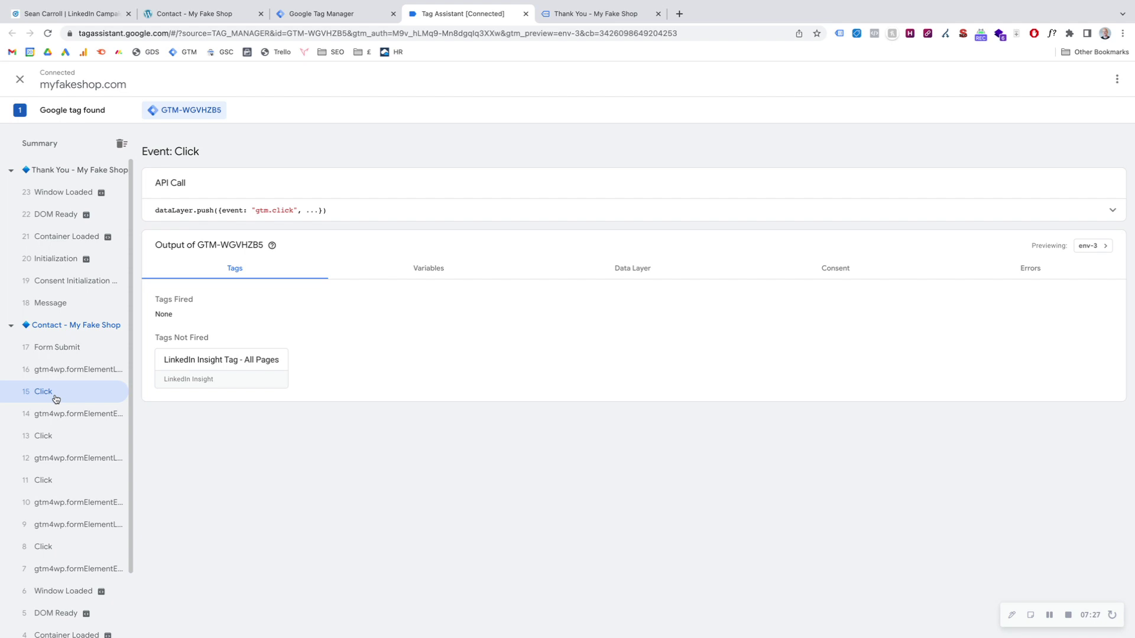
pyautogui.click(423, 274)
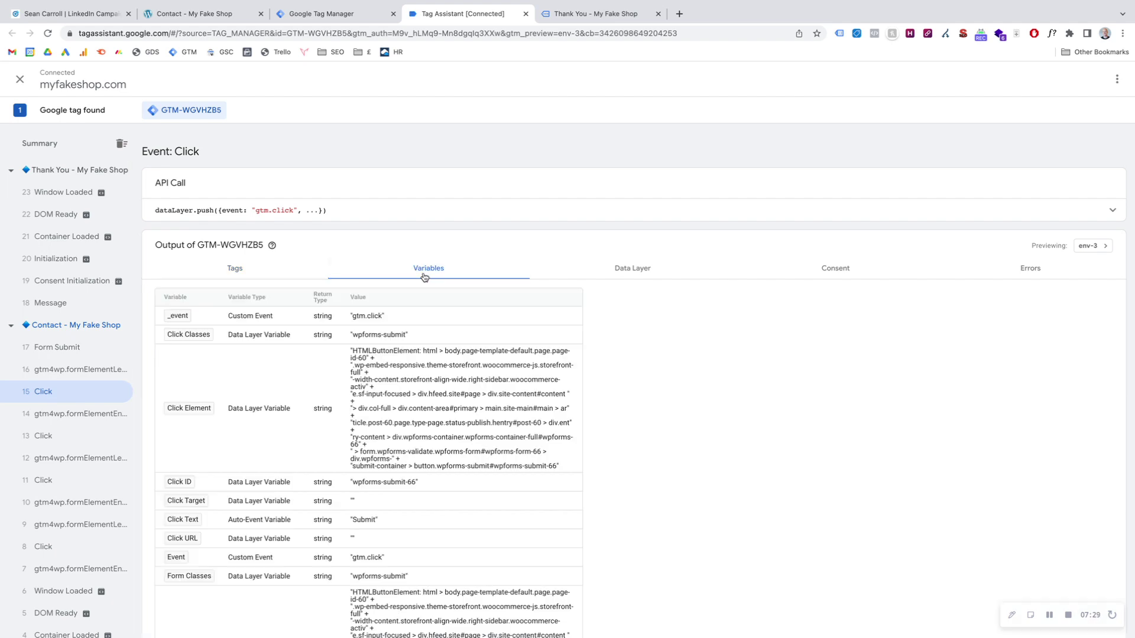
pyautogui.scroll(-1, 331, 378)
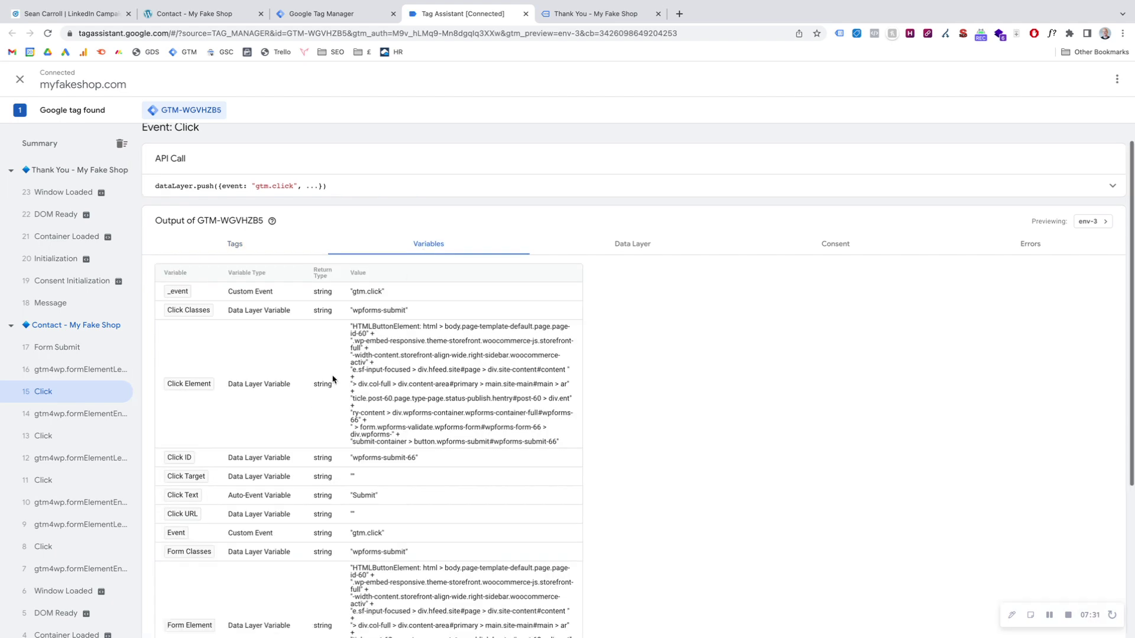
pyautogui.scroll(-2, 387, 360)
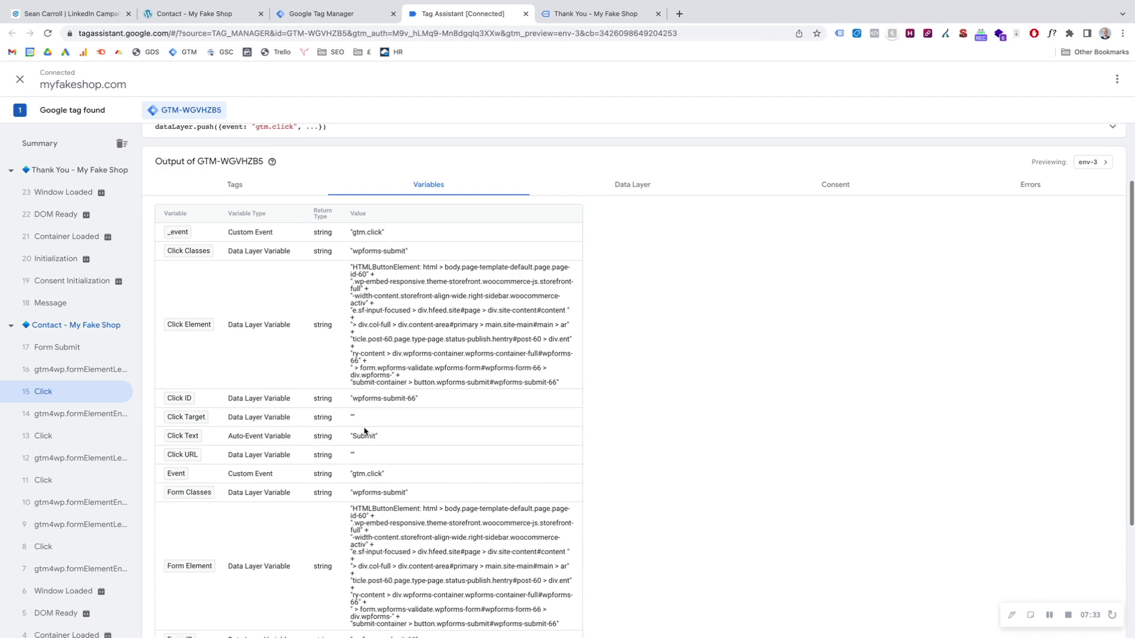
pyautogui.moveTo(380, 437); pyautogui.dragTo(349, 436)
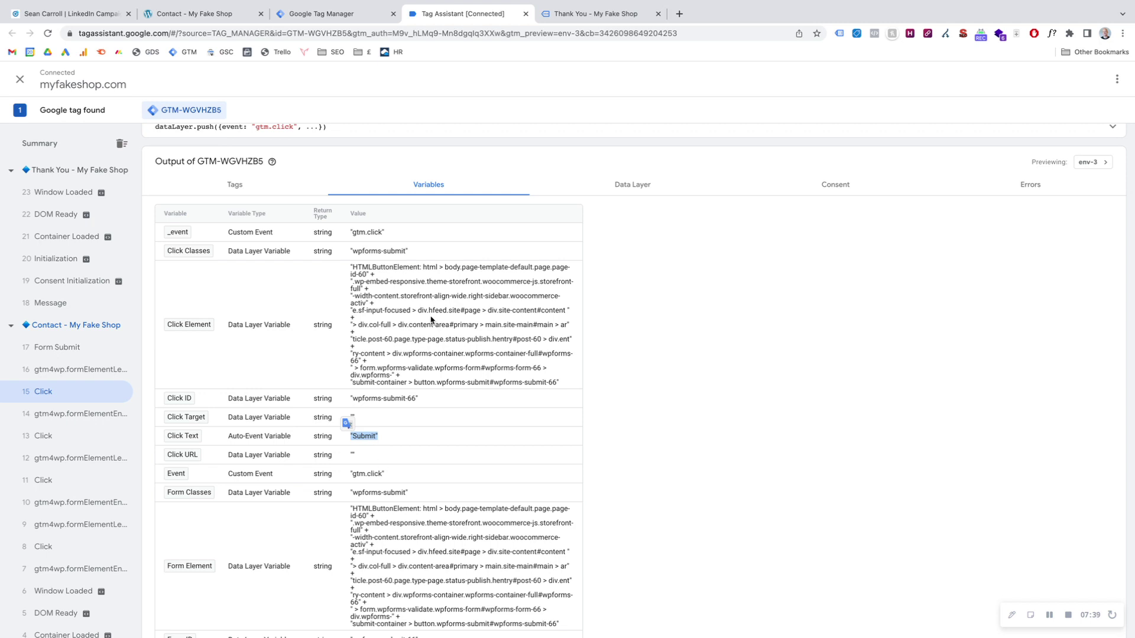
pyautogui.click(394, 443)
# - Reopen the shop's Contact page in the debugged site window and check the form's Submit button
pyautogui.click(573, 15)
pyautogui.click(378, 144)
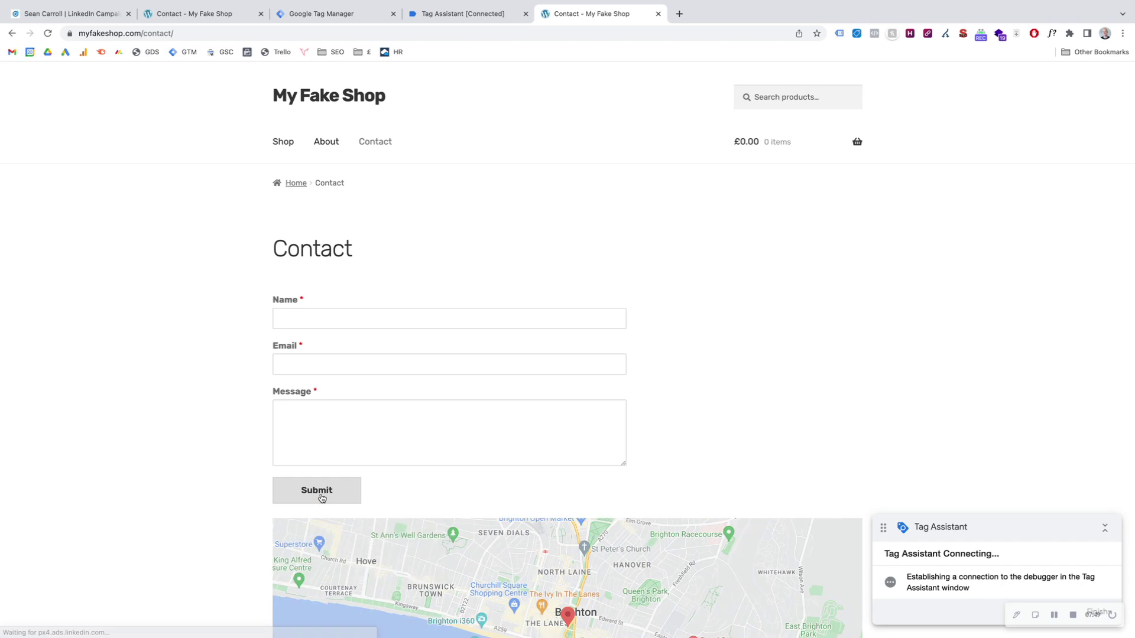
pyautogui.click(319, 497)
# - Copy the Click ID value wpforms-submit-66 from the contact form Click event's variables in Tag Assistant
pyautogui.click(452, 13)
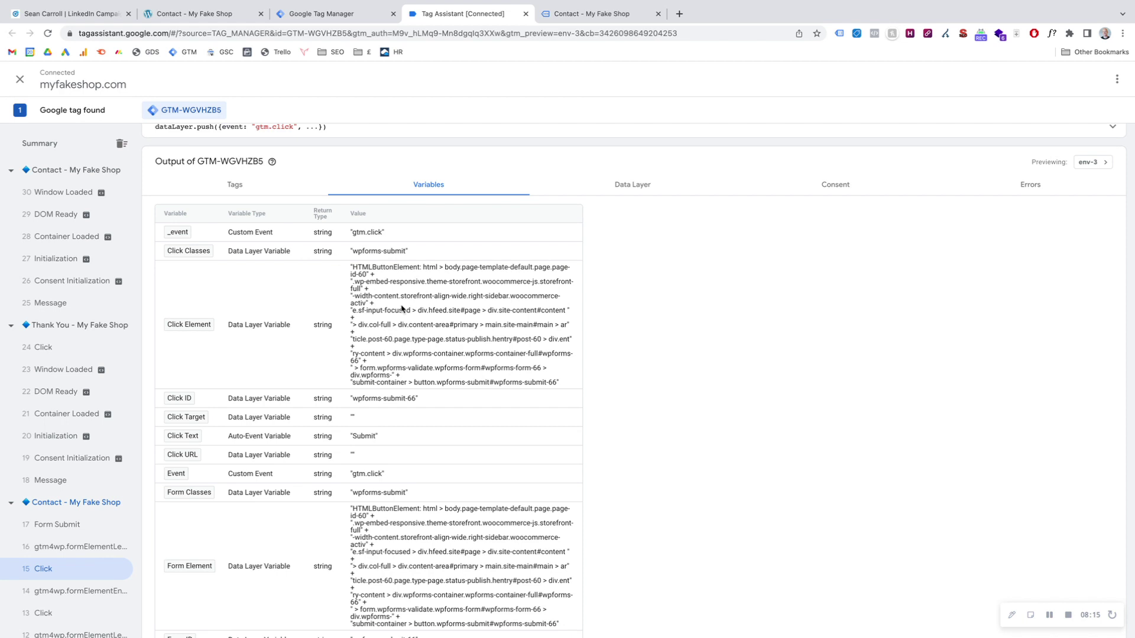
pyautogui.scroll(-1, 402, 308)
pyautogui.scroll(1, 354, 295)
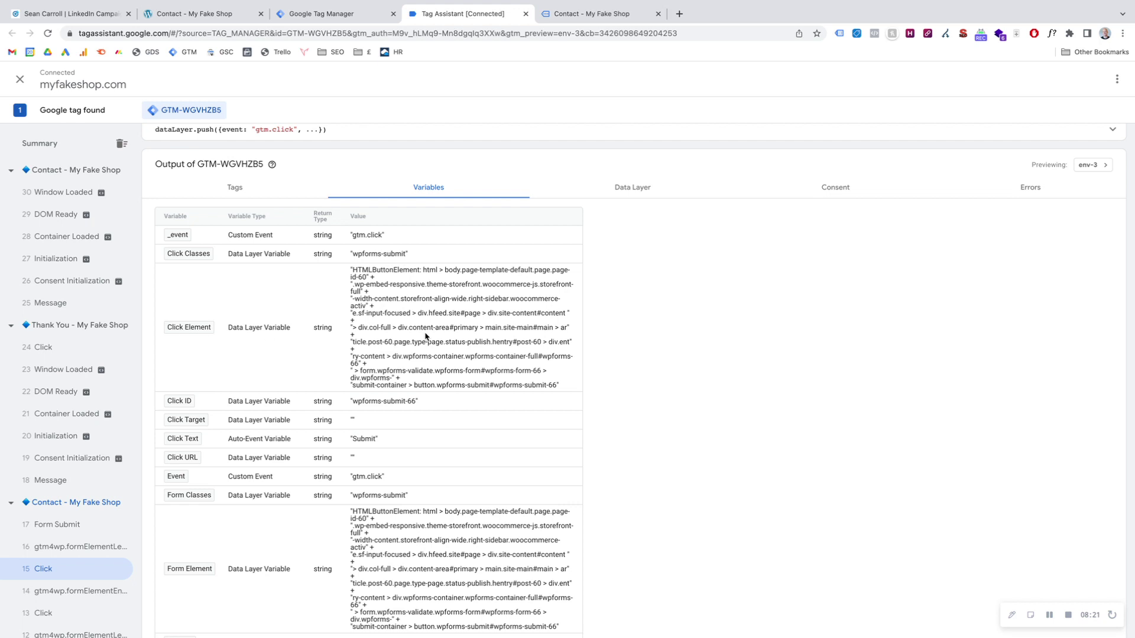
pyautogui.scroll(-3, 302, 362)
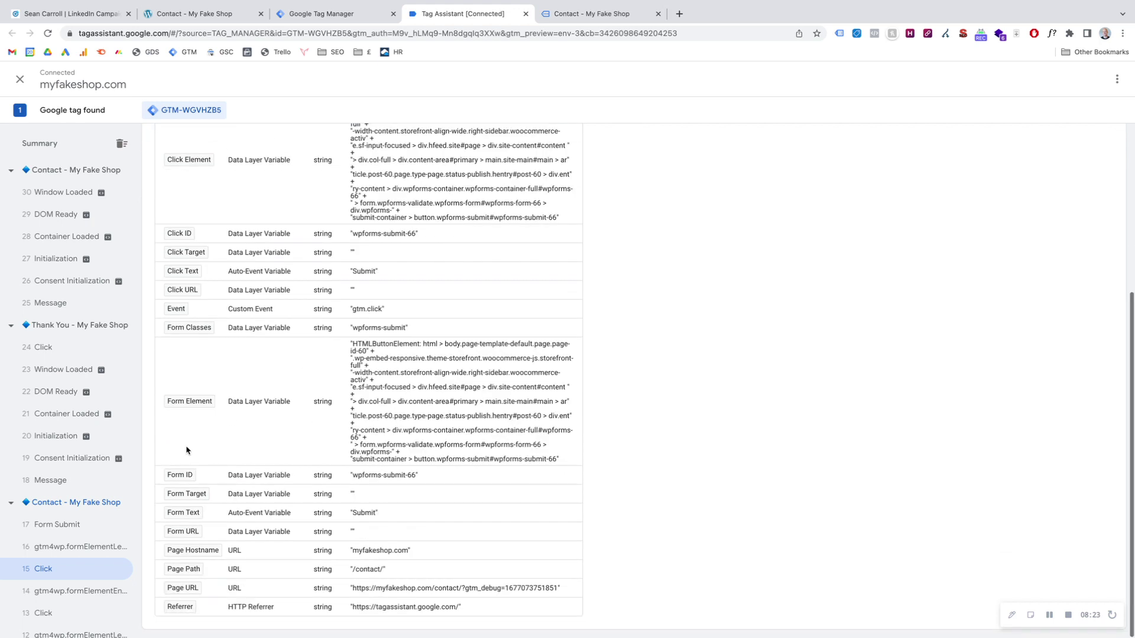
pyautogui.scroll(2, 362, 547)
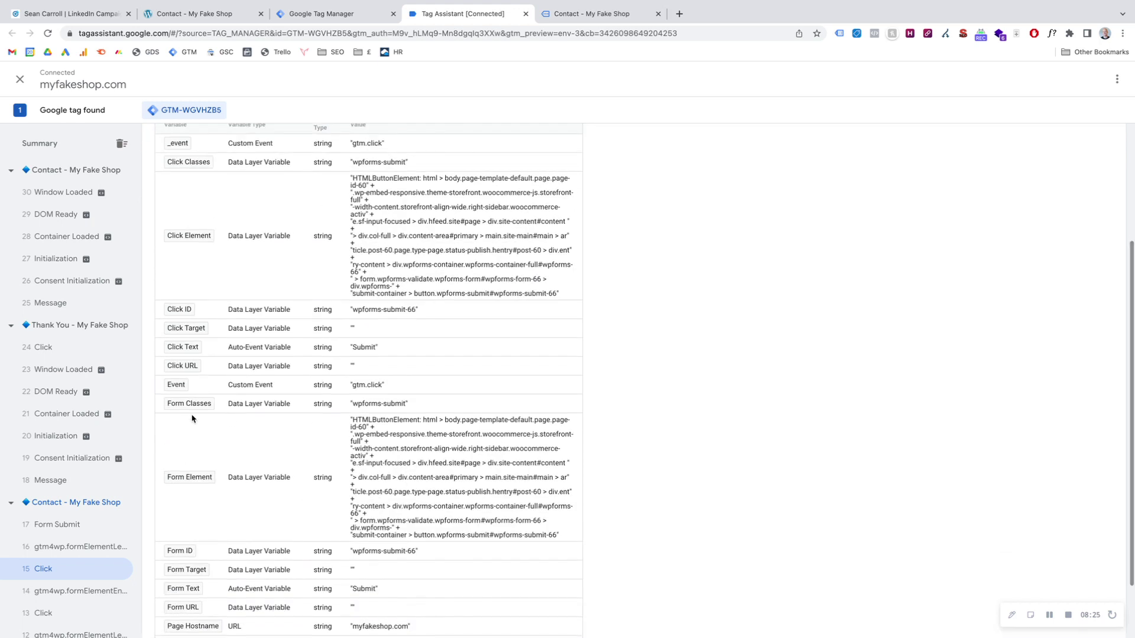
pyautogui.scroll(3, 359, 479)
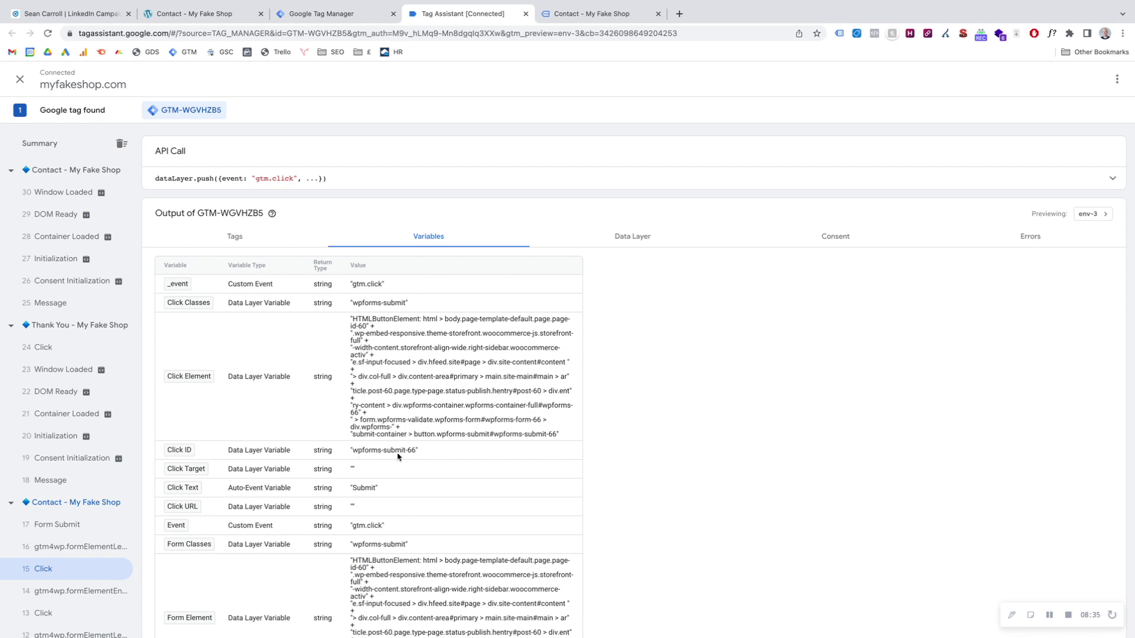
pyautogui.moveTo(416, 453); pyautogui.dragTo(355, 455)
pyautogui.rightClick(362, 455)
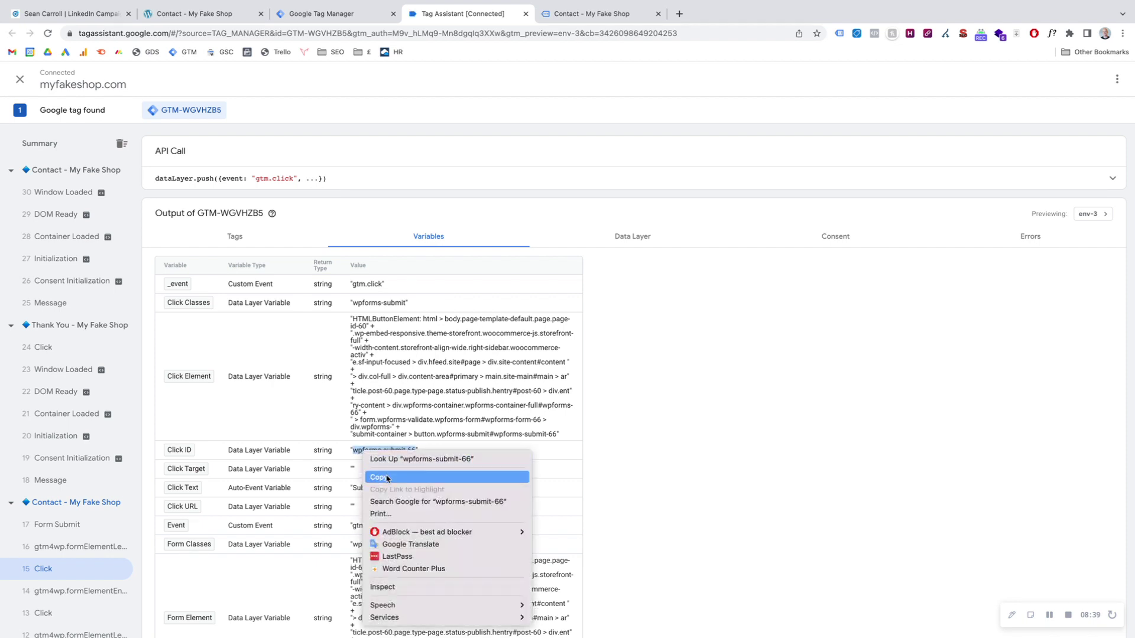
pyautogui.click(379, 472)
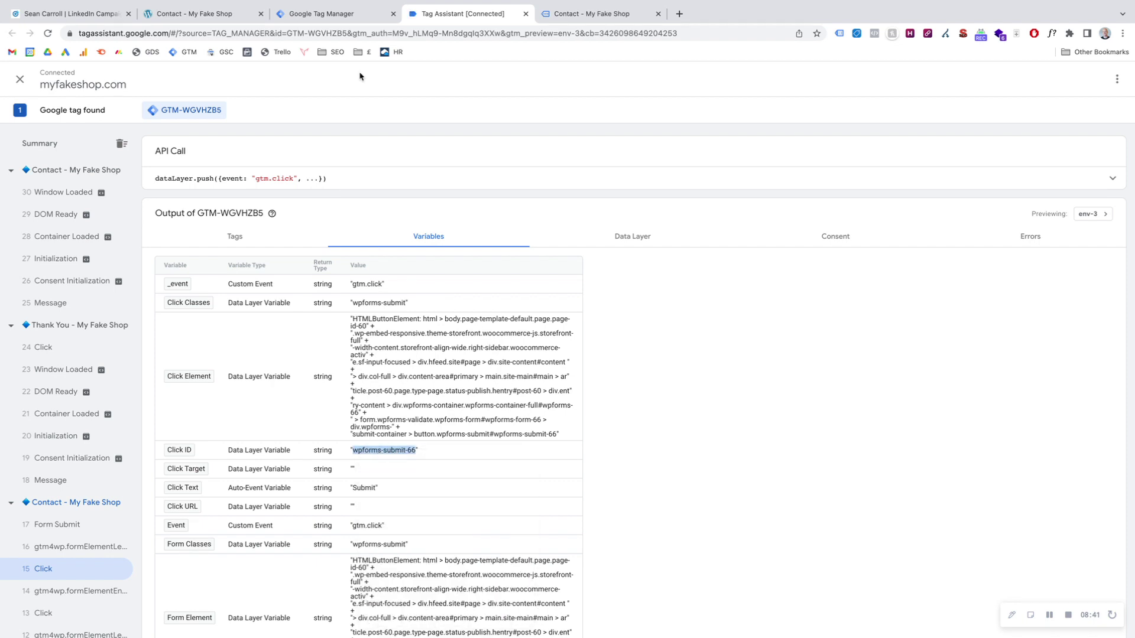
# - Create a trigger in Google Tag Manager named "Click - CTA Button Click" with the type Click - All Elements
pyautogui.click(307, 16)
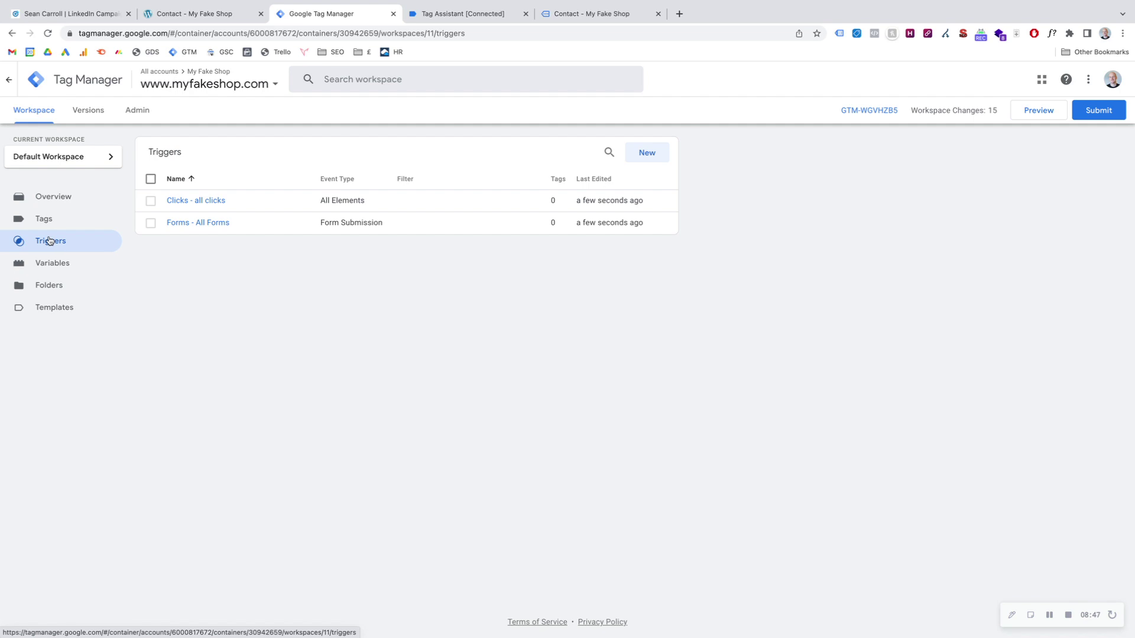
pyautogui.click(645, 153)
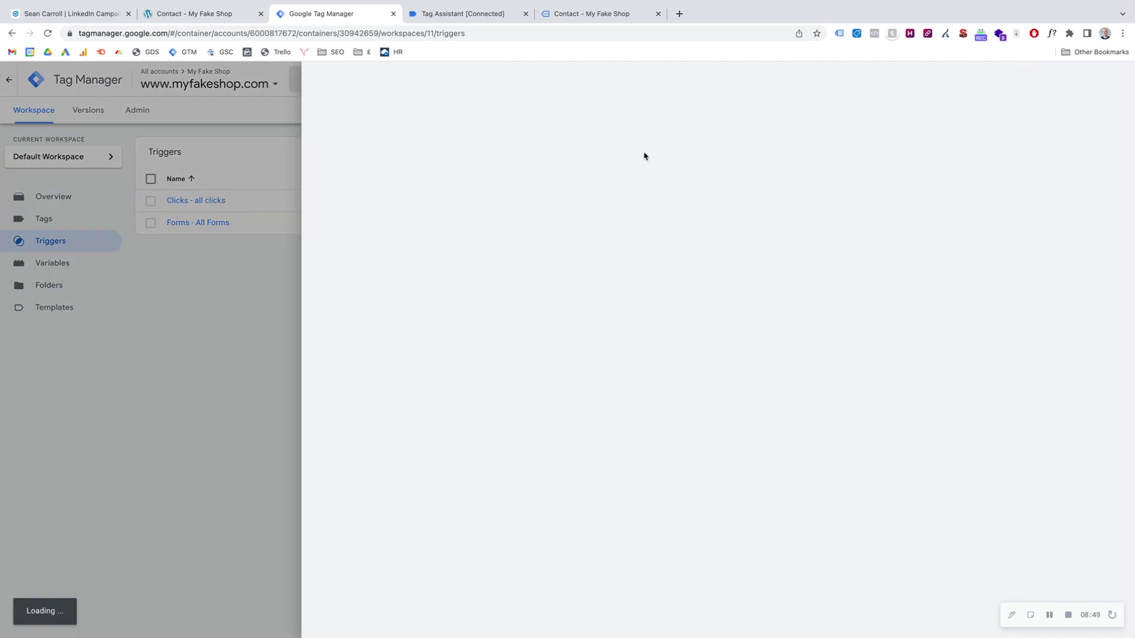
pyautogui.click(364, 78)
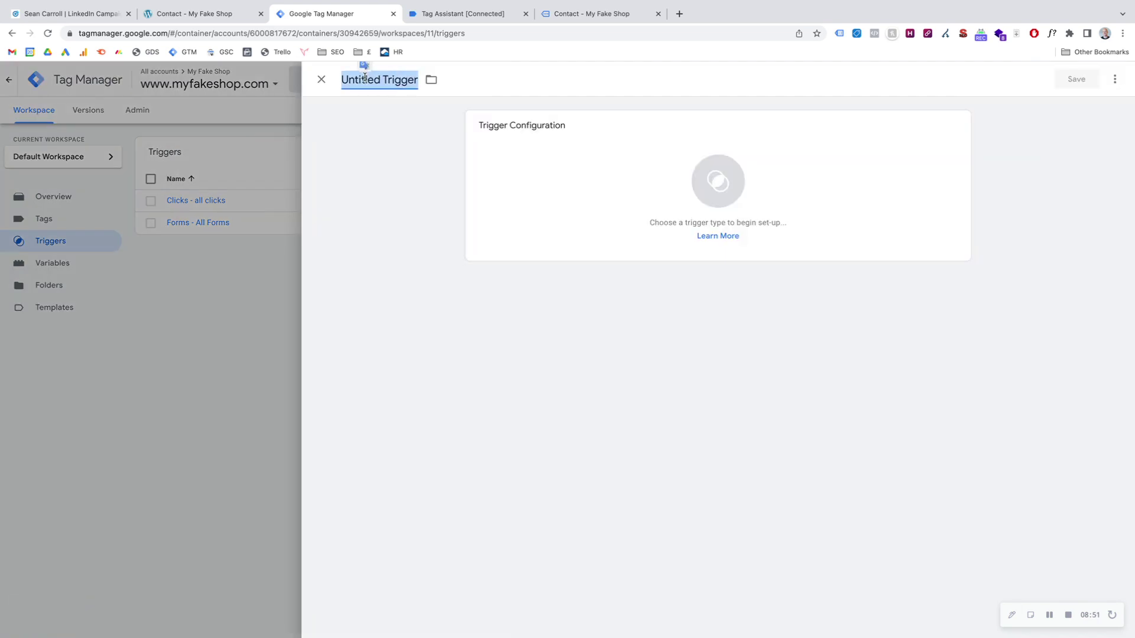
pyautogui.write('Click')
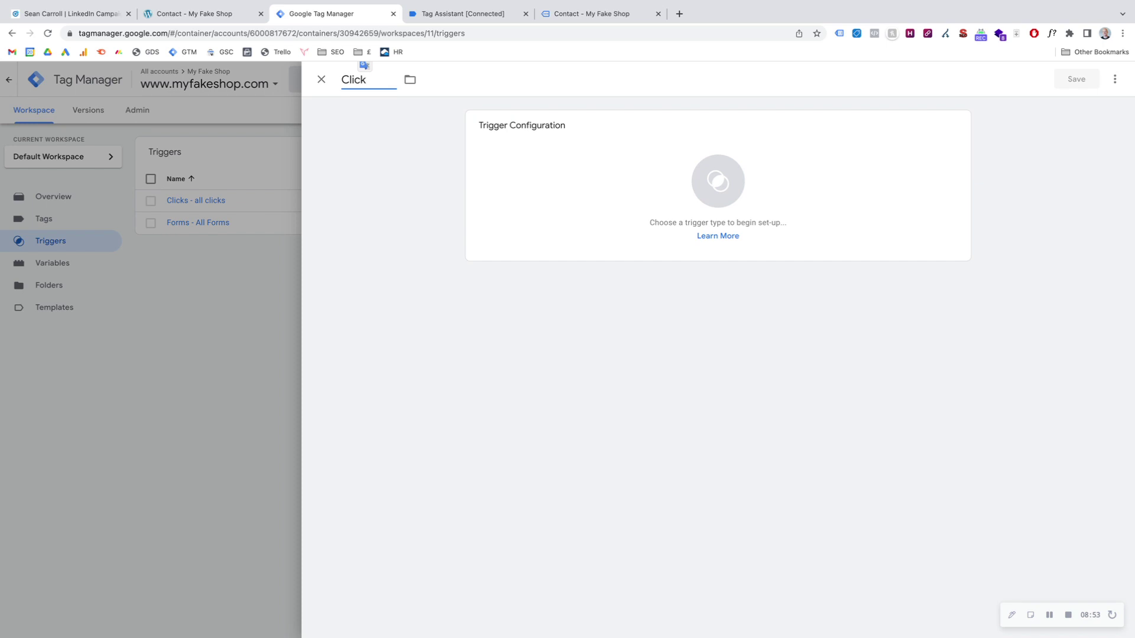
pyautogui.write(' - CTA Button Click')
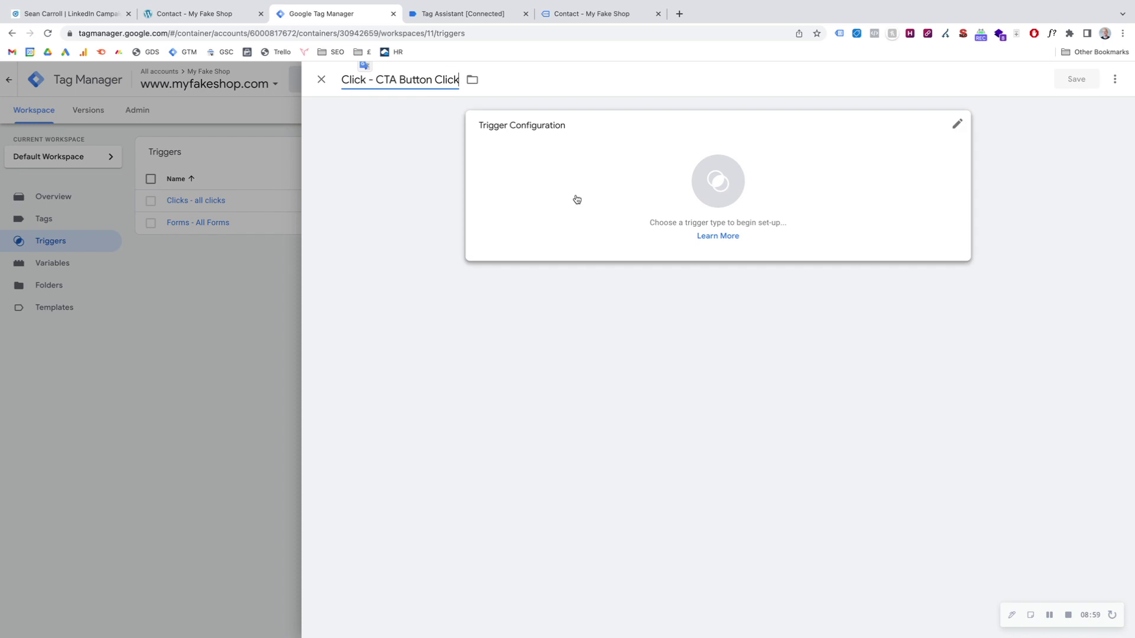
pyautogui.click(575, 197)
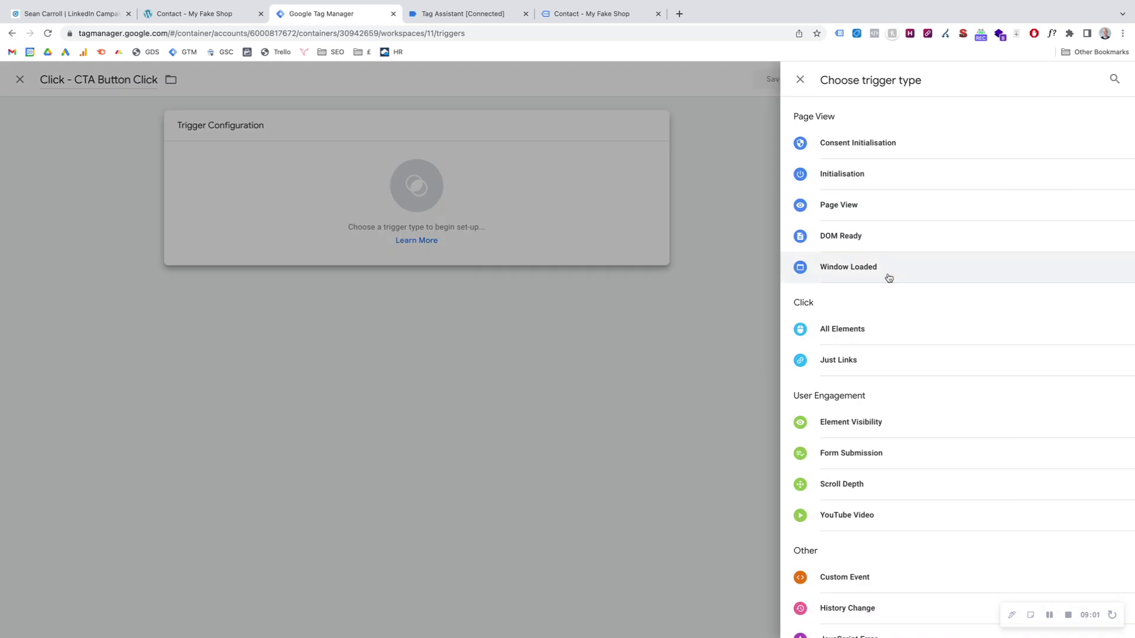
pyautogui.click(836, 332)
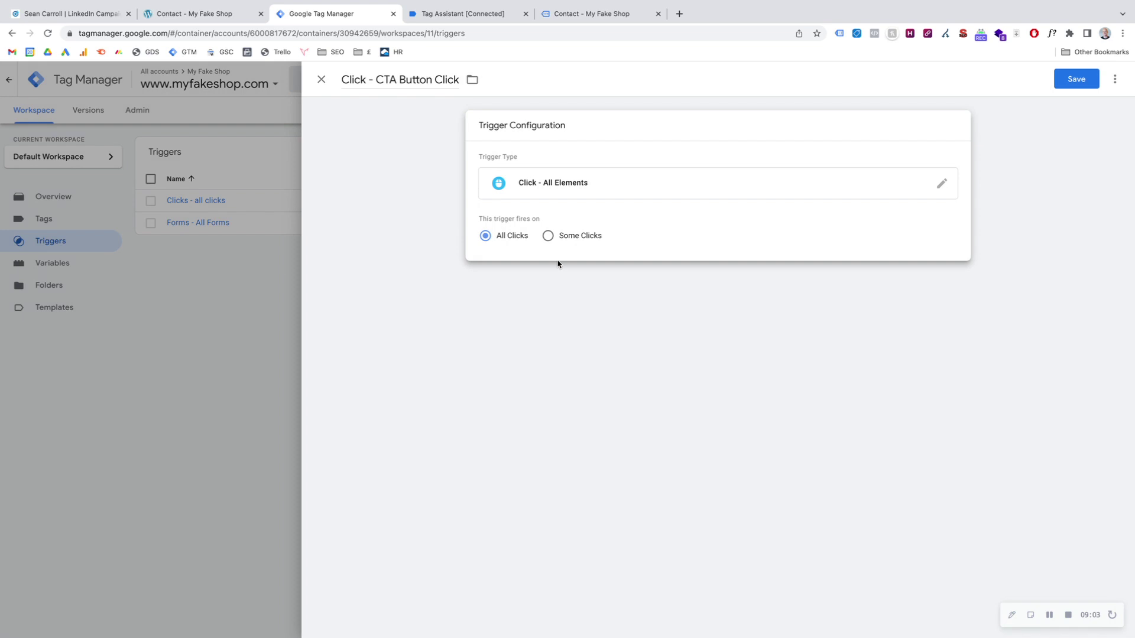
# - Restrict the trigger to Some Clicks with the condition Click ID contains wpforms-submit-66
pyautogui.click(547, 237)
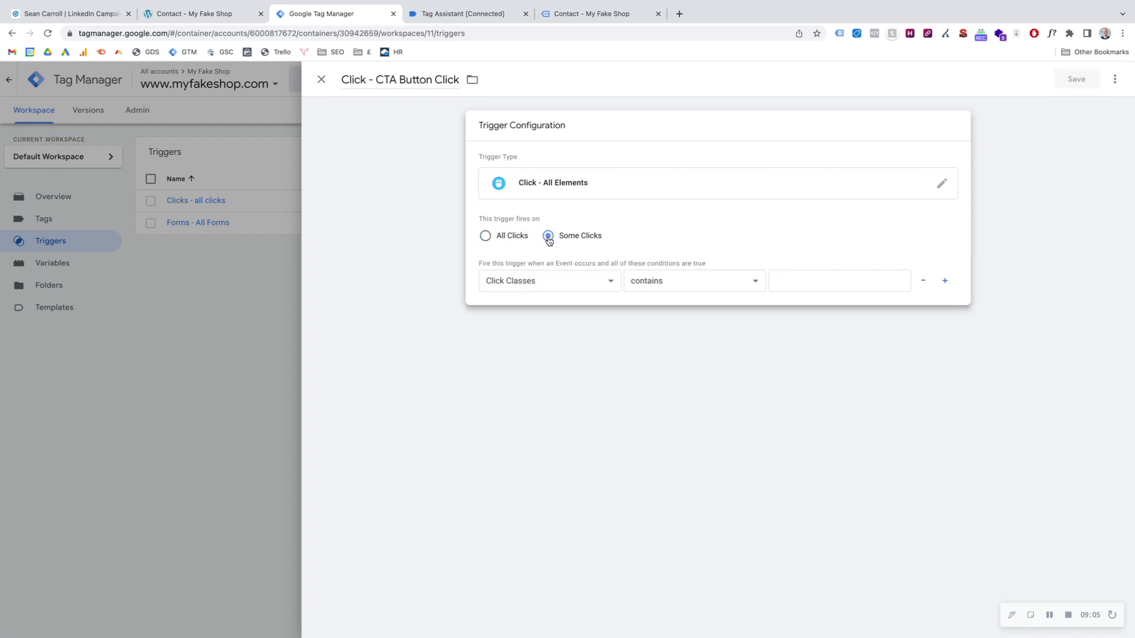
pyautogui.click(450, 21)
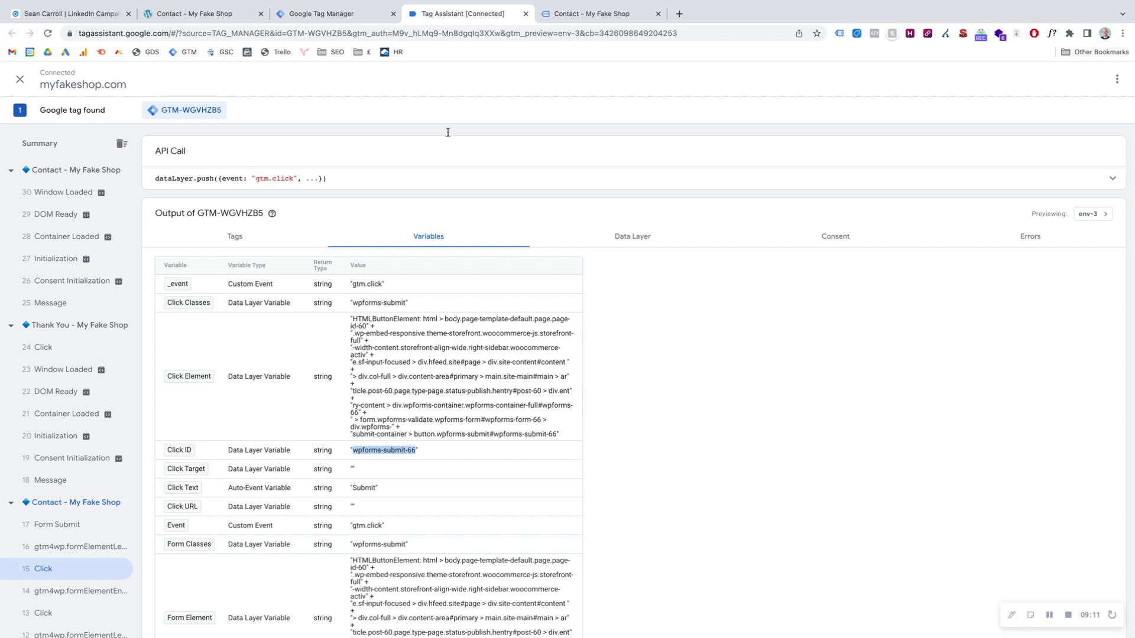
pyautogui.click(348, 23)
pyautogui.click(565, 283)
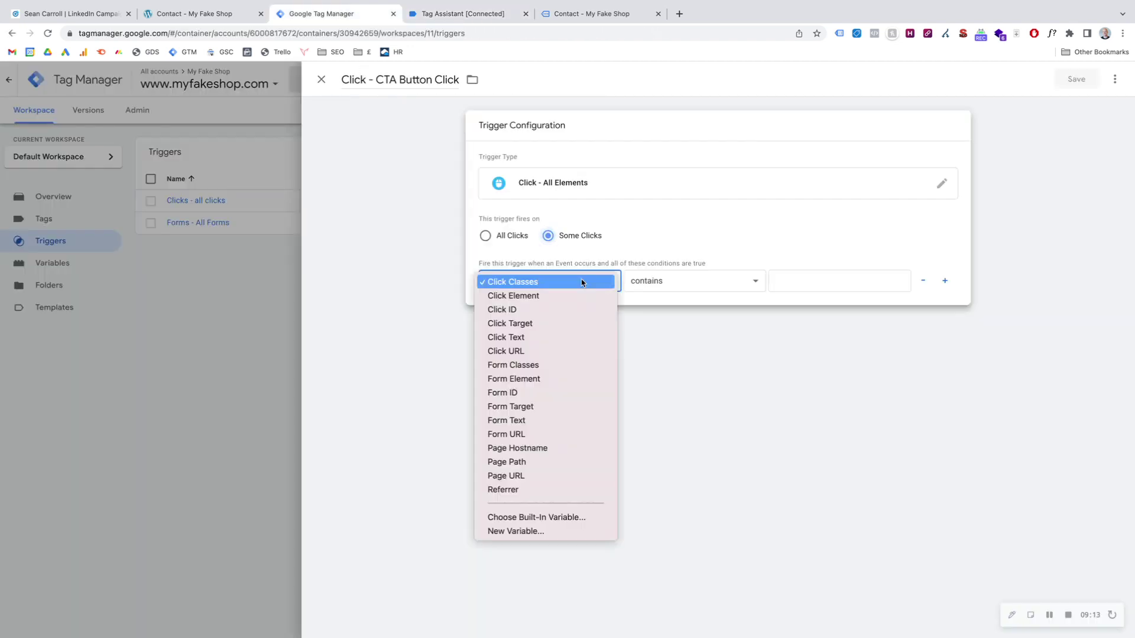
pyautogui.click(519, 312)
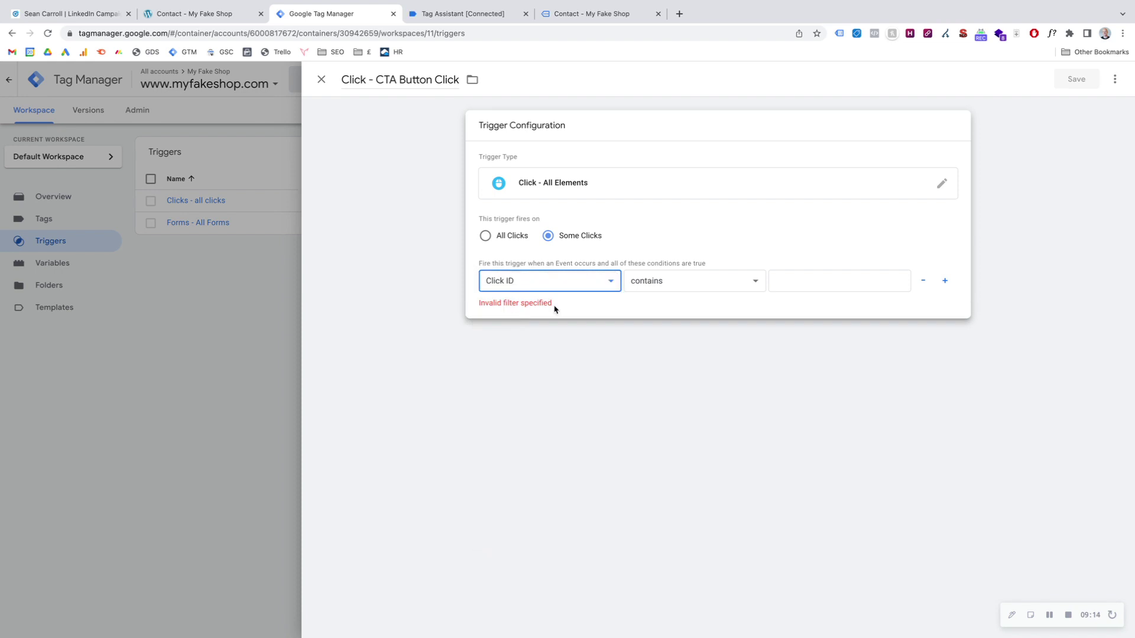
pyautogui.click(791, 285)
pyautogui.press('super+v')
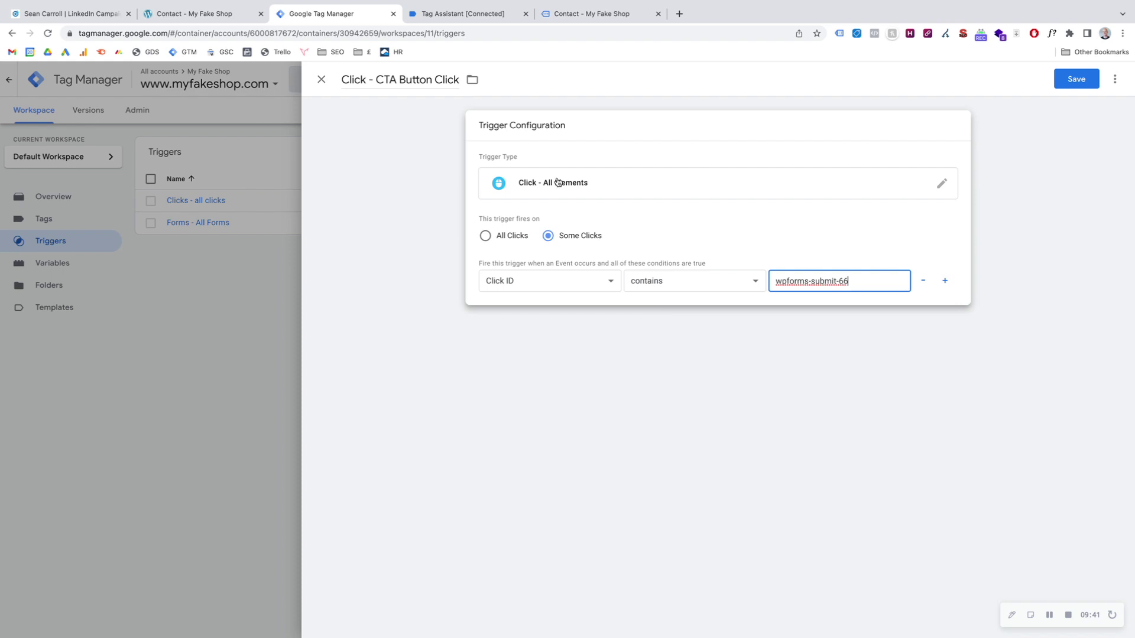
# - Recheck the Click event's variables in Tag Assistant and save the CTA button click trigger in Google Tag Manager
pyautogui.click(447, 14)
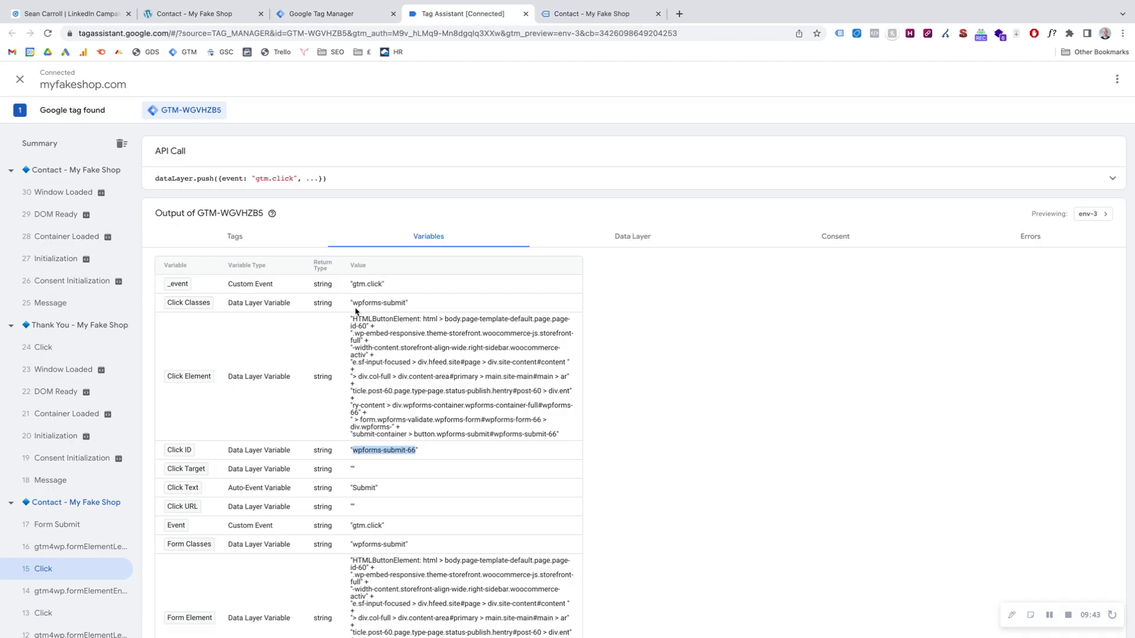
pyautogui.scroll(-2, 265, 372)
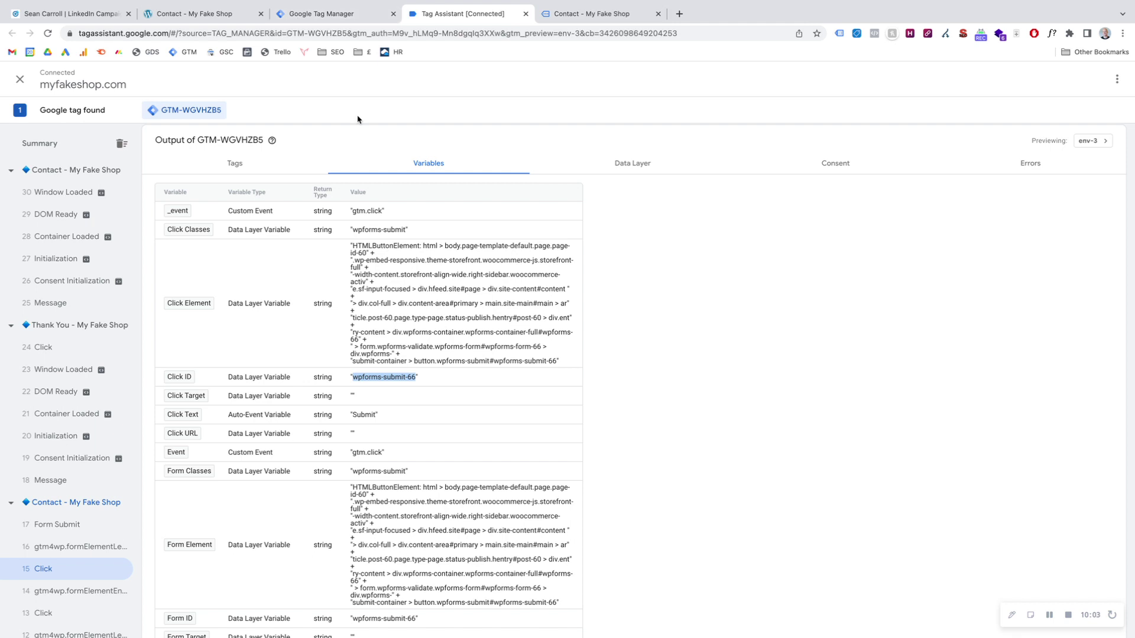
pyautogui.click(331, 13)
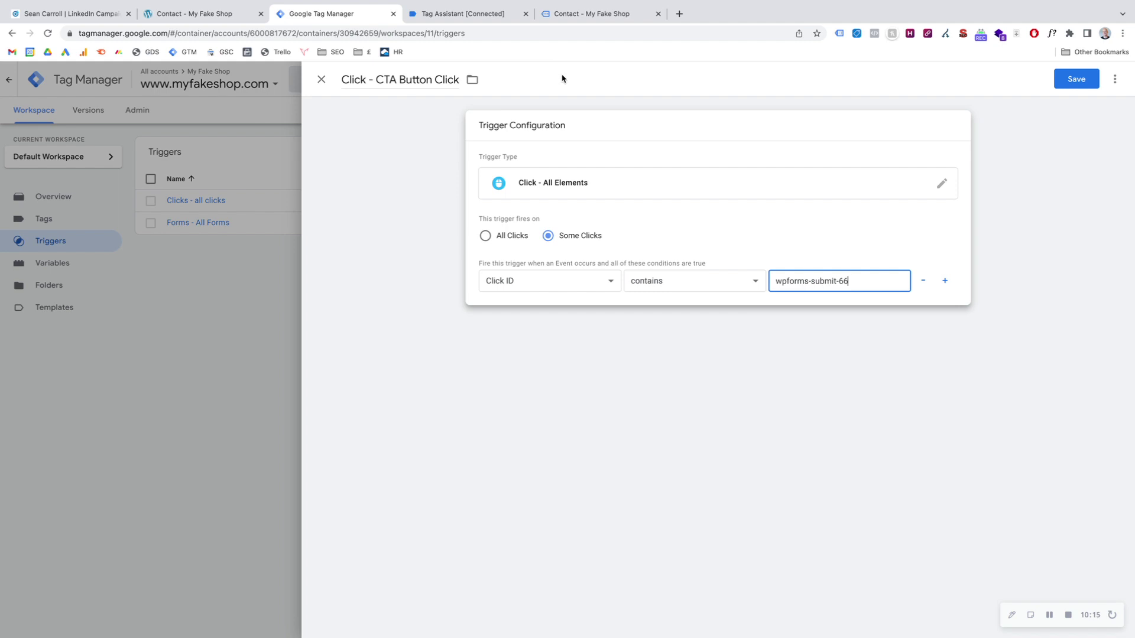
pyautogui.click(707, 355)
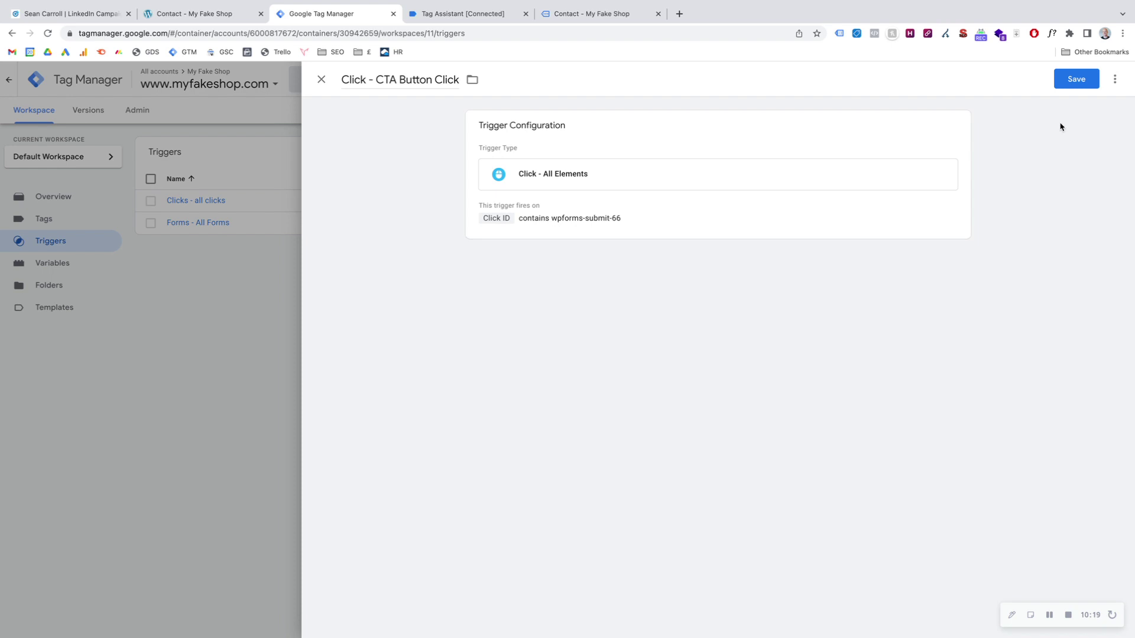
pyautogui.click(1077, 79)
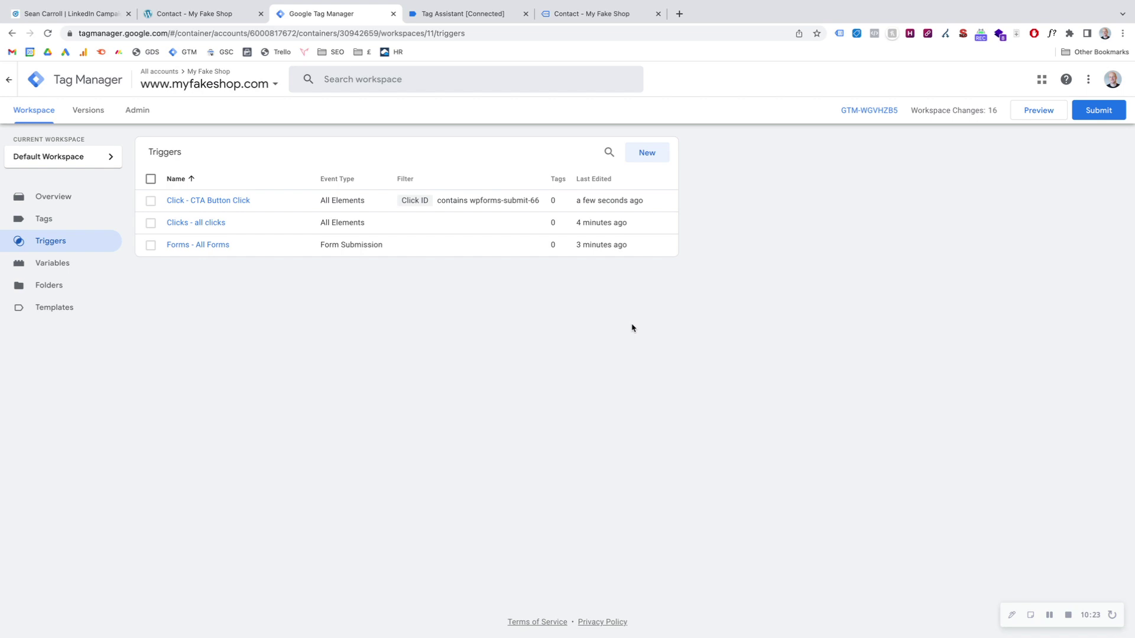
# - Create a new tag in Google Tag Manager named "LI Ads - CTA Button Click - Event Conversion"
pyautogui.click(66, 222)
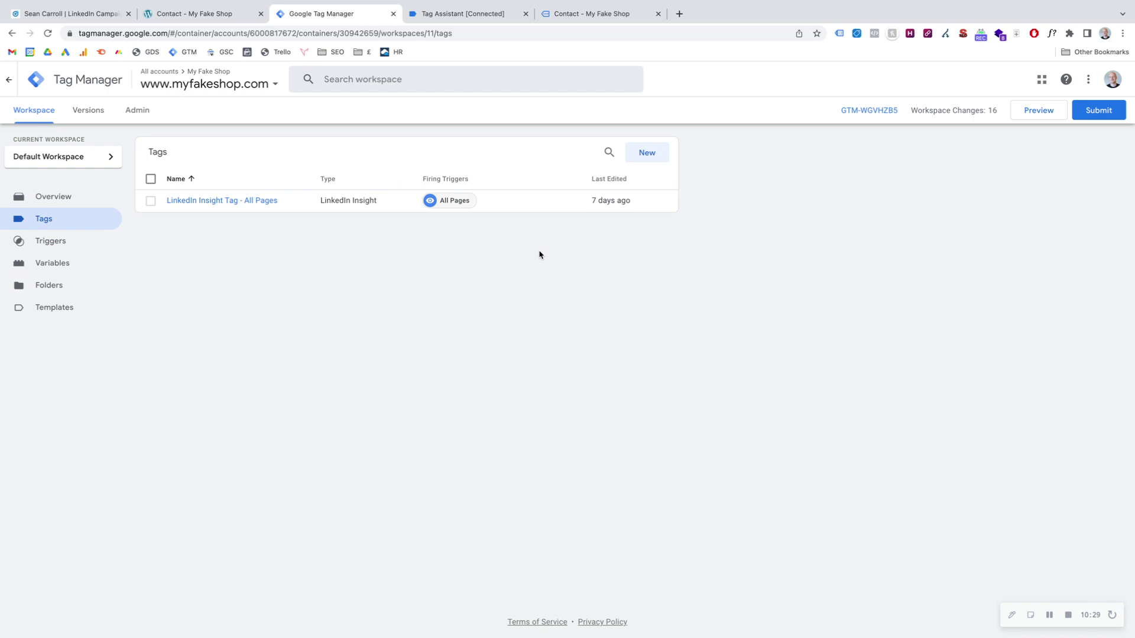
pyautogui.click(635, 152)
pyautogui.click(372, 82)
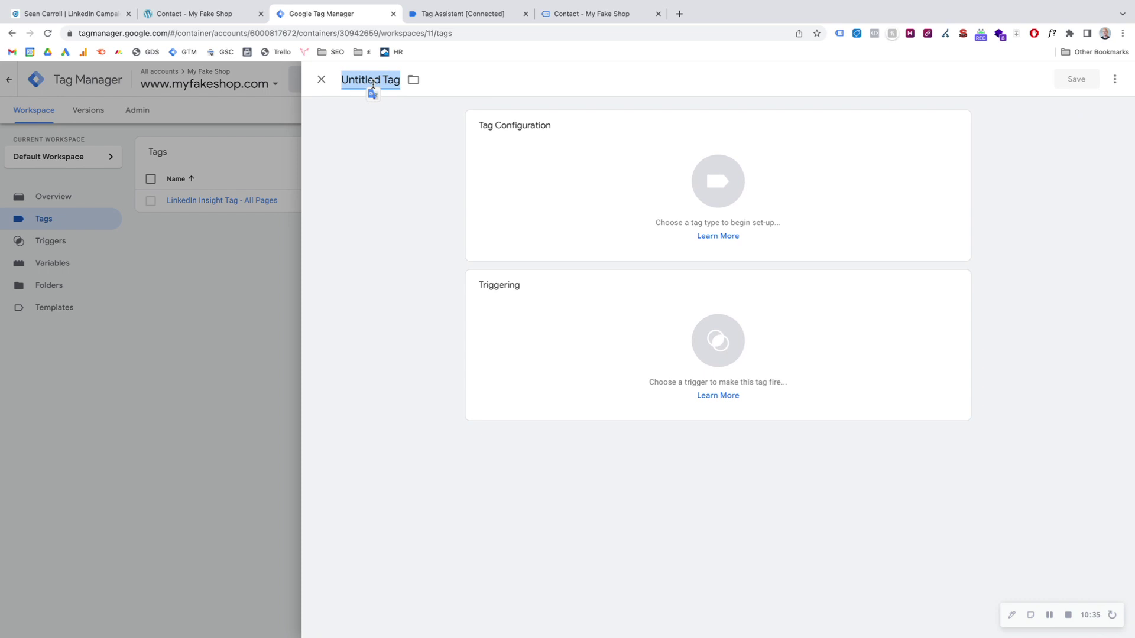
pyautogui.write('LI ')
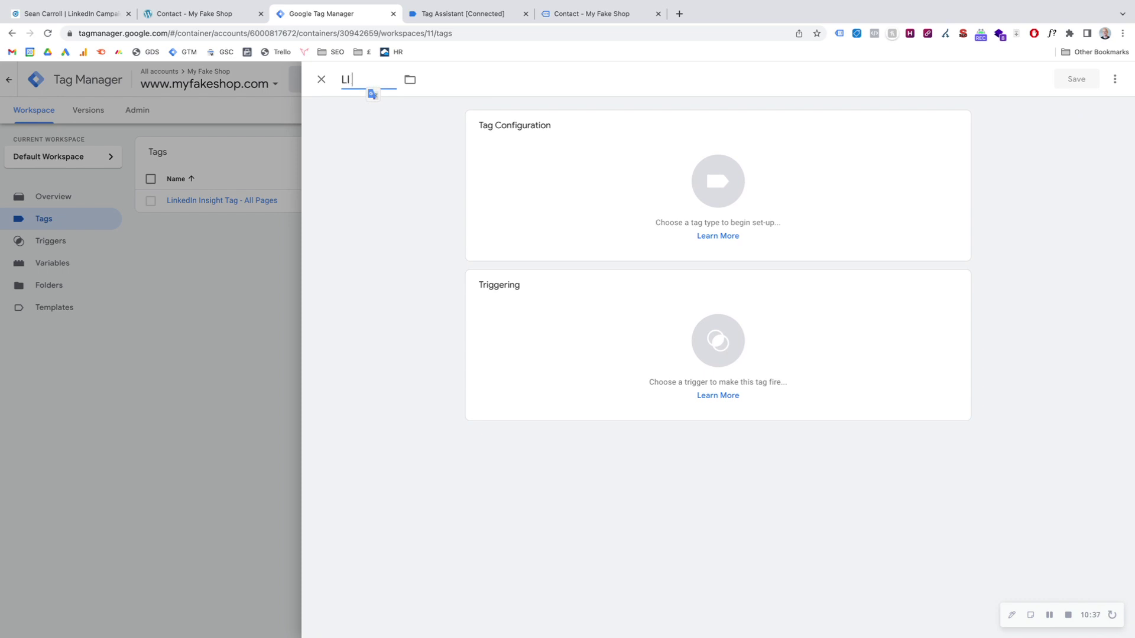
pyautogui.write('Ads - CTA Button Clic')
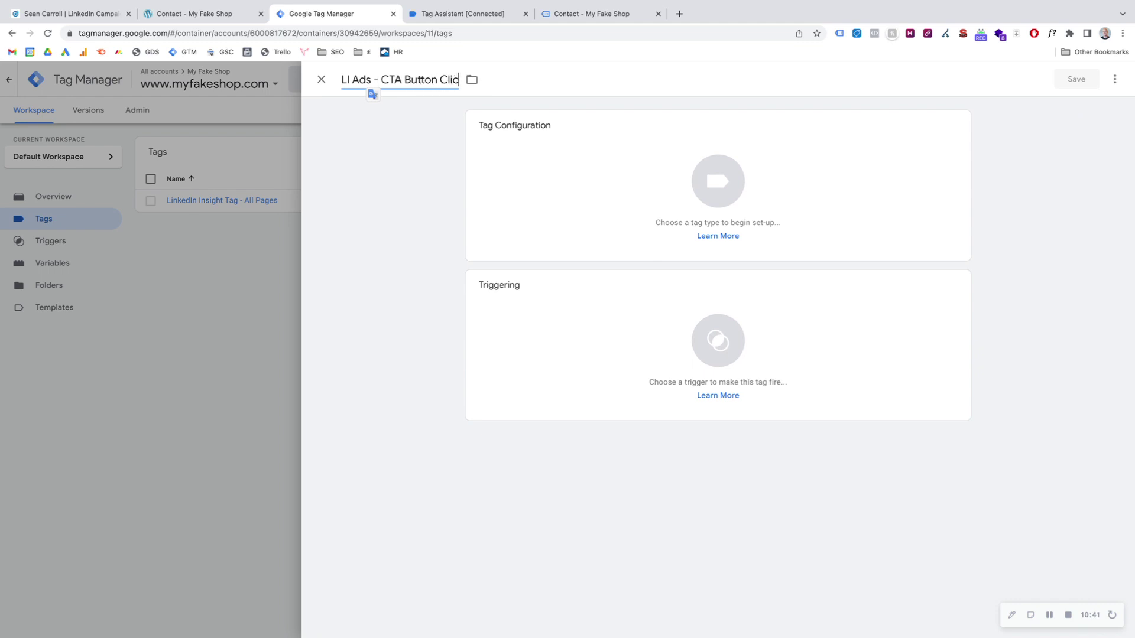
pyautogui.write('k - Event Con')
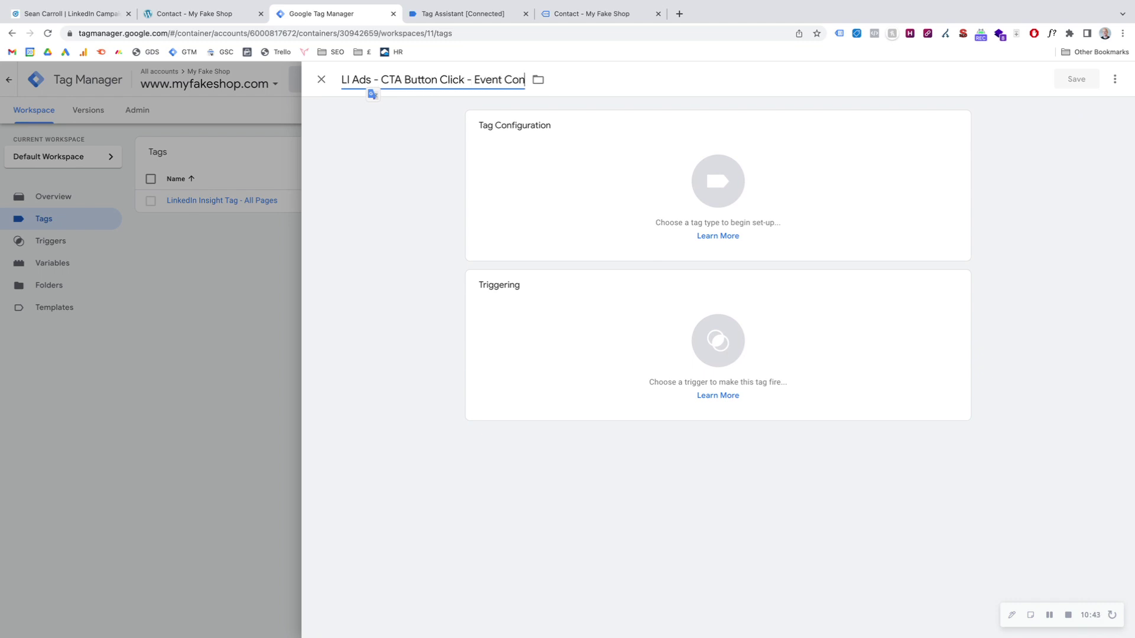
pyautogui.write('version')
pyautogui.click(448, 125)
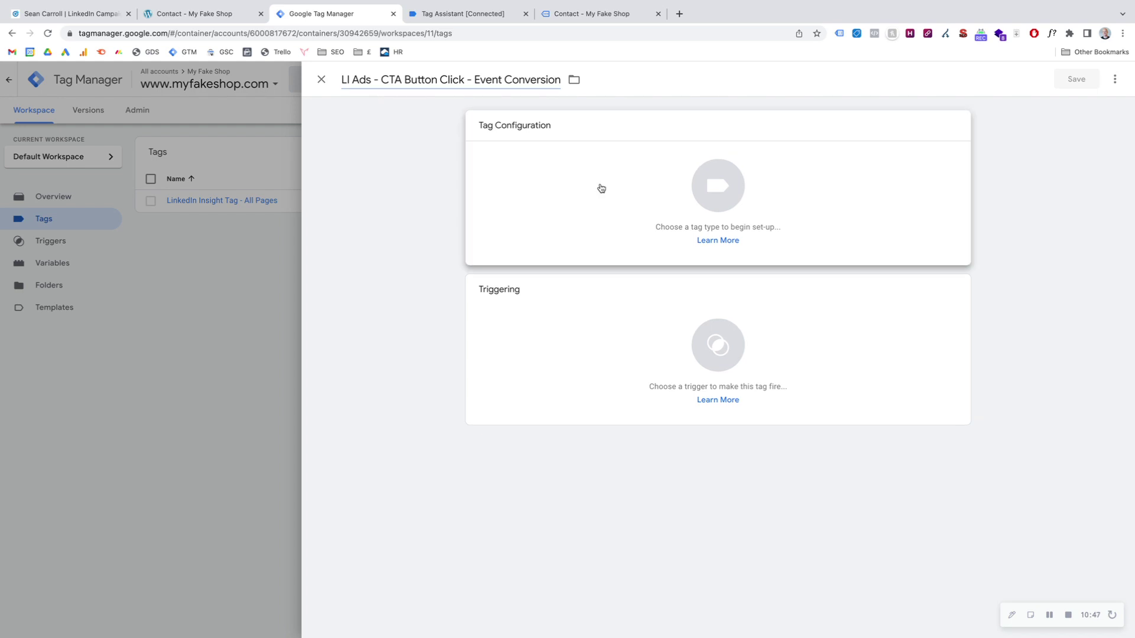
# - Find the LinkedIn InsightTag 2.0 template in the Community Template Gallery, add it to the workspace and use it as the tag type
pyautogui.click(601, 187)
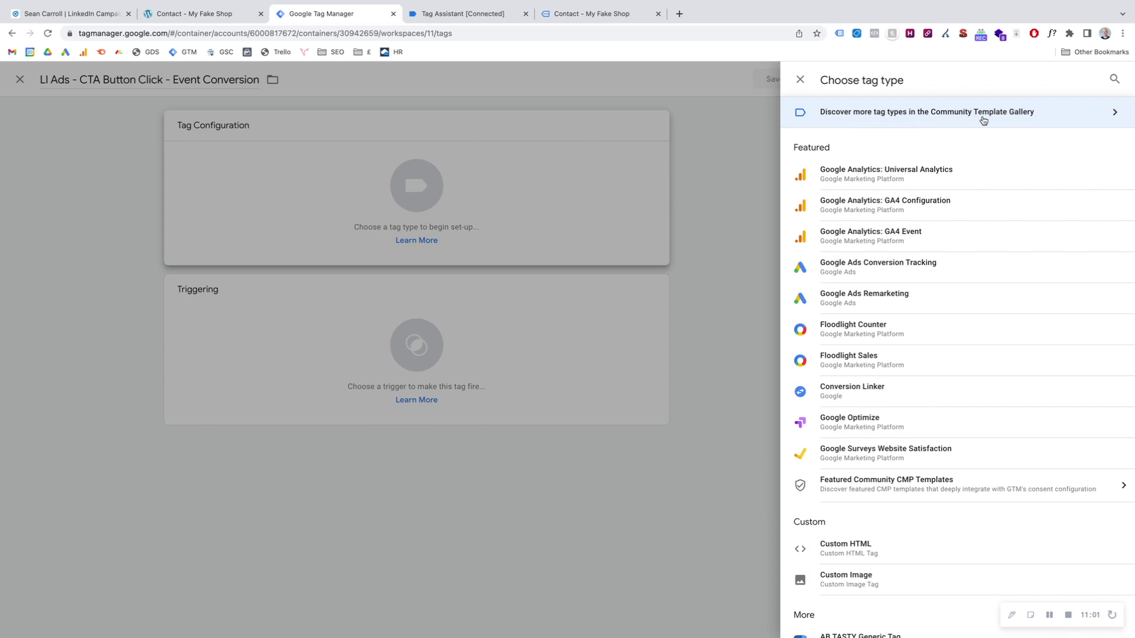
pyautogui.click(892, 117)
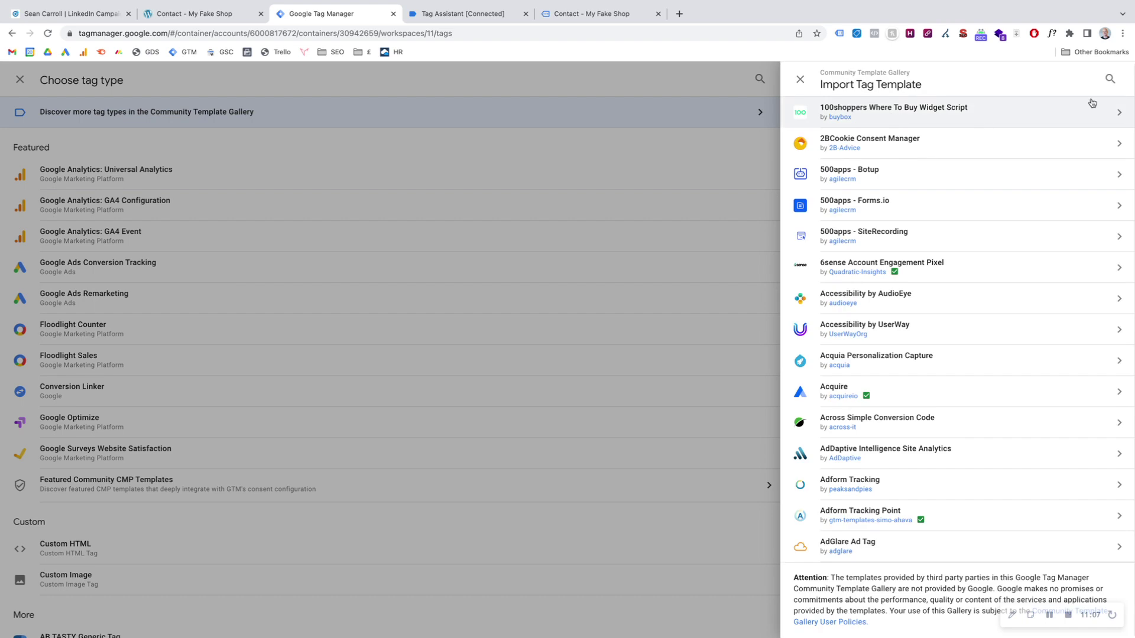
pyautogui.click(1109, 78)
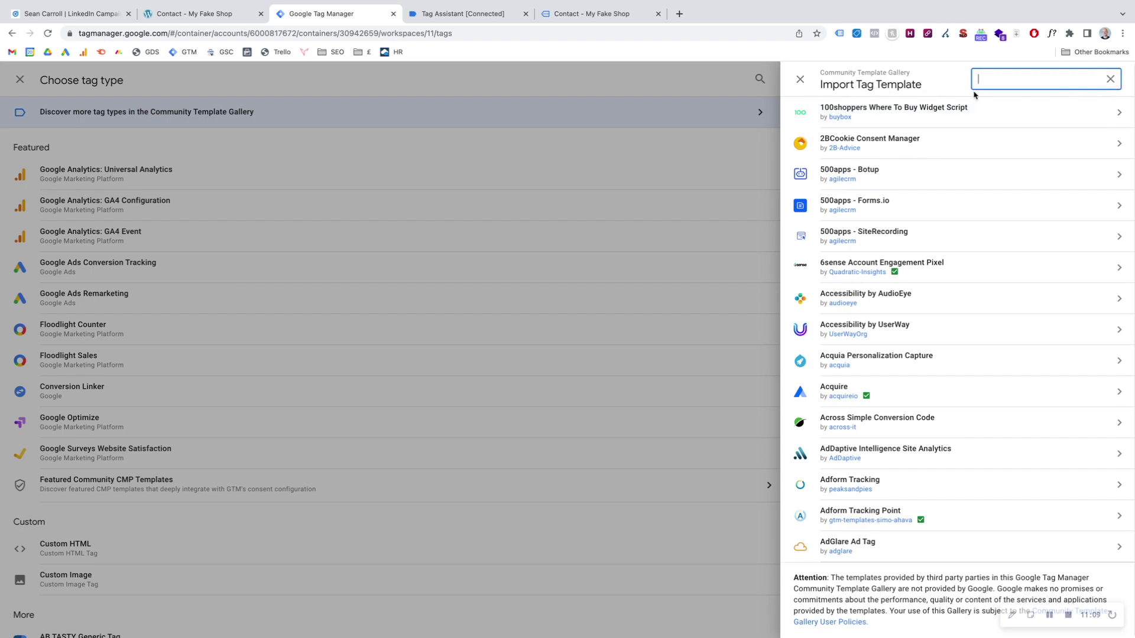
pyautogui.write('linkedin')
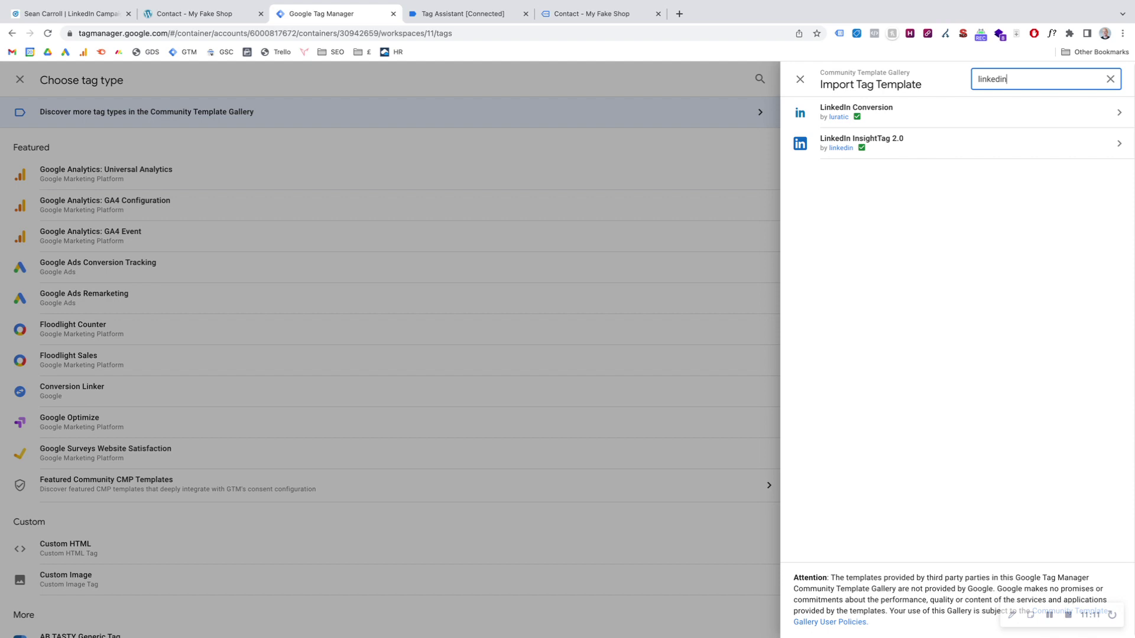
pyautogui.click(915, 147)
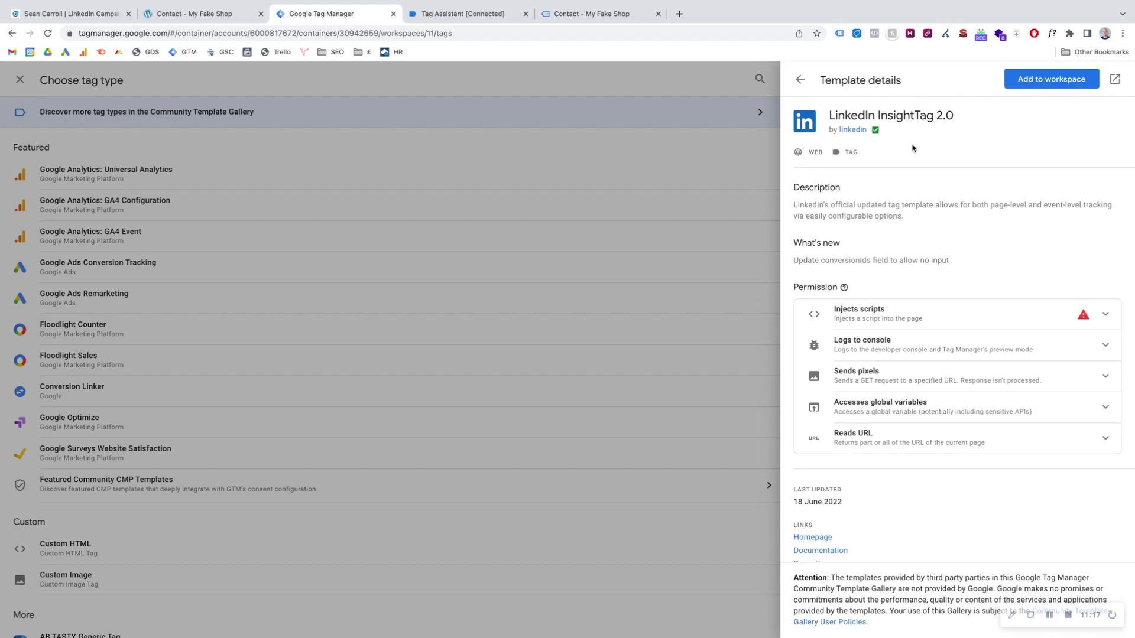
pyautogui.click(1054, 81)
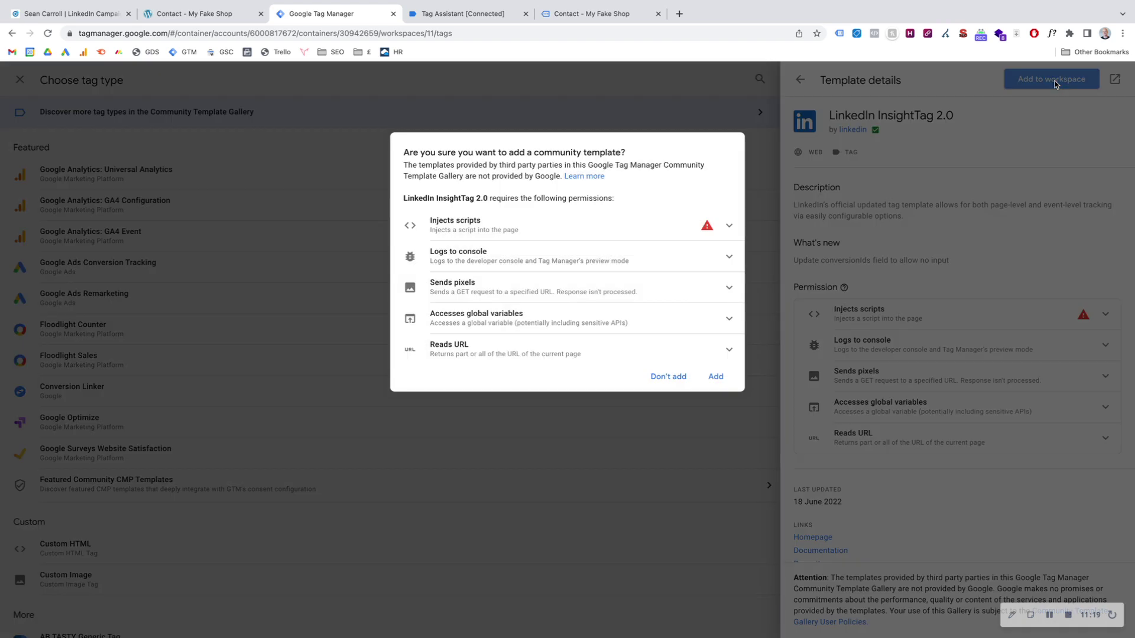
pyautogui.click(714, 376)
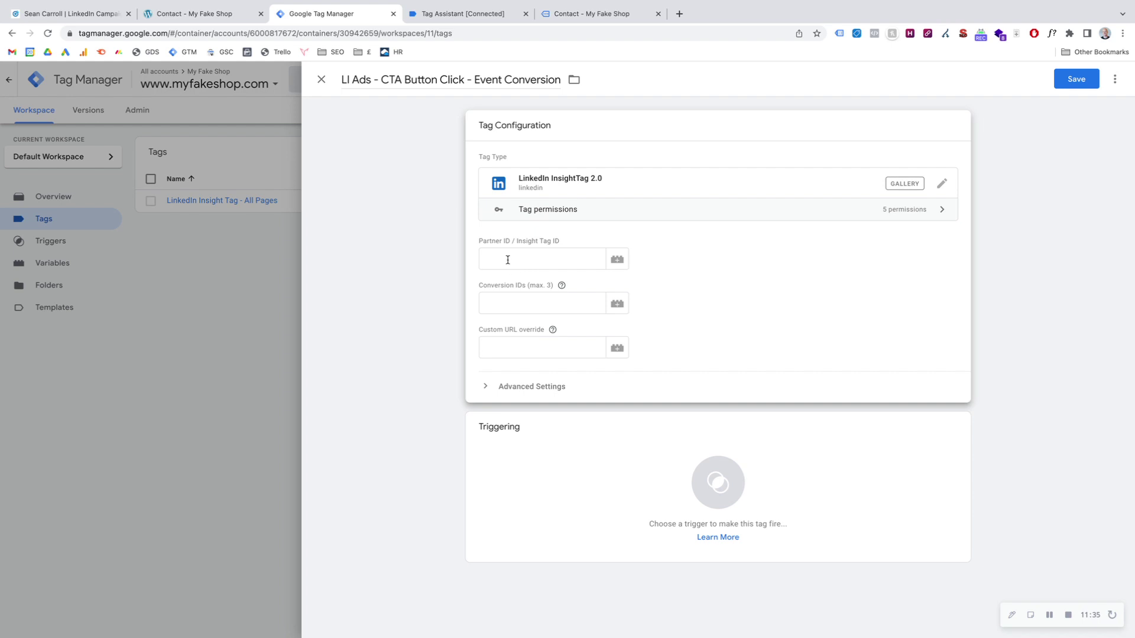
# - Copy the partner ID from LinkedIn Campaign Manager into the tag's Partner ID / Insight Tag ID in Google Tag Manager
pyautogui.click(55, 15)
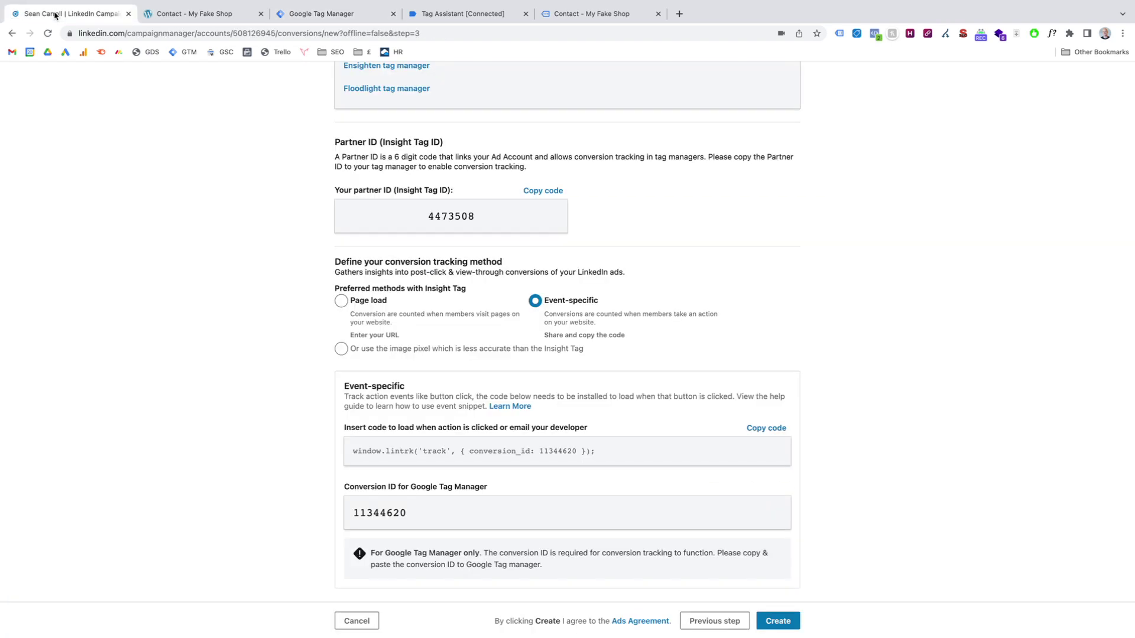
pyautogui.scroll(3, 316, 163)
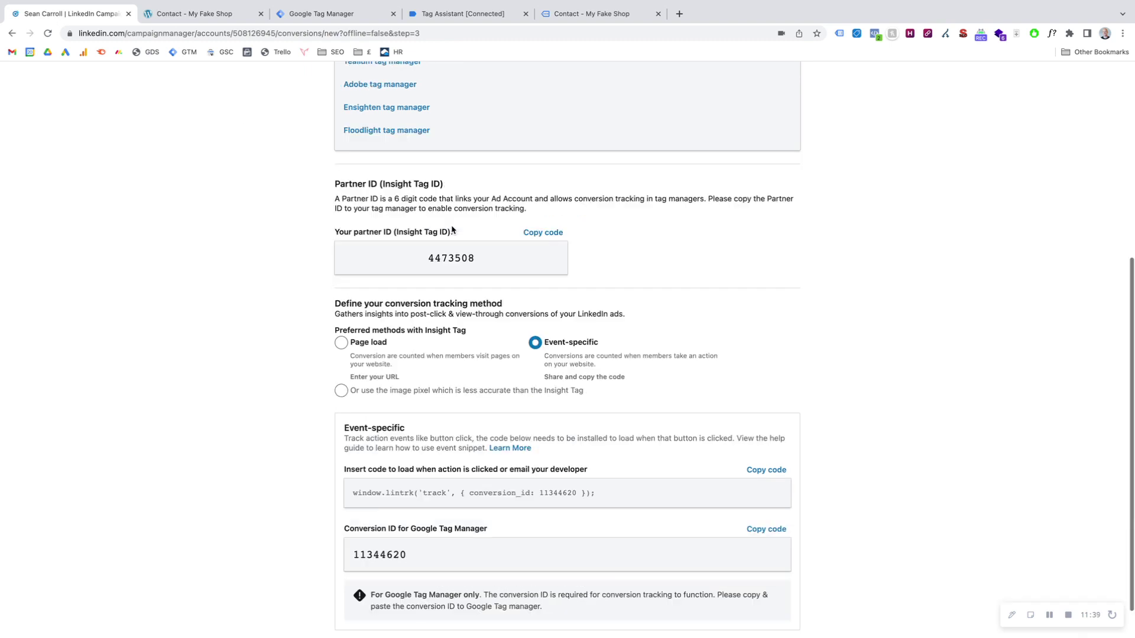
pyautogui.click(544, 286)
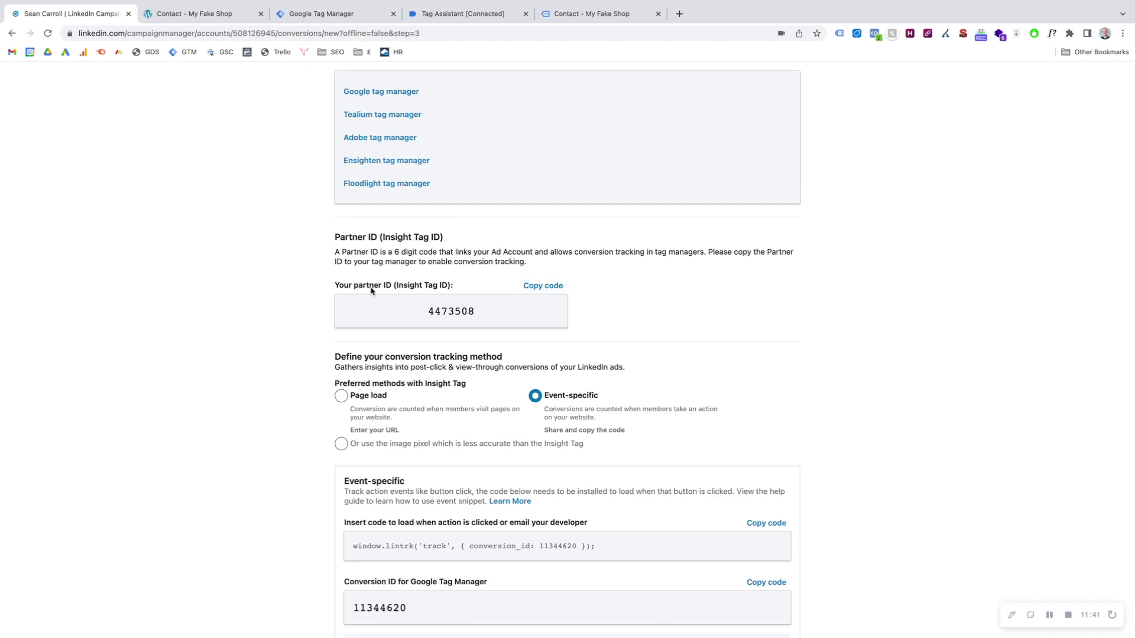
pyautogui.click(555, 287)
pyautogui.click(331, 13)
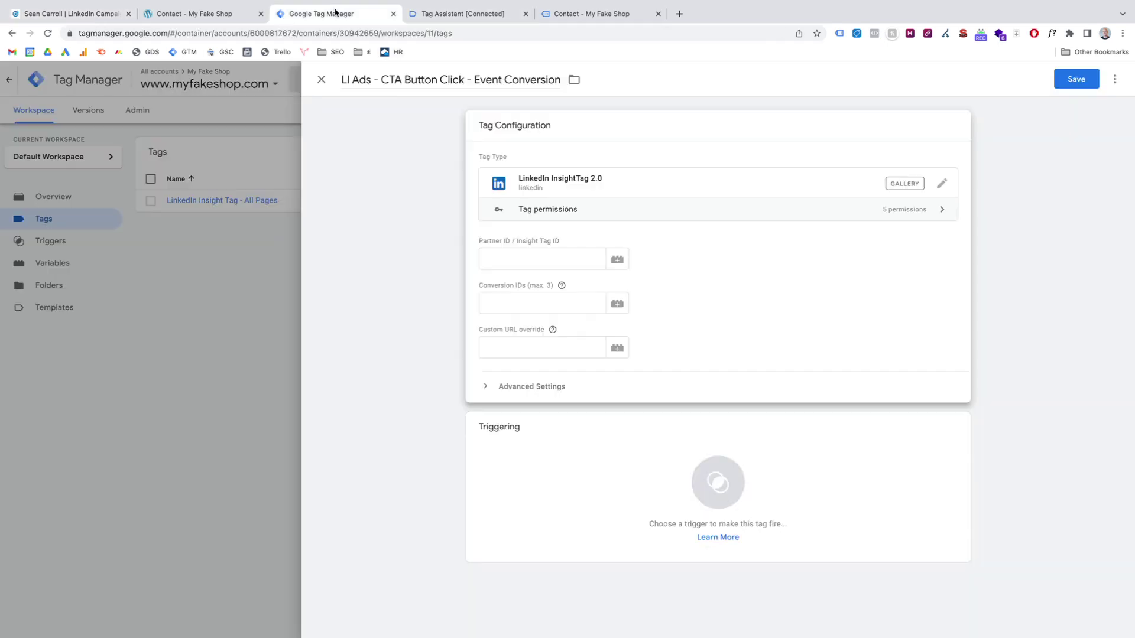
pyautogui.click(533, 260)
pyautogui.hotkey('ctrl', 'v')
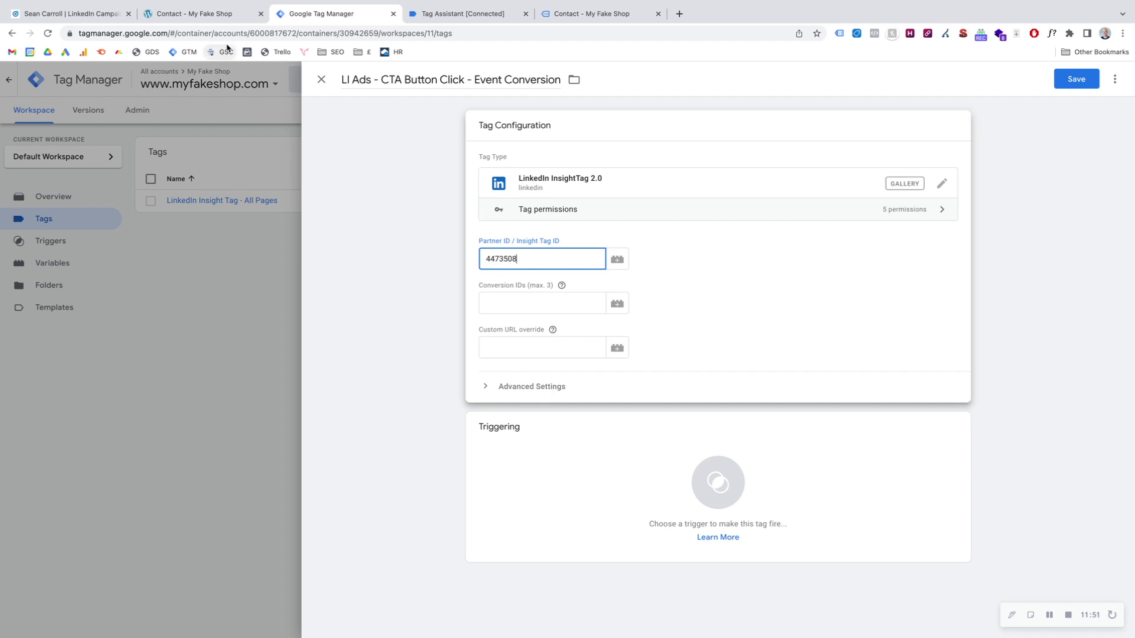
# - Copy the conversion ID 11344620 from LinkedIn Campaign Manager into the tag's Conversion IDs in Google Tag Manager
pyautogui.click(72, 14)
pyautogui.scroll(-3, 471, 309)
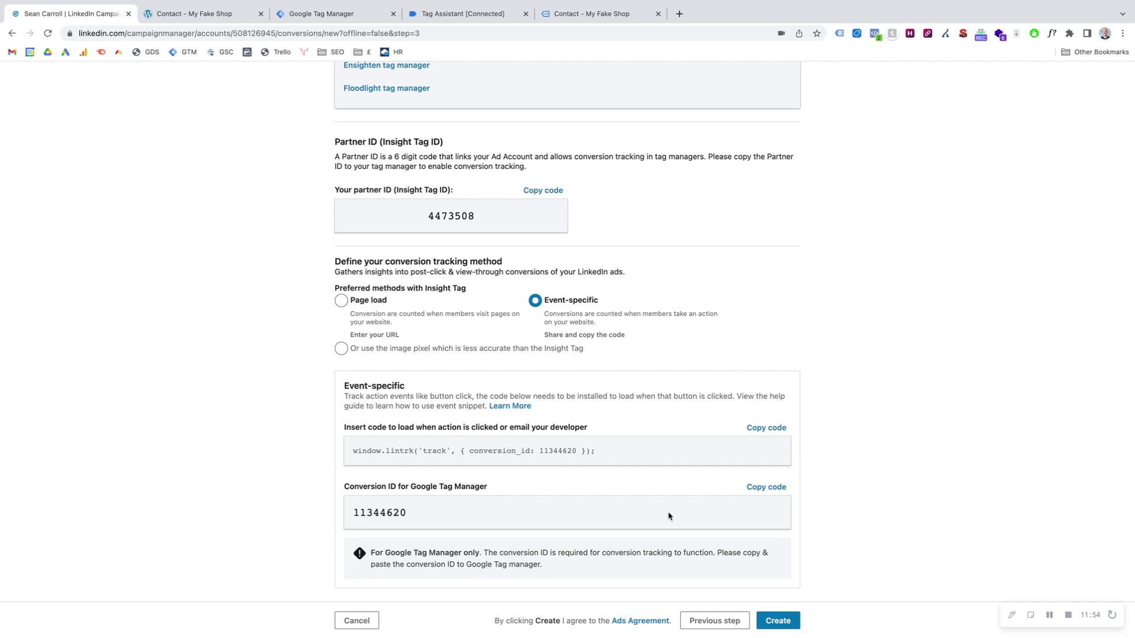
pyautogui.click(761, 487)
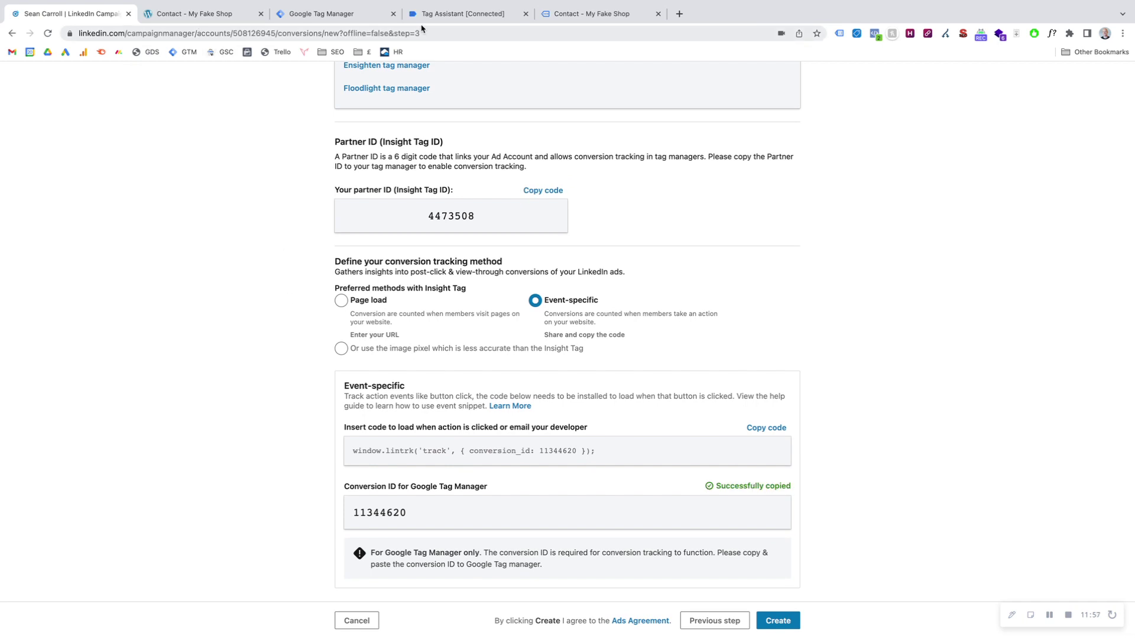
pyautogui.click(306, 14)
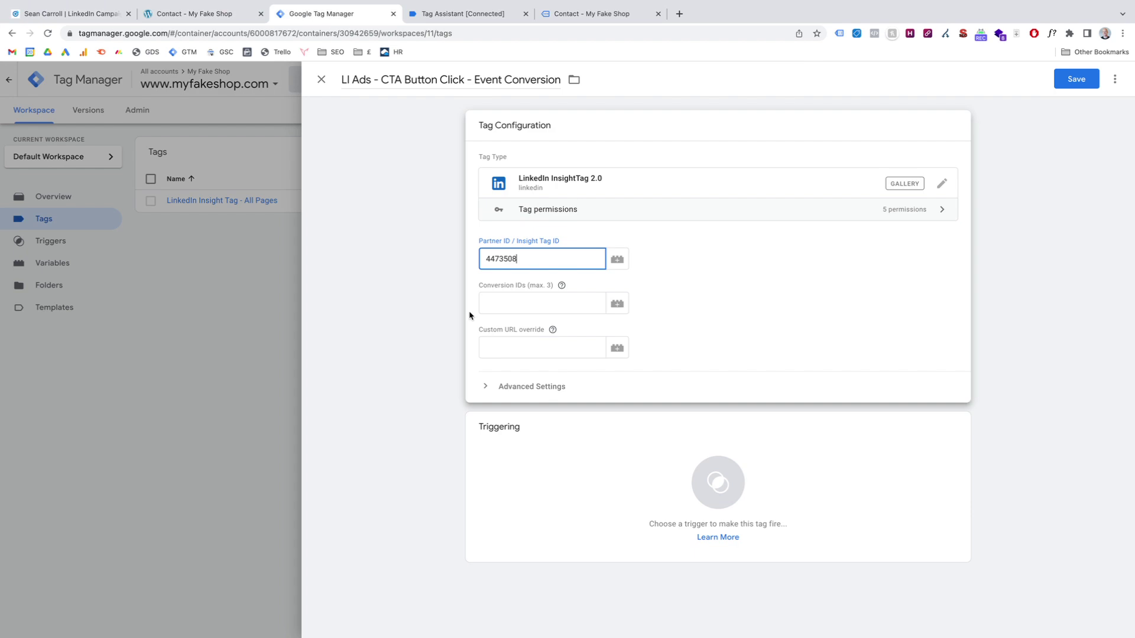
pyautogui.click(498, 306)
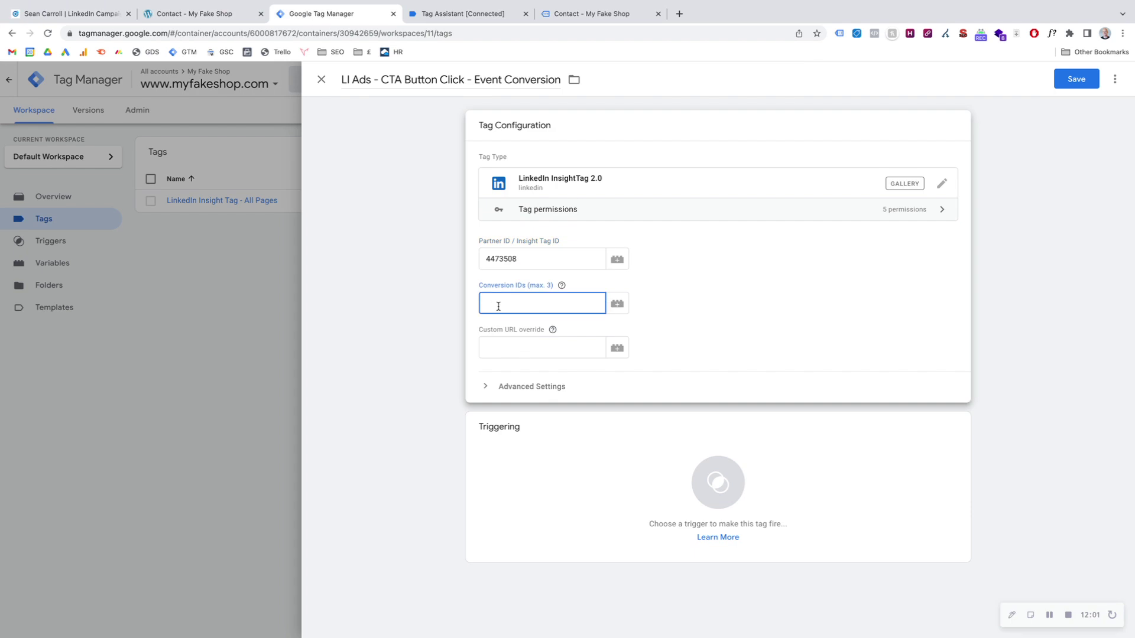
pyautogui.press('super+v')
# - Assign the Click - CTA Button Click trigger to the LinkedIn event conversion tag and save the tag
pyautogui.click(620, 474)
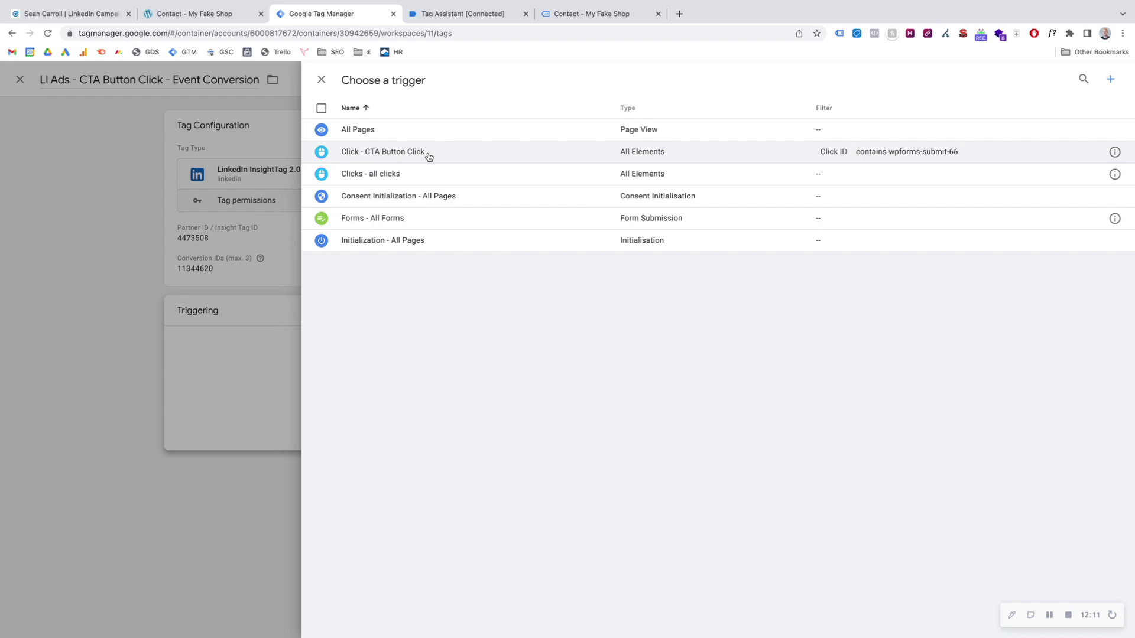
pyautogui.click(521, 159)
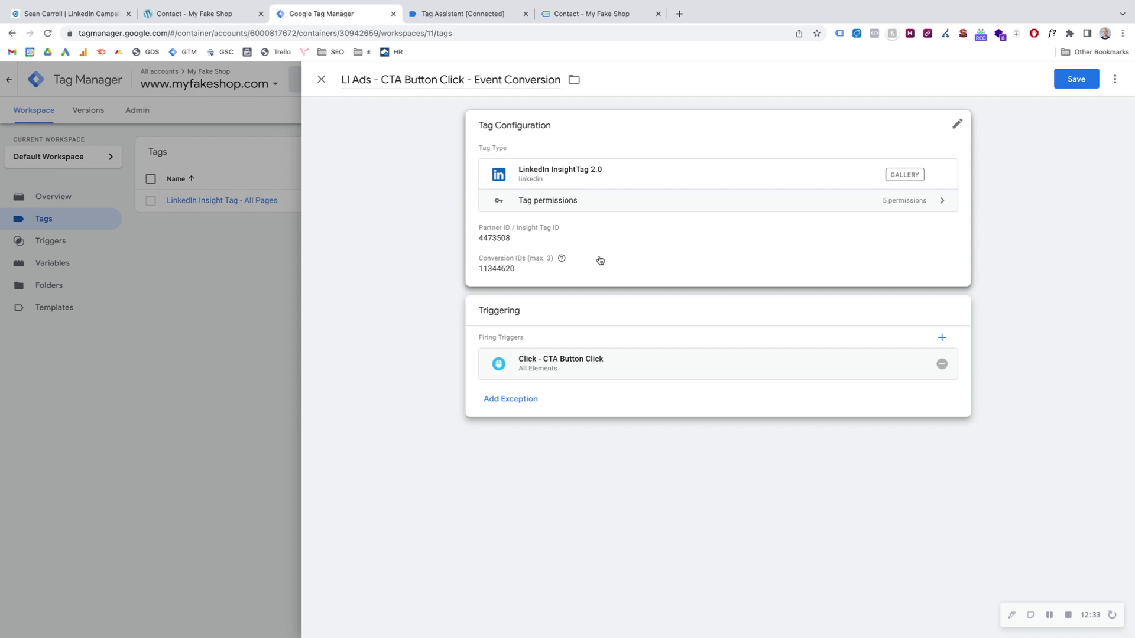
pyautogui.click(1076, 79)
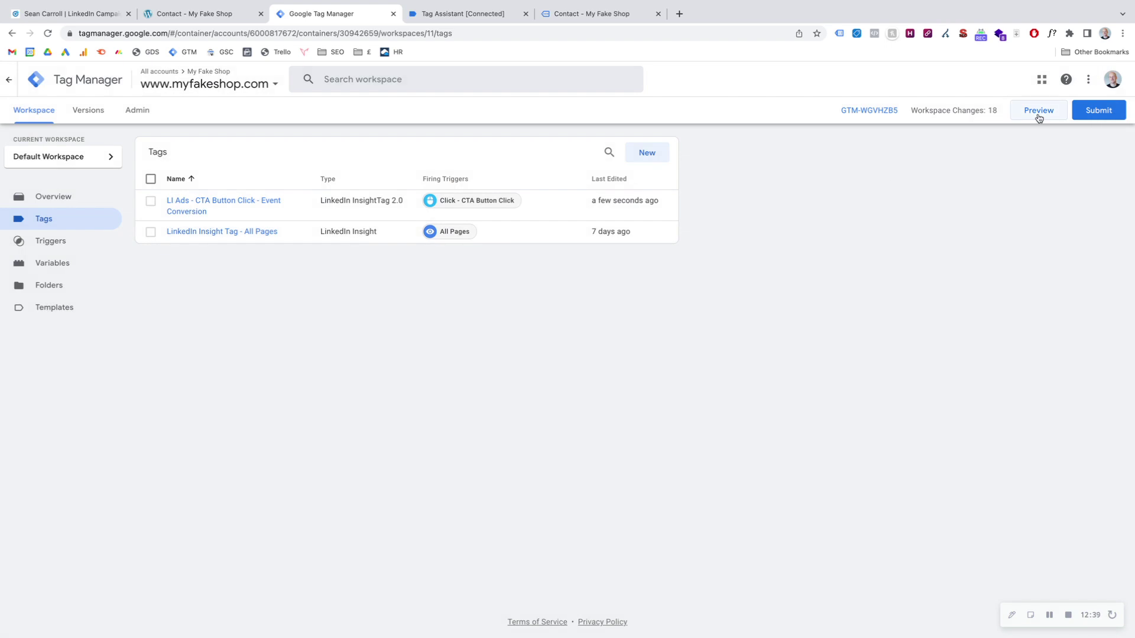
pyautogui.click(525, 13)
pyautogui.click(525, 14)
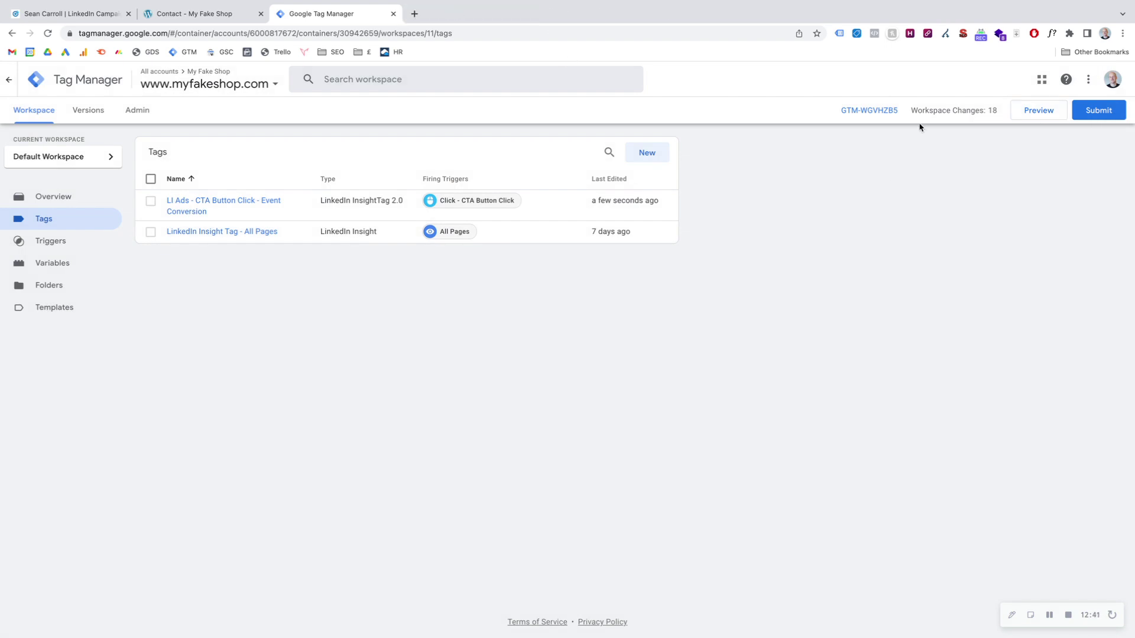
pyautogui.click(1040, 112)
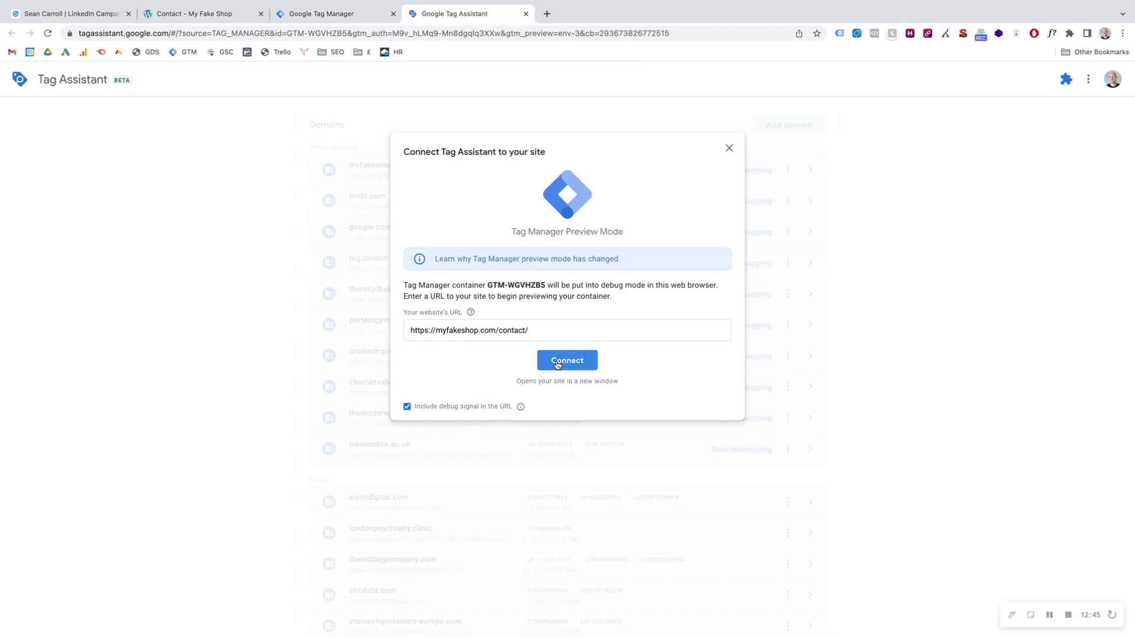
pyautogui.click(559, 362)
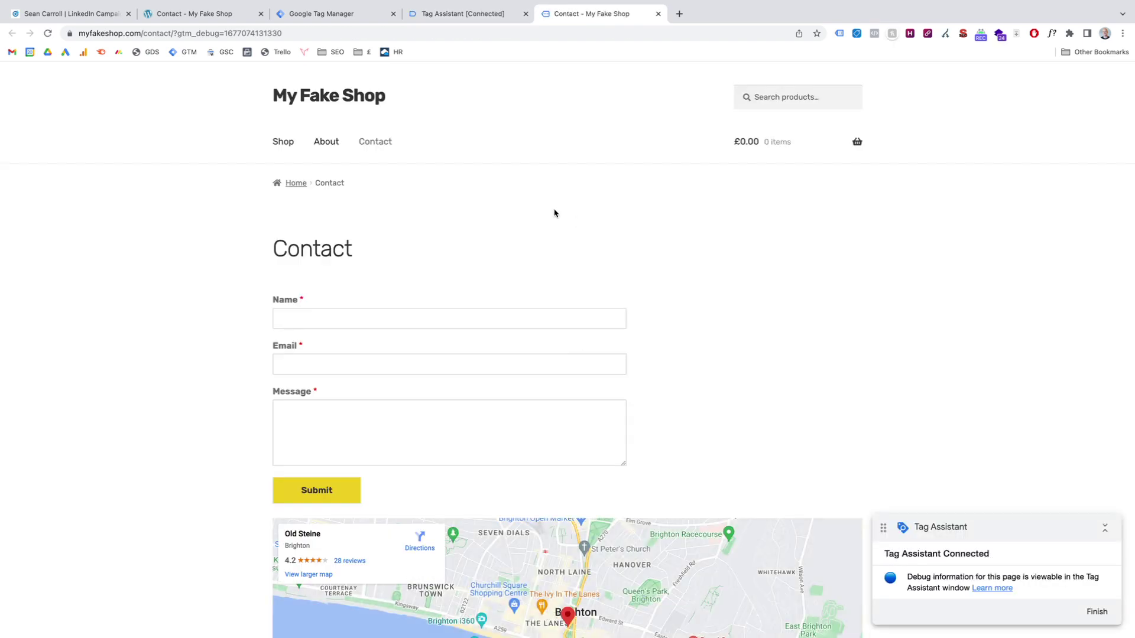
# - Fill in the contact form's name, email and a short test message, and submit it
pyautogui.click(322, 322)
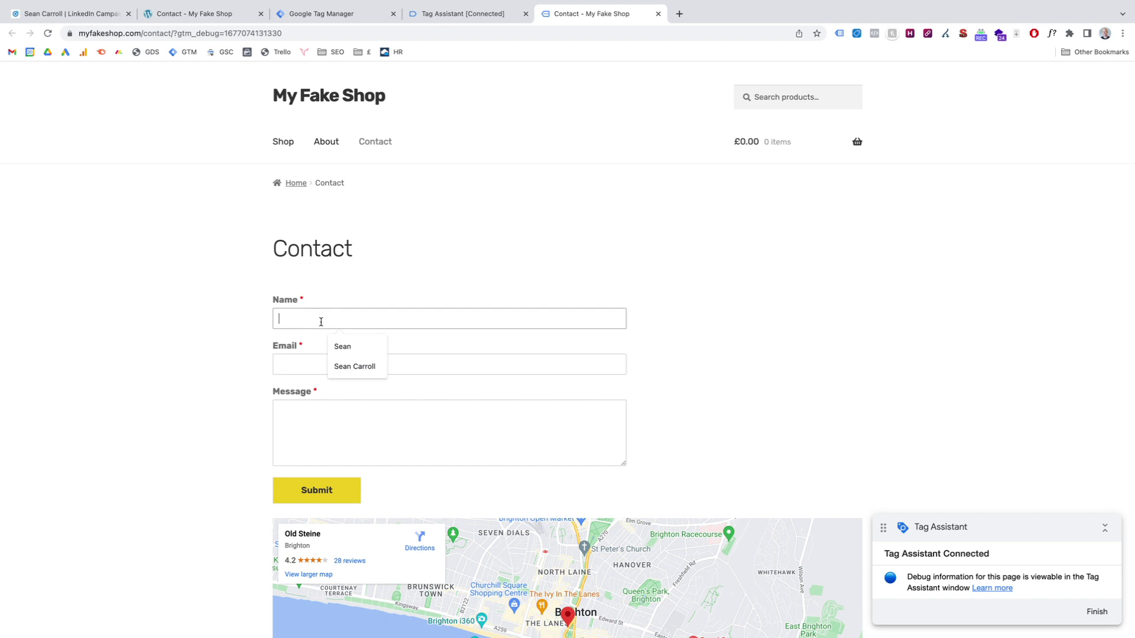
pyautogui.click(339, 344)
pyautogui.click(328, 358)
pyautogui.click(352, 393)
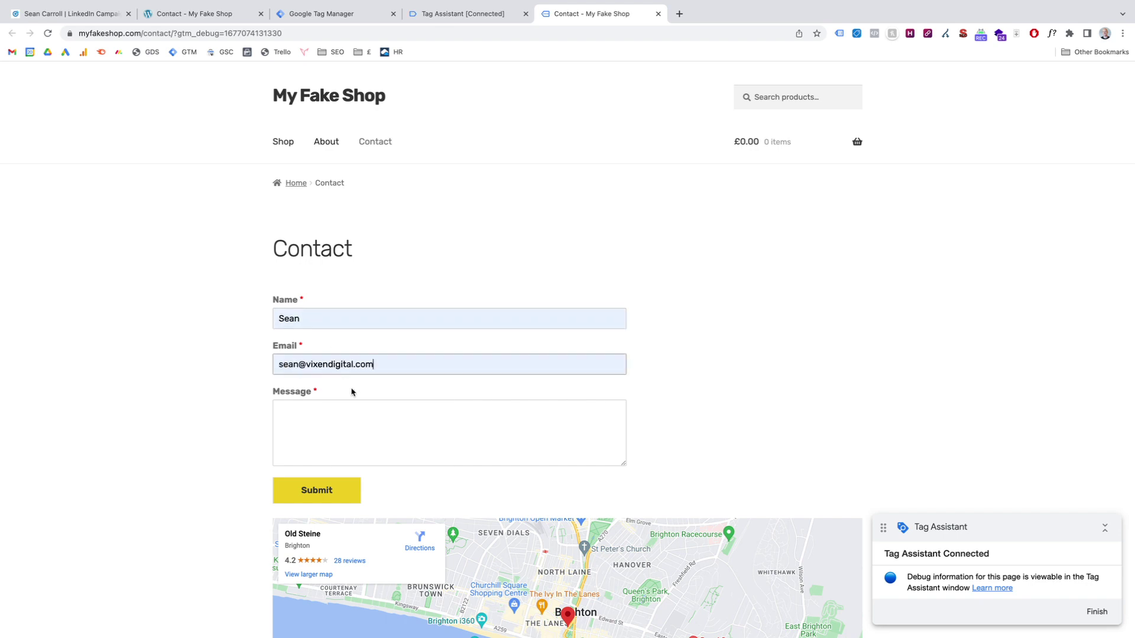
pyautogui.click(328, 416)
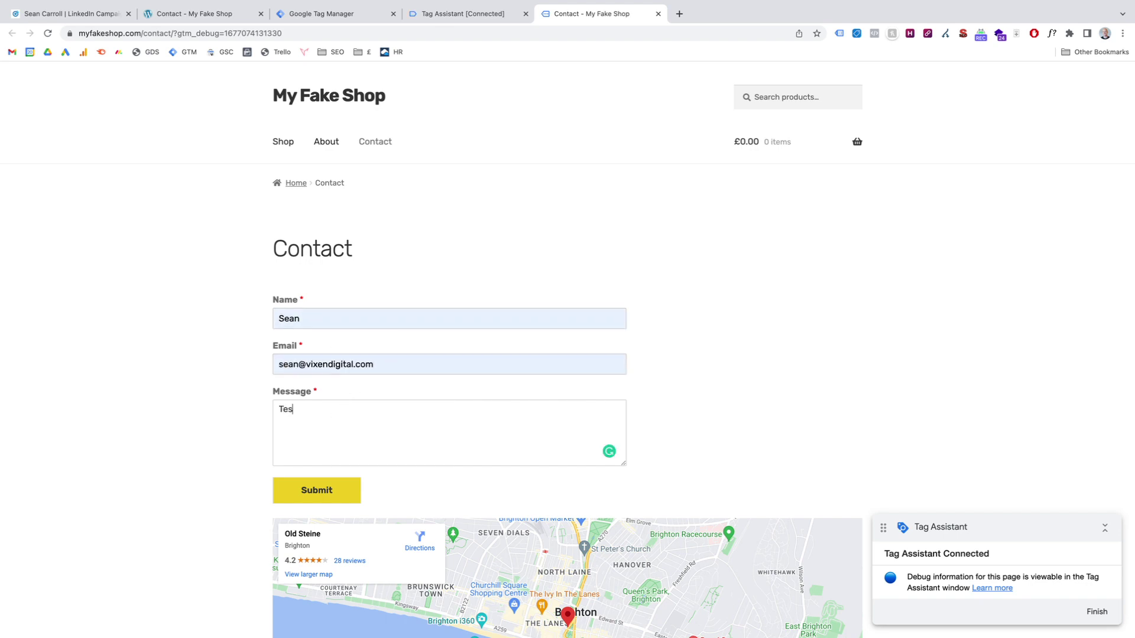
pyautogui.click(318, 491)
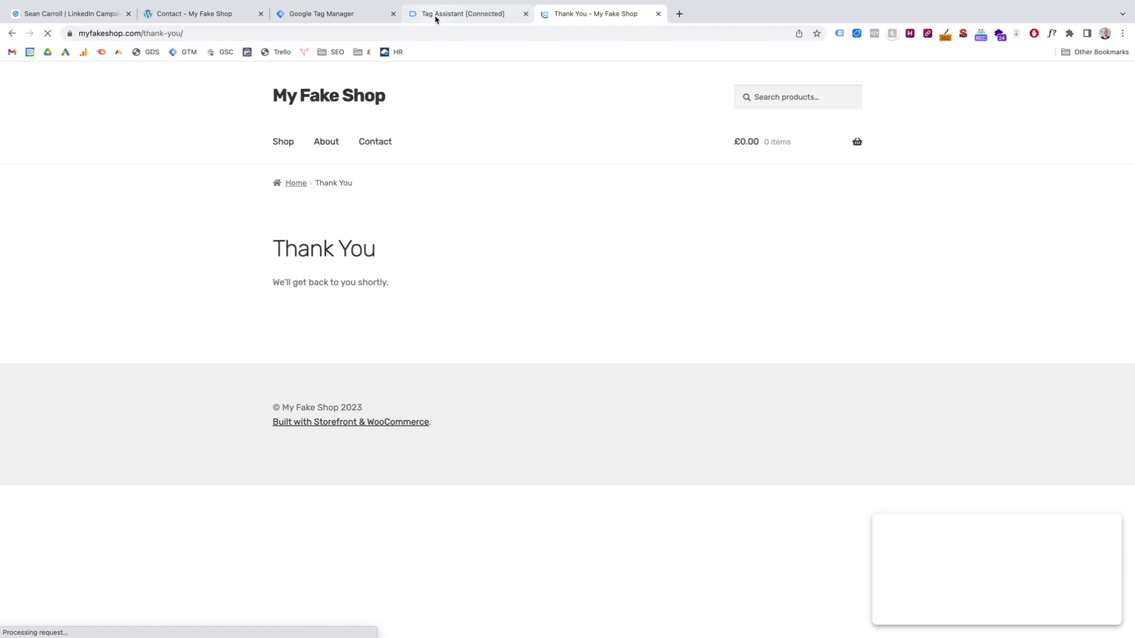
# - Check in Tag Assistant whether the LI Ads - CTA Button Click tag fired on the form's last Click event and examine its details
pyautogui.click(435, 17)
pyautogui.click(567, 275)
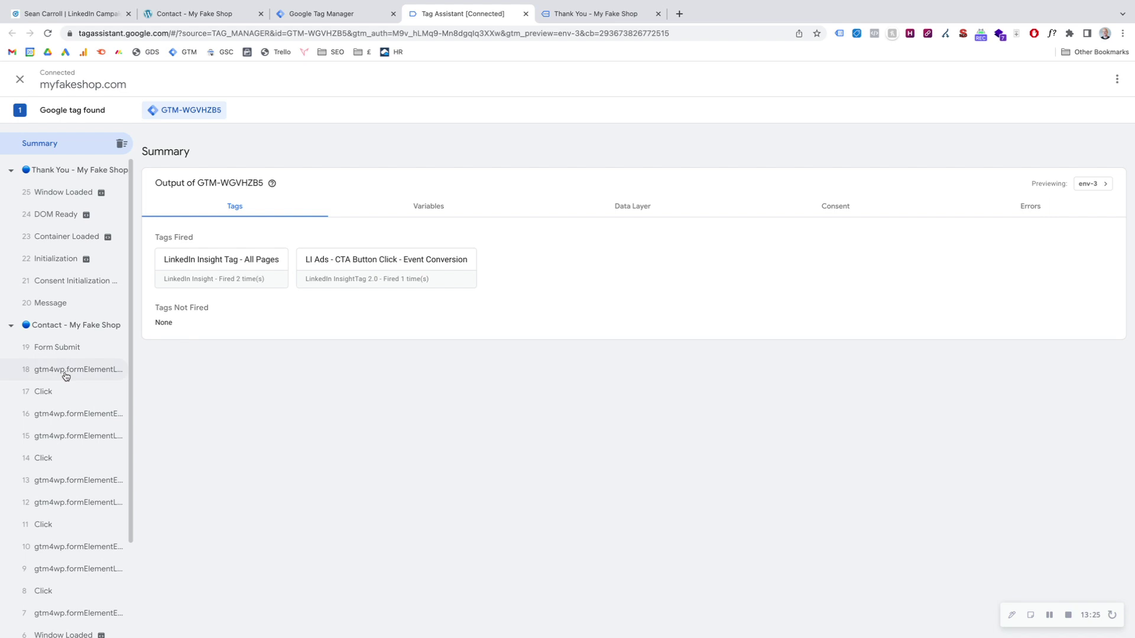
pyautogui.click(62, 397)
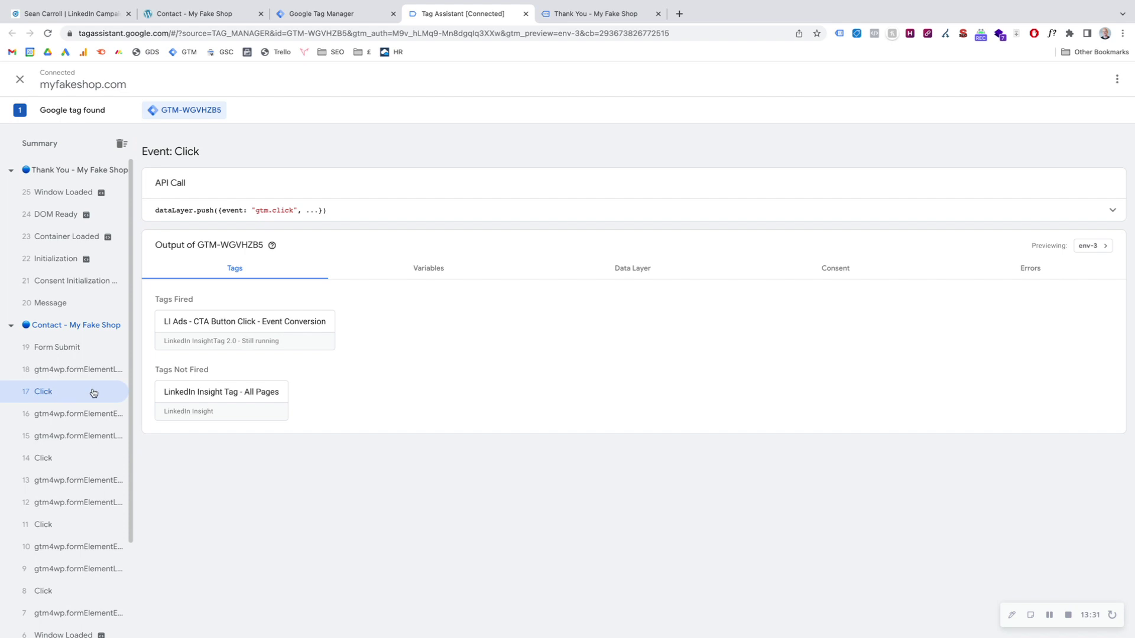
pyautogui.click(231, 337)
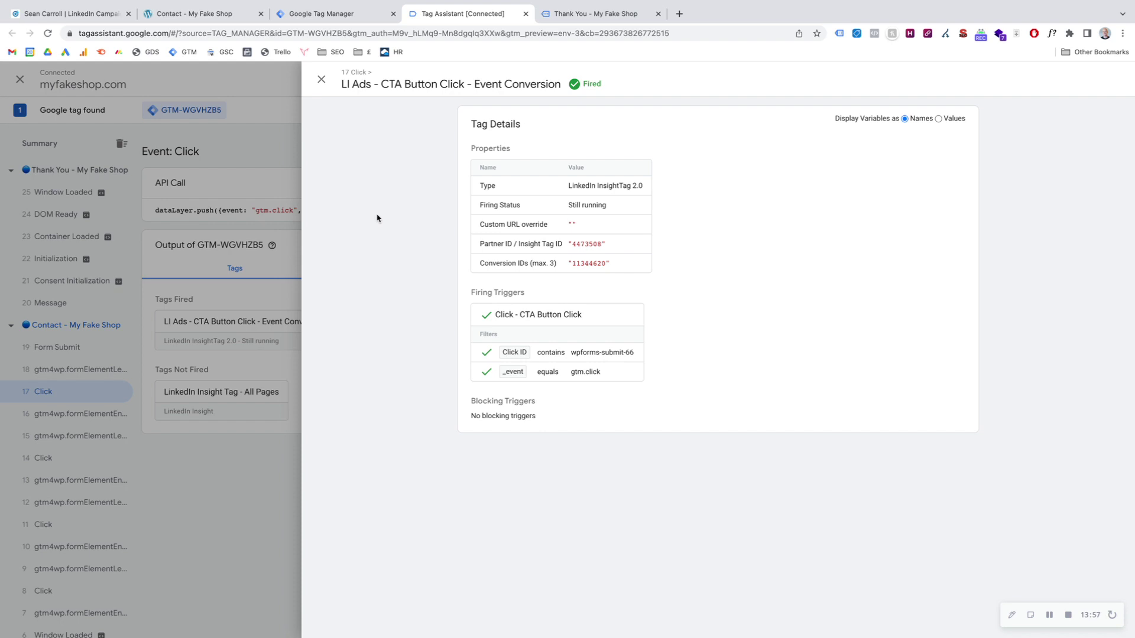
# - Close the tag details and the Tag Assistant and Thank You preview tabs to return to the Tag Manager workspace
pyautogui.click(321, 80)
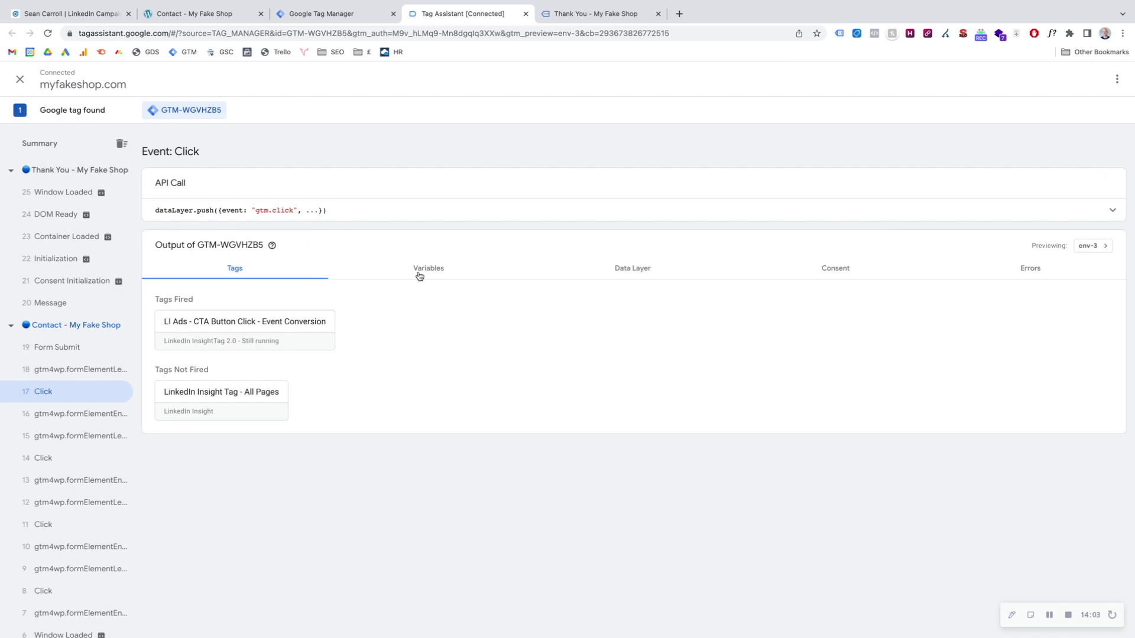
pyautogui.click(526, 13)
pyautogui.click(526, 14)
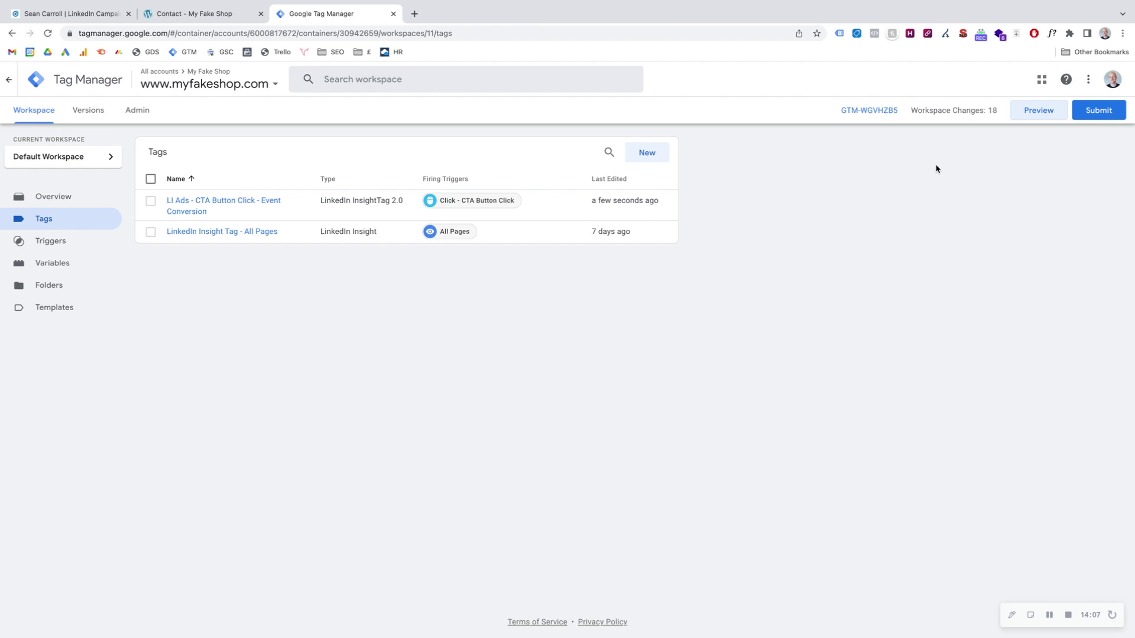
# - Publish the workspace changes to the Live environment with the version name "Added Event Conversion - LinkedIn" and close the version summary
pyautogui.click(1099, 112)
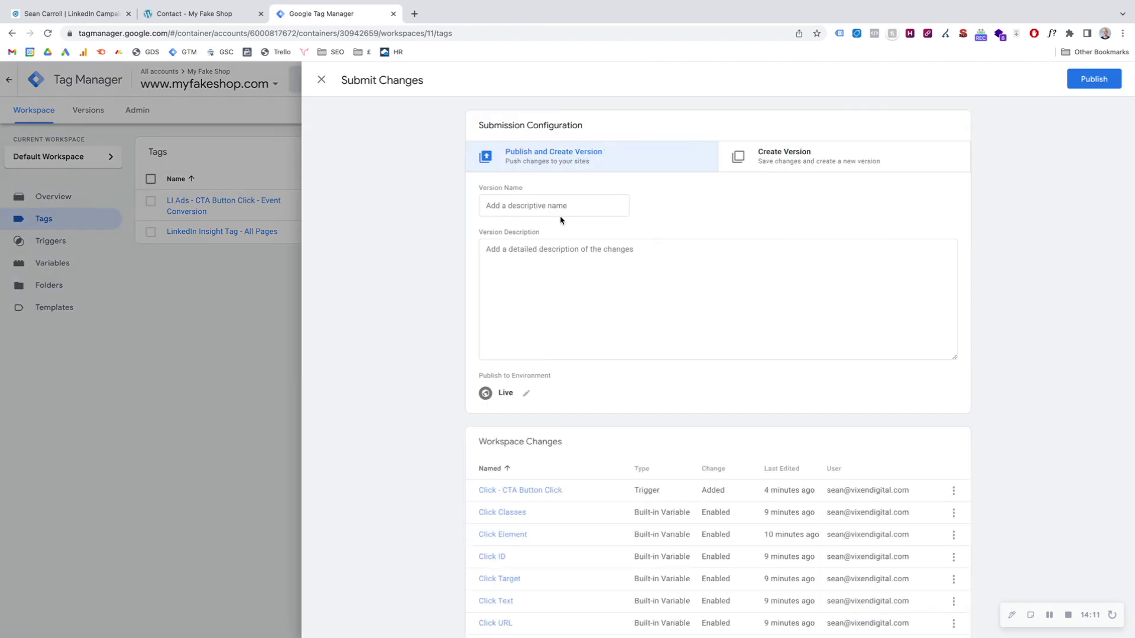
pyautogui.click(522, 206)
pyautogui.write('Add')
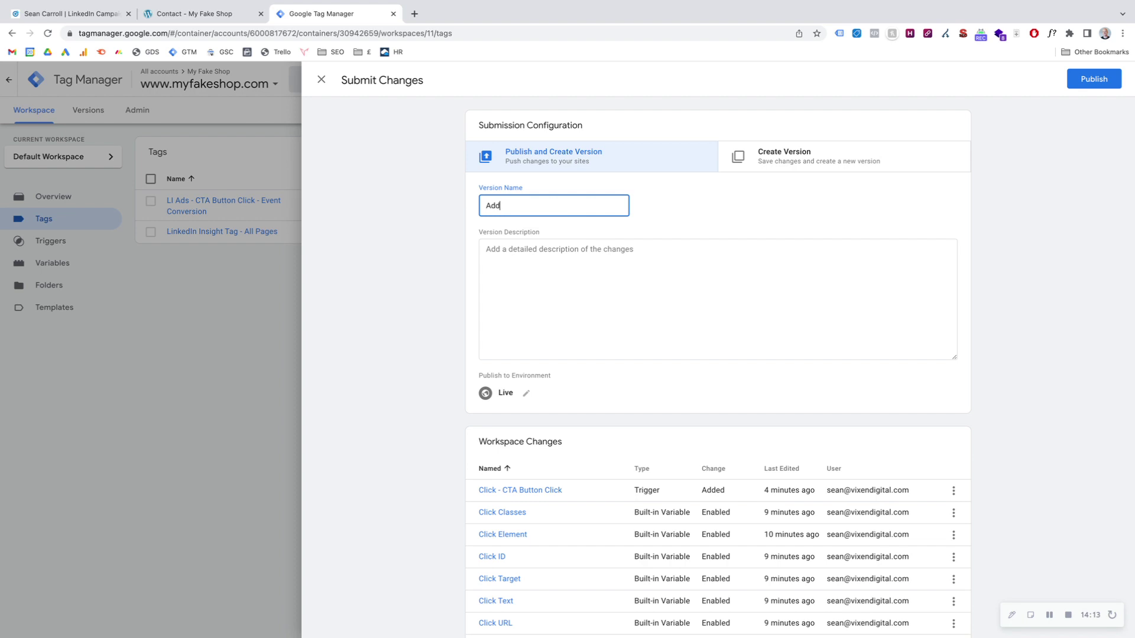
pyautogui.write('ed Event')
pyautogui.write(' Cl')
pyautogui.write('onversion')
pyautogui.write(' - Link')
pyautogui.write('edIn')
pyautogui.click(1084, 83)
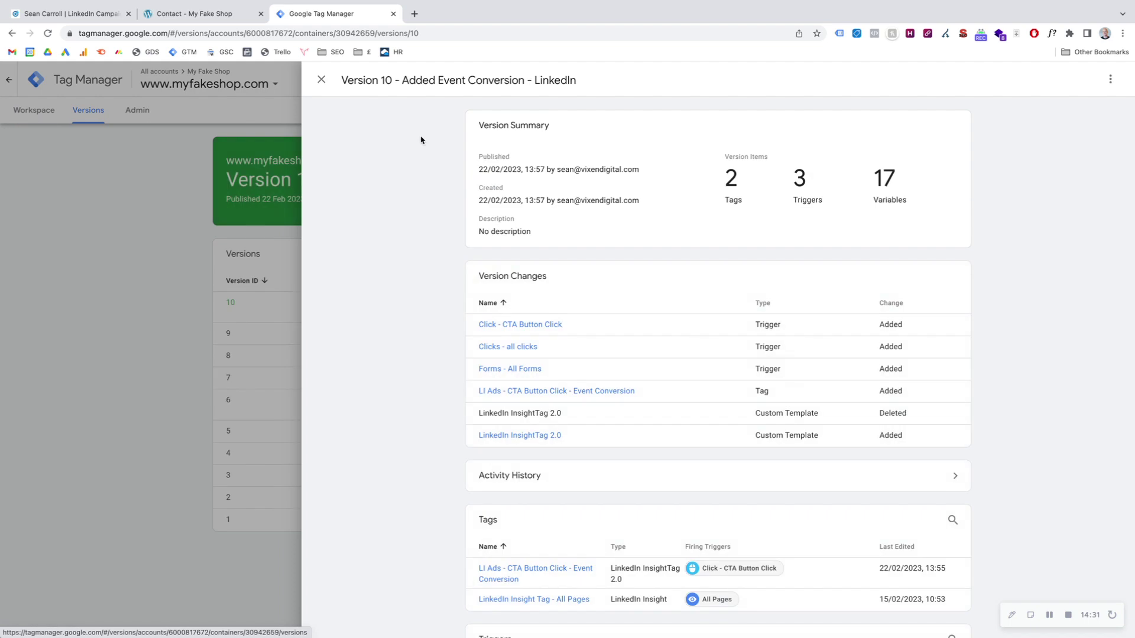
pyautogui.click(320, 80)
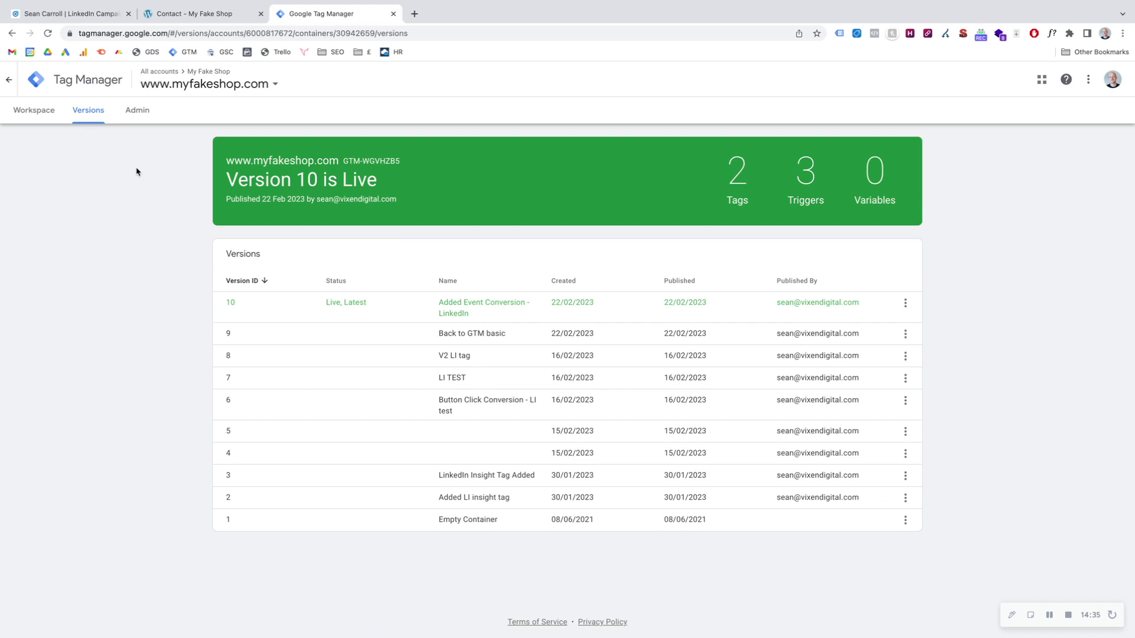
# - Switch to LinkedIn Campaign Manager and create the event-specific conversion
pyautogui.click(71, 16)
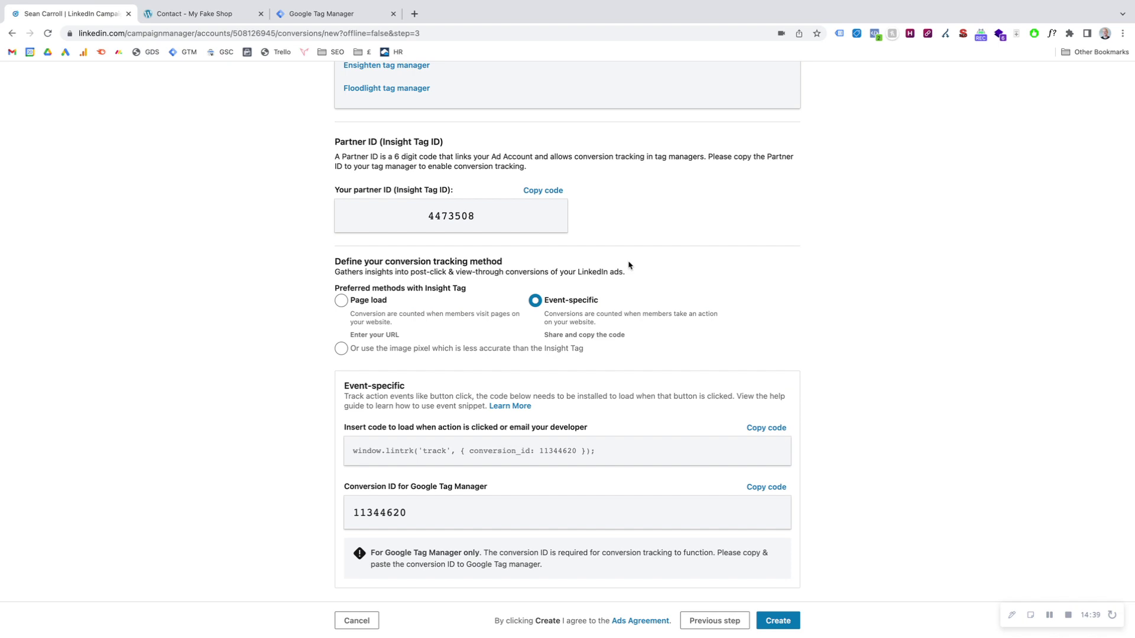
pyautogui.scroll(1, 669, 274)
pyautogui.scroll(-1, 670, 273)
pyautogui.click(783, 625)
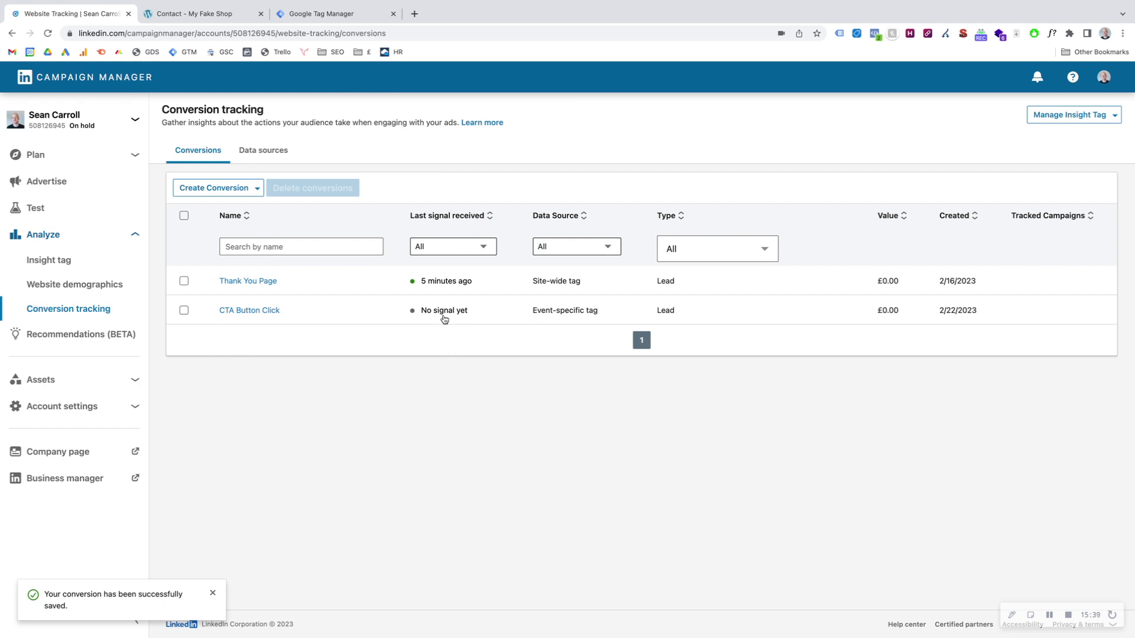
# - On the My Fake Shop contact page, fill in the name and email, enter the message "Test", and submit the form
pyautogui.click(177, 13)
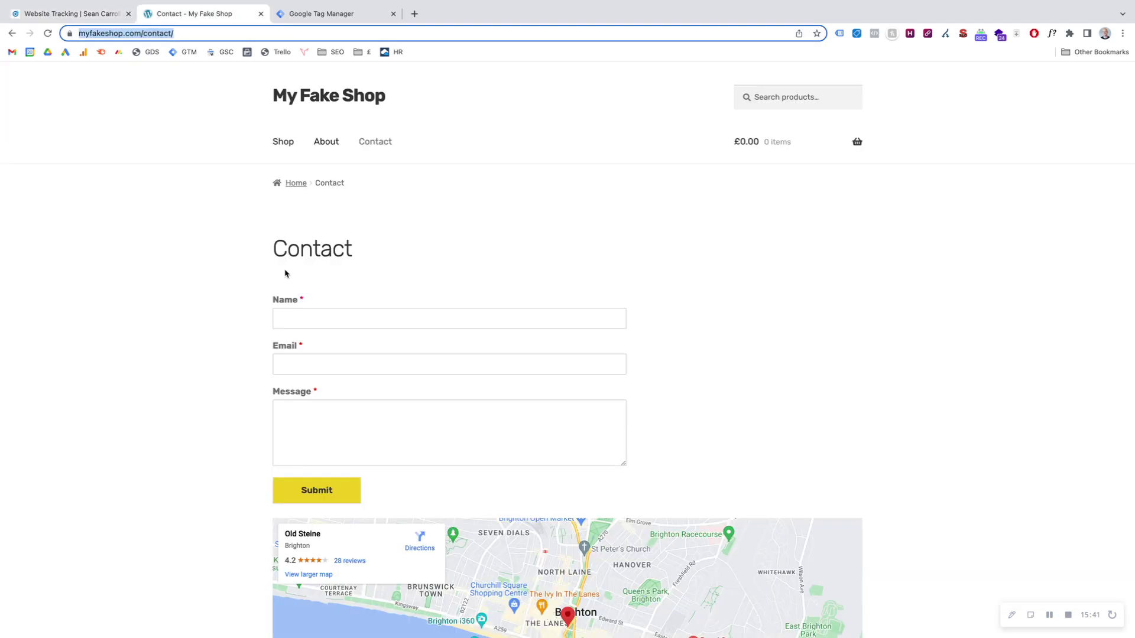
pyautogui.click(314, 320)
pyautogui.click(348, 357)
pyautogui.click(314, 364)
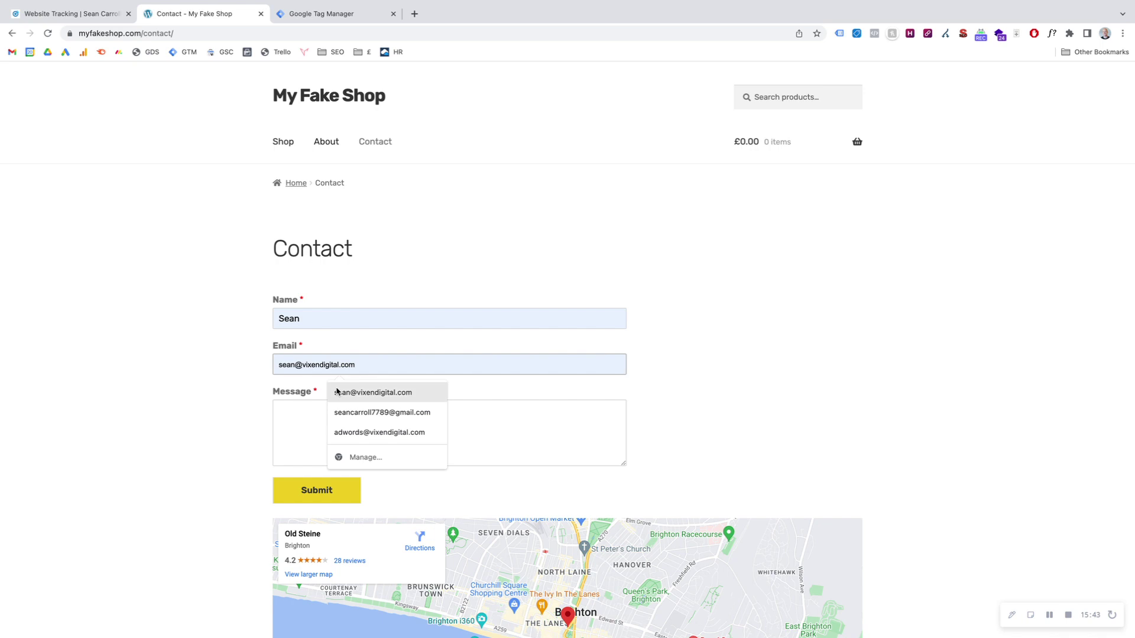
pyautogui.click(384, 391)
pyautogui.click(305, 425)
pyautogui.write('Test')
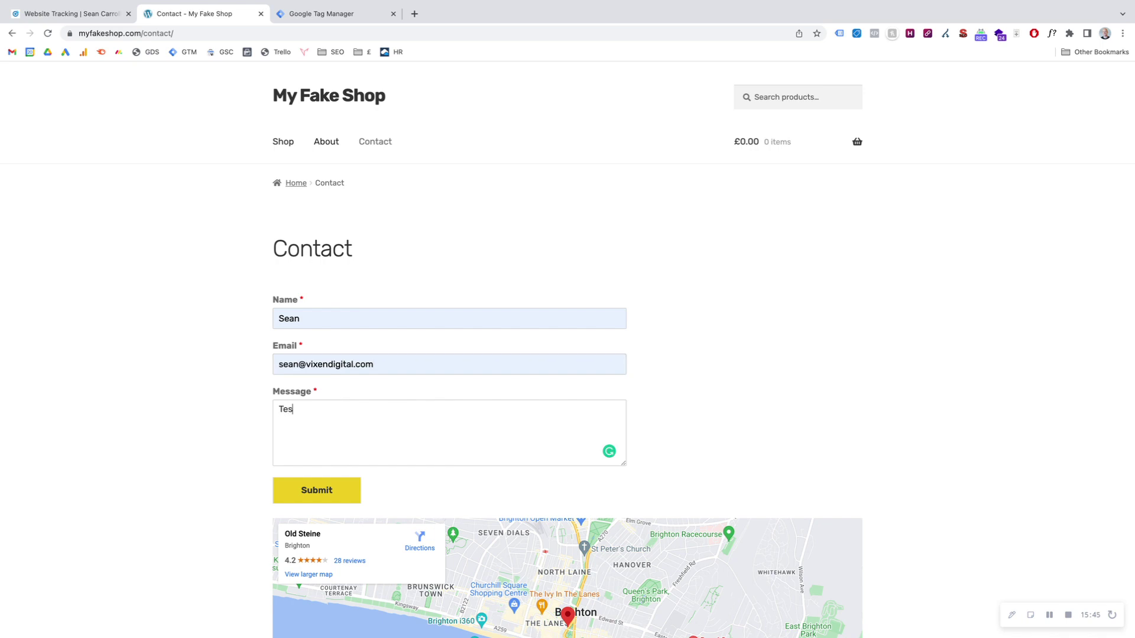
pyautogui.click(314, 494)
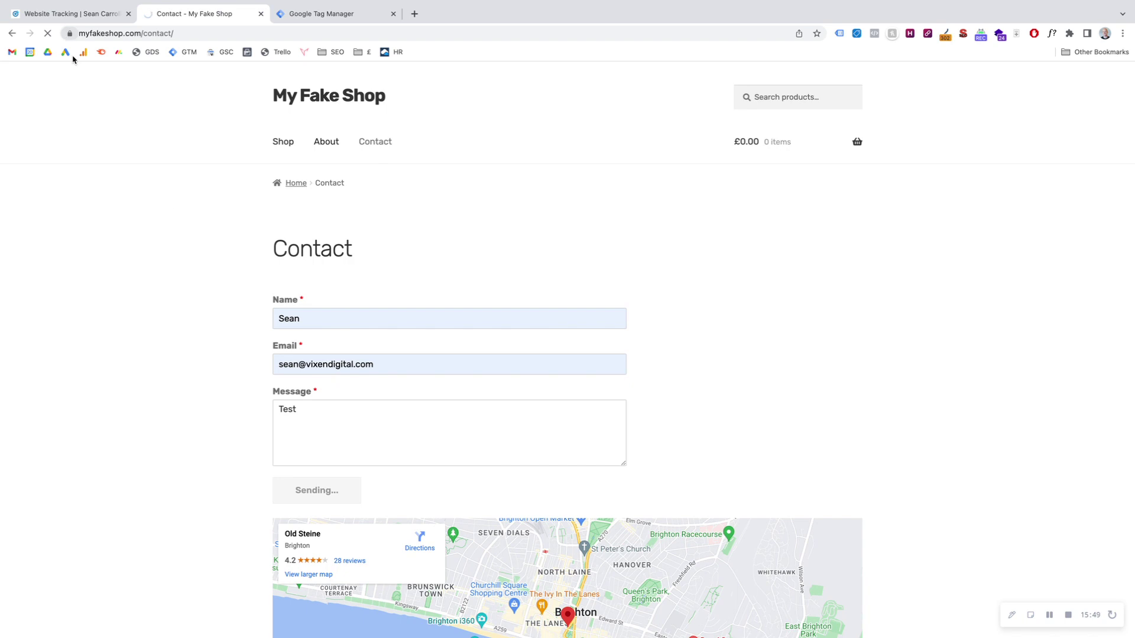
# - Return to a freshly reloaded contact page and submit a second form with the name, email and message "Test"
pyautogui.click(46, 34)
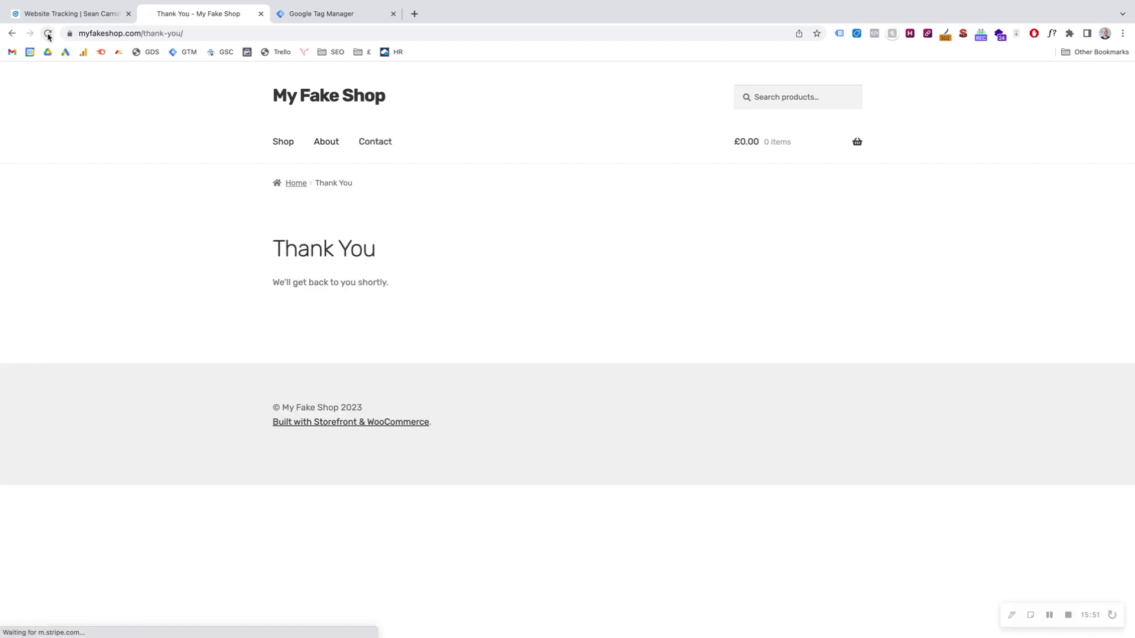
pyautogui.click(389, 144)
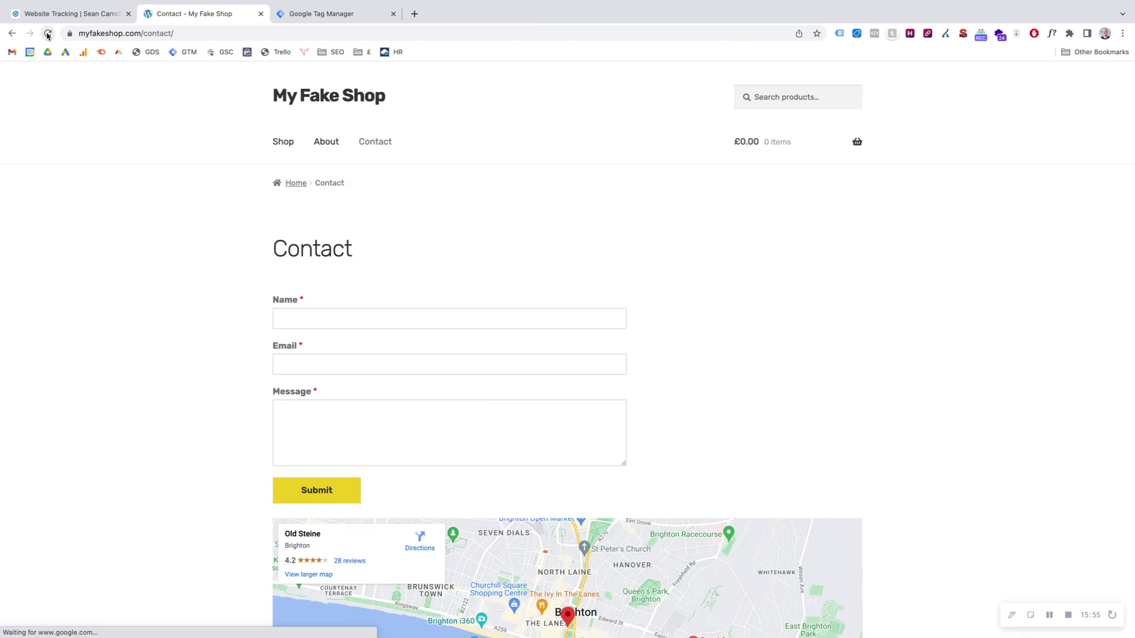
pyautogui.click(48, 34)
pyautogui.click(329, 316)
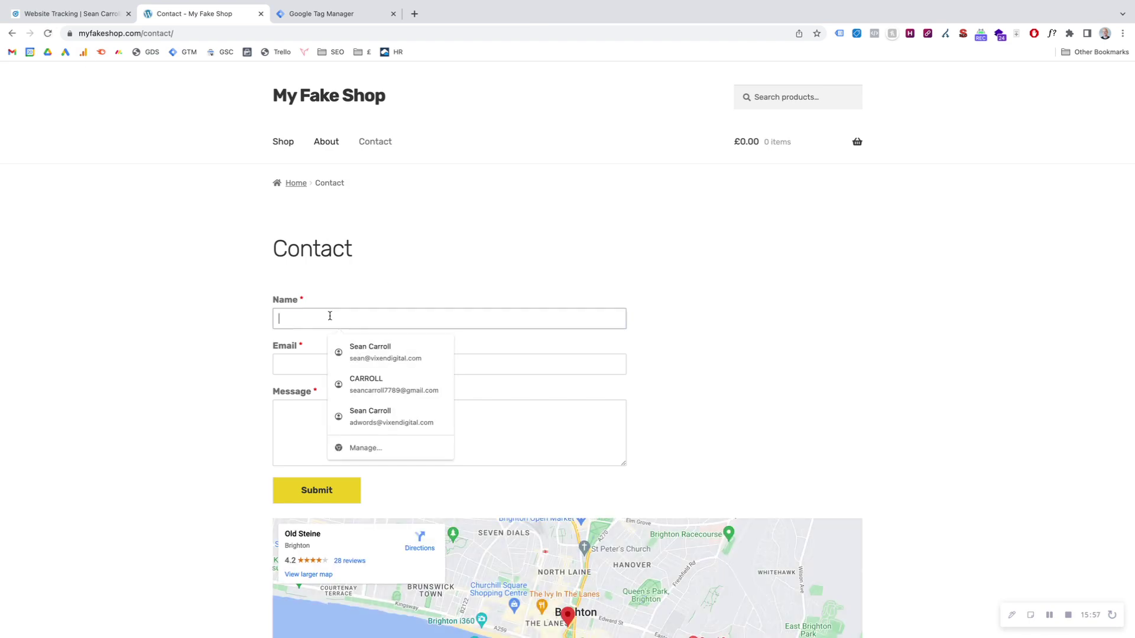
pyautogui.click(347, 350)
pyautogui.click(313, 407)
pyautogui.write('Tes')
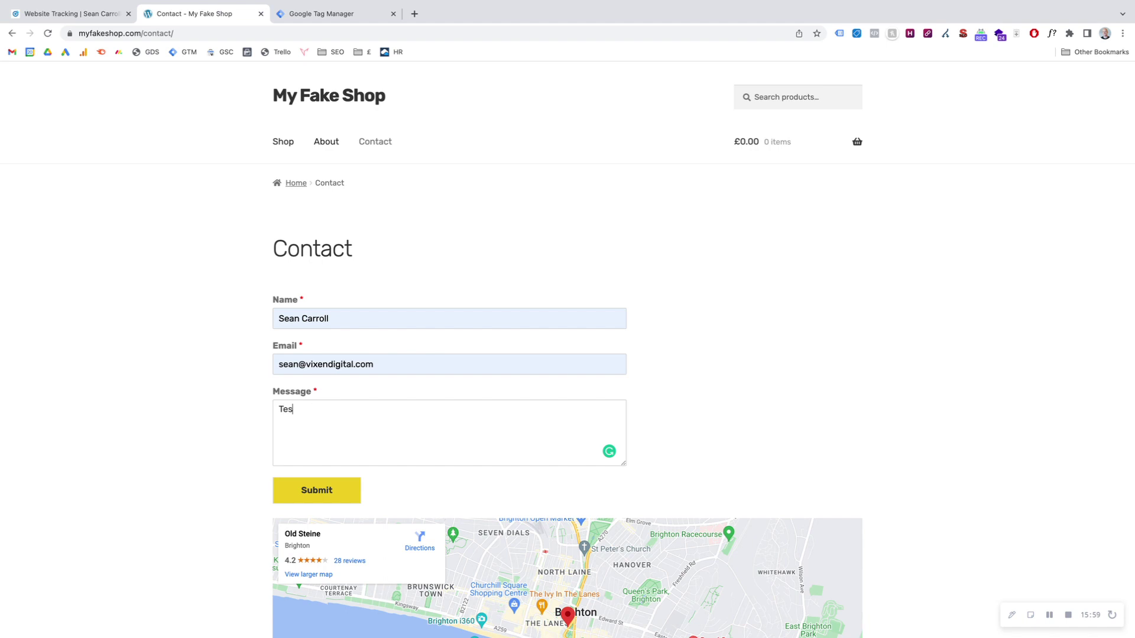
pyautogui.write('t')
pyautogui.click(315, 500)
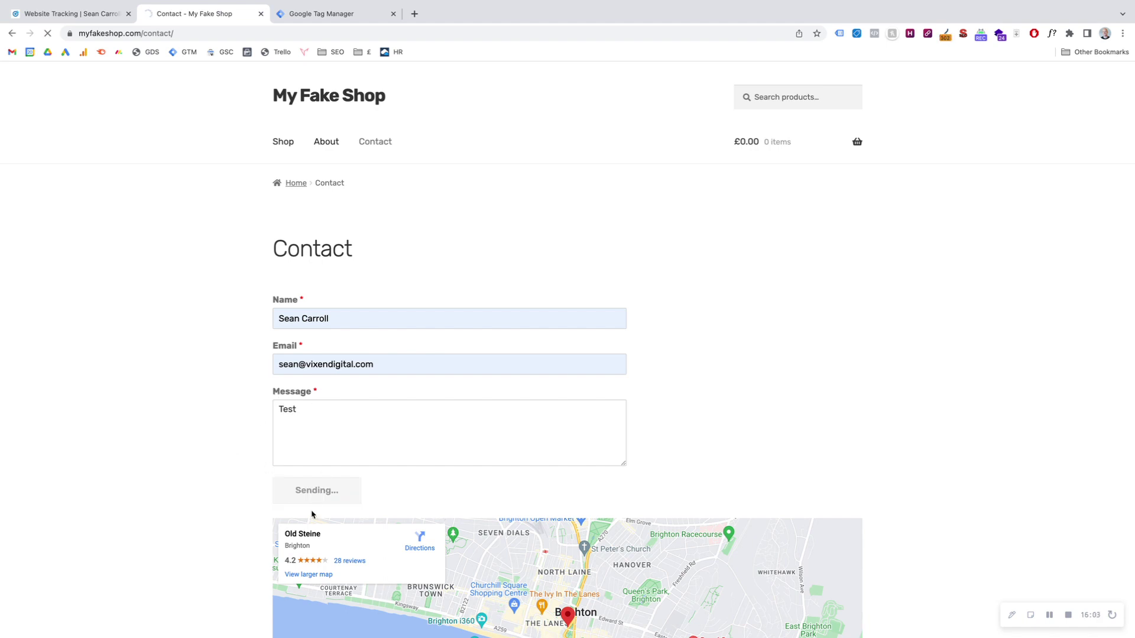
# - Refresh LinkedIn's conversion tracking list to check the last signal received for the CTA Button Click conversion
pyautogui.click(53, 15)
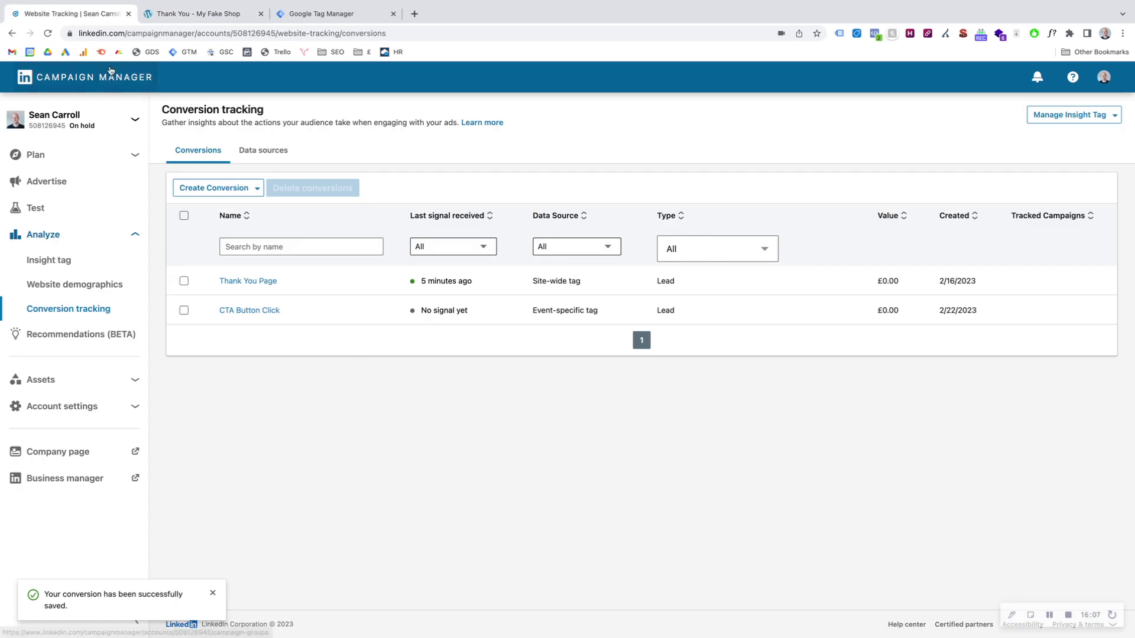
pyautogui.click(47, 34)
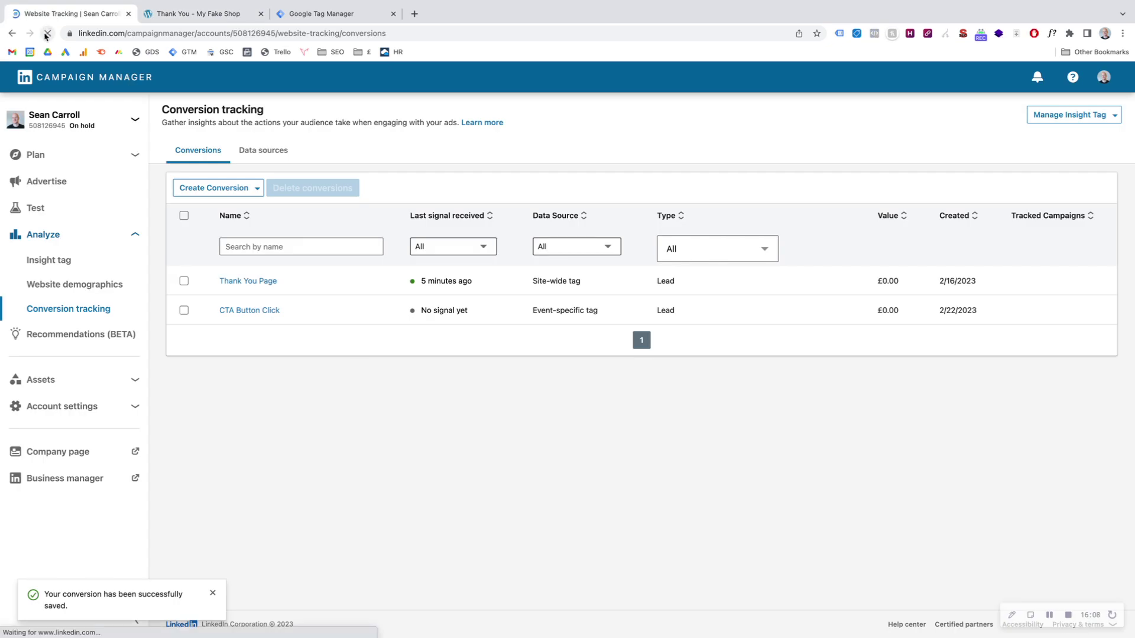